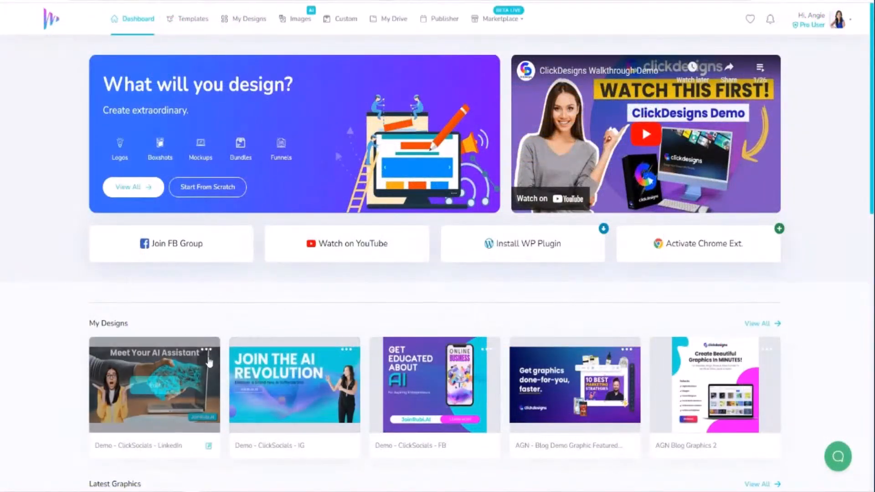
# - Open the Pages category of the template library
pyautogui.click(186, 17)
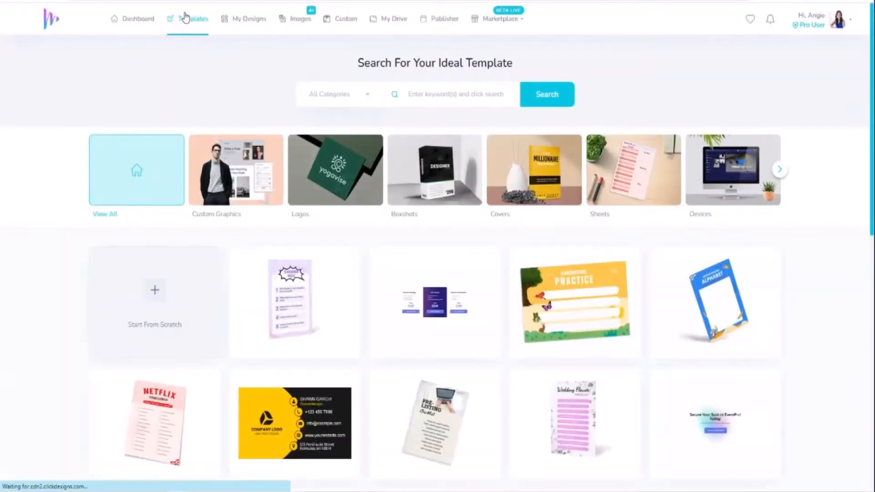
pyautogui.click(779, 169)
pyautogui.click(779, 169)
pyautogui.click(779, 170)
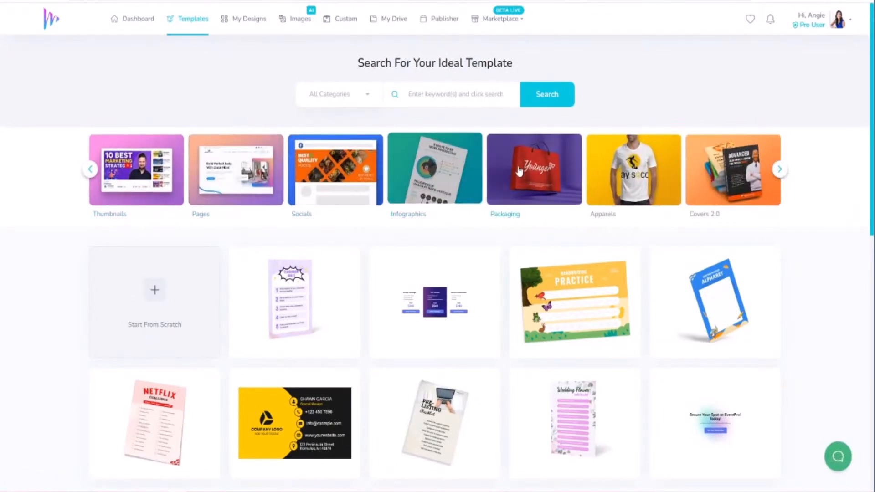
pyautogui.click(221, 175)
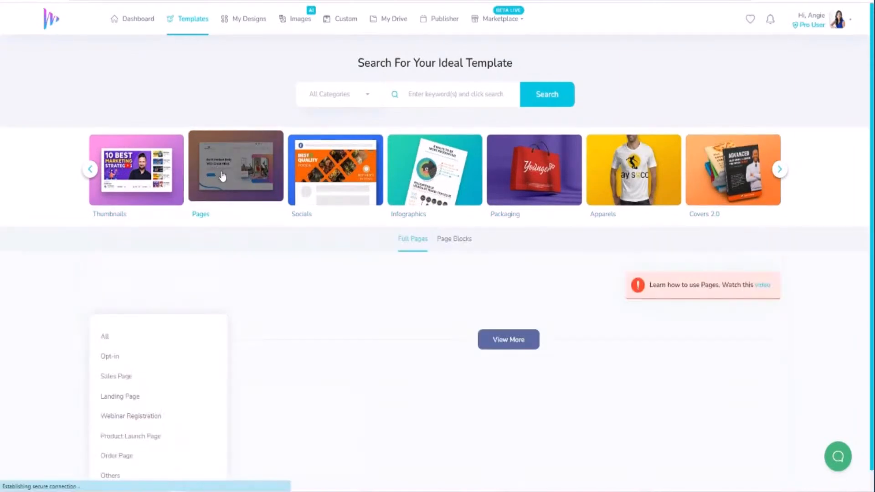
# - Look through the full-page templates, then filter them by each type from Opt-in and Sales Page to Order Page and Others
pyautogui.scroll(-3, 213, 310)
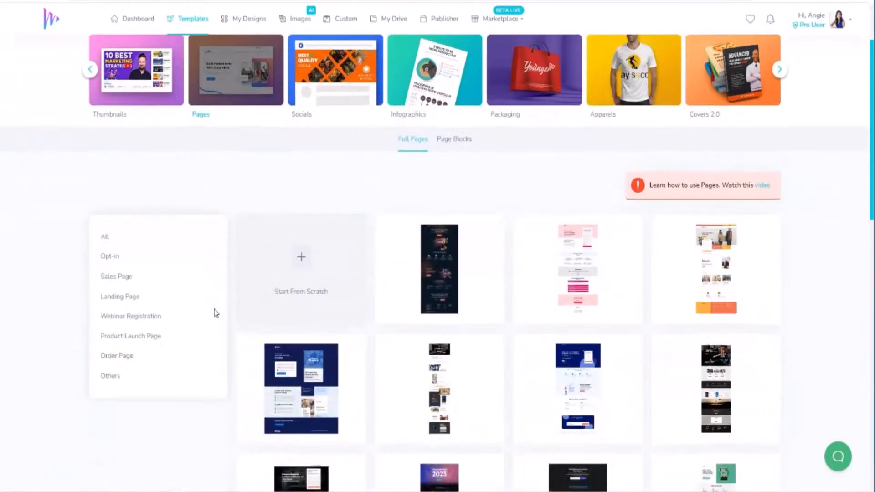
pyautogui.scroll(-4, 451, 337)
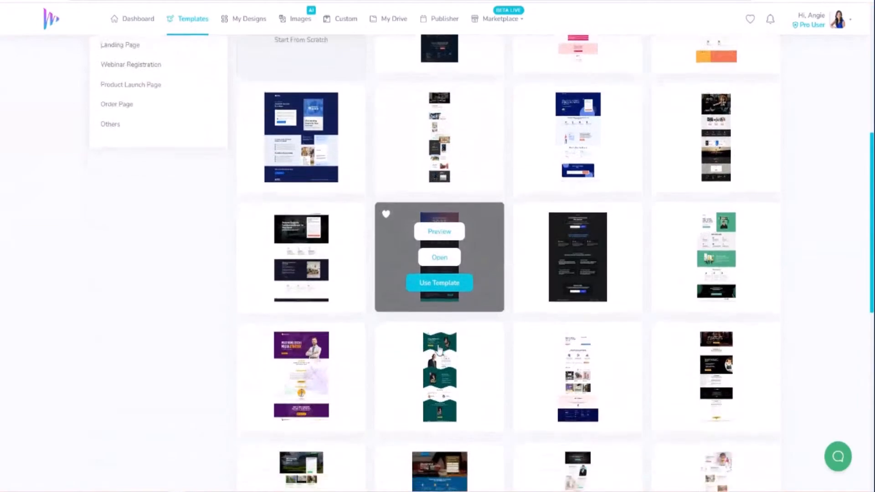
pyautogui.scroll(-7, 615, 359)
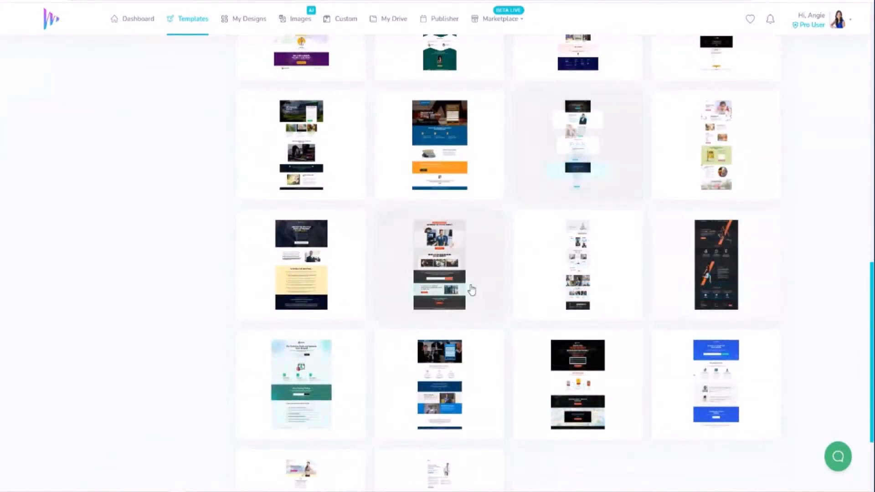
pyautogui.scroll(6, 471, 287)
pyautogui.scroll(5, 471, 289)
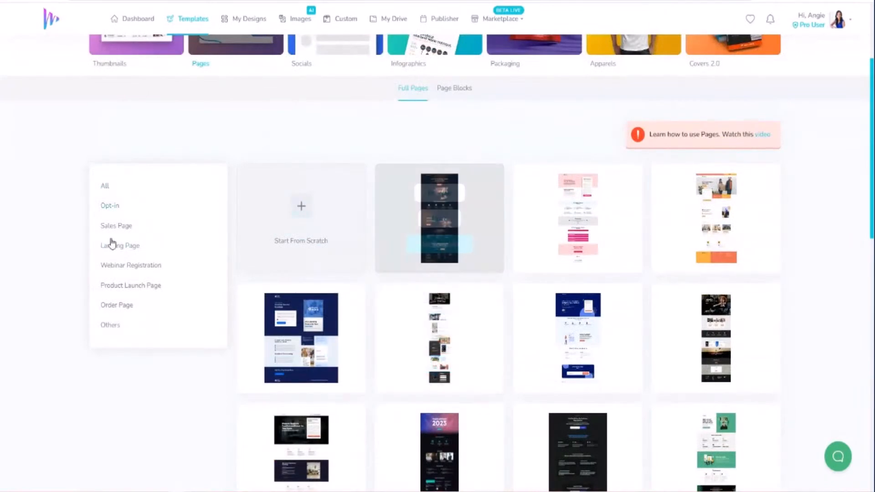
pyautogui.click(110, 206)
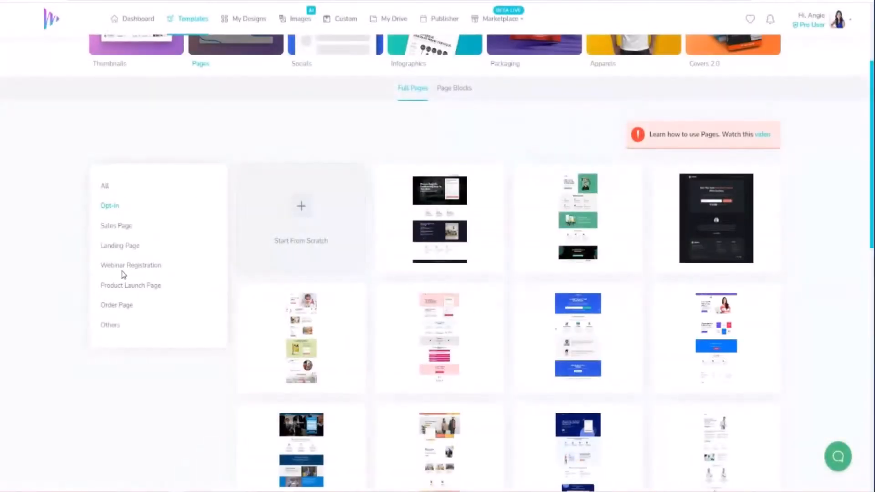
pyautogui.click(121, 231)
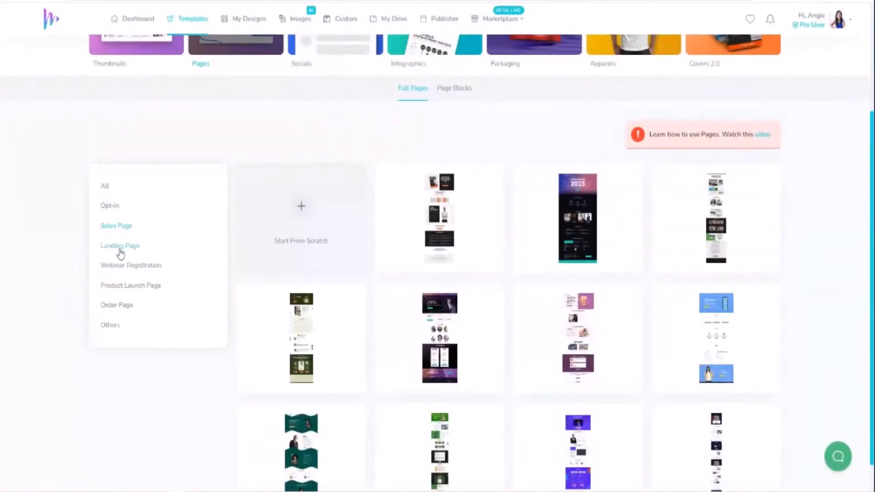
pyautogui.click(122, 248)
pyautogui.click(127, 266)
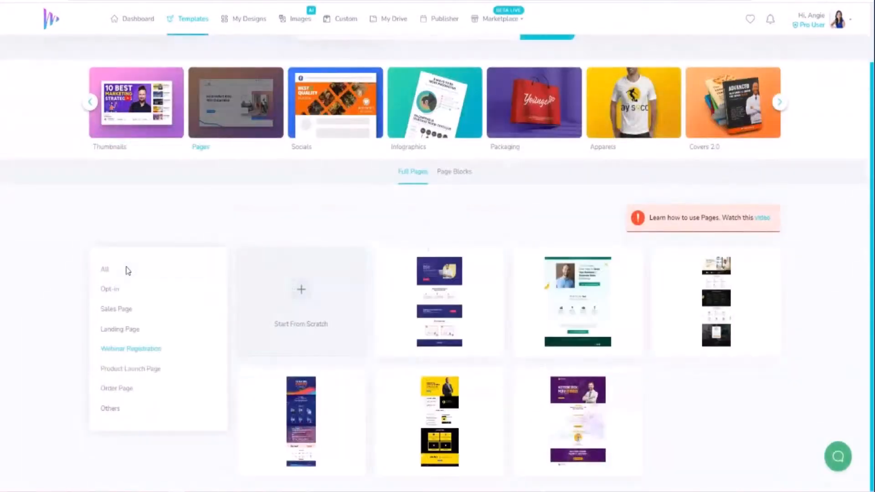
pyautogui.click(131, 371)
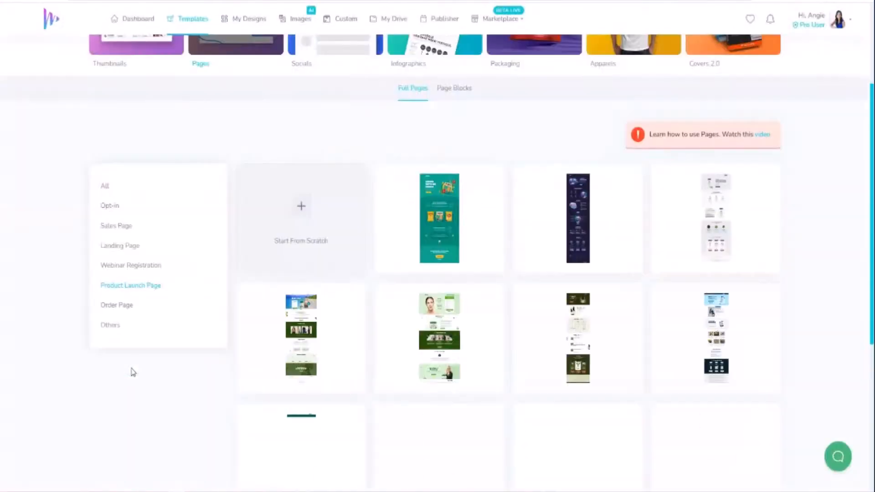
pyautogui.click(125, 307)
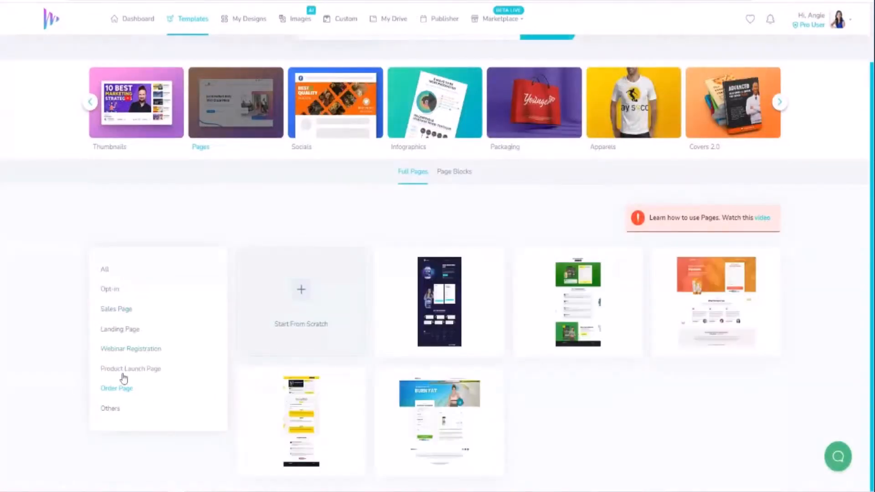
pyautogui.click(116, 409)
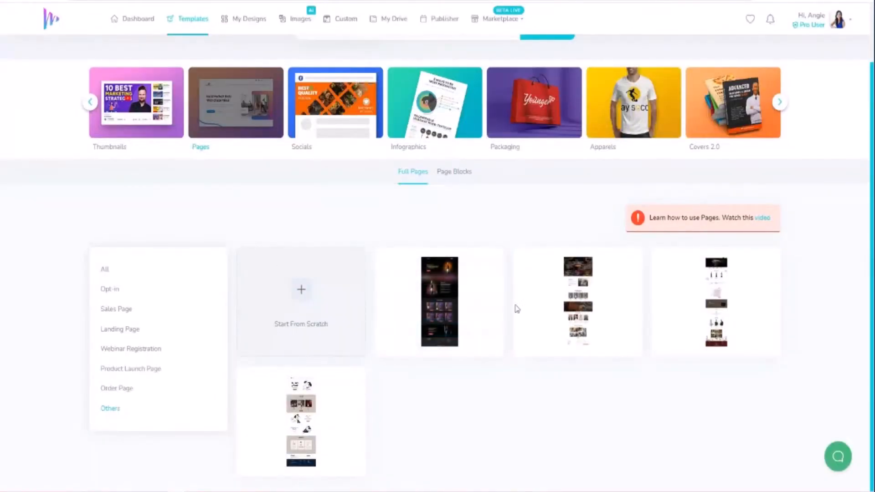
# - Browse the page block templates, checking the Header, Testimonials, Footer and General groups
pyautogui.click(461, 178)
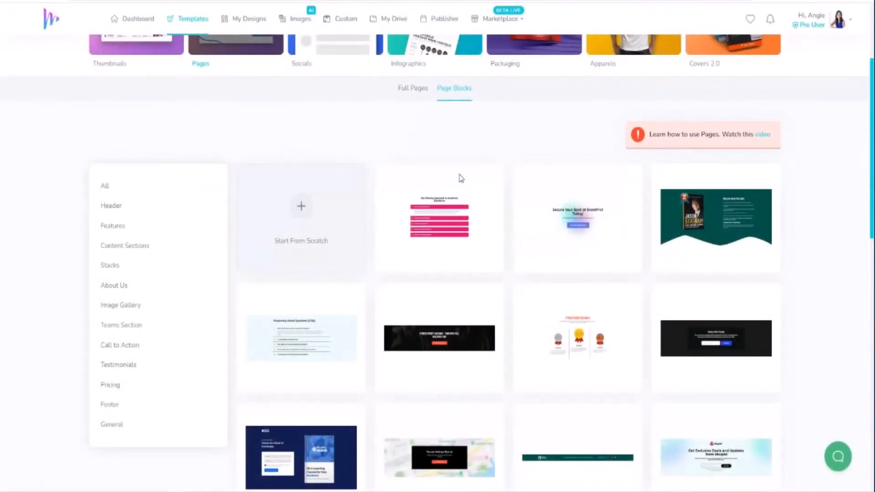
pyautogui.click(112, 210)
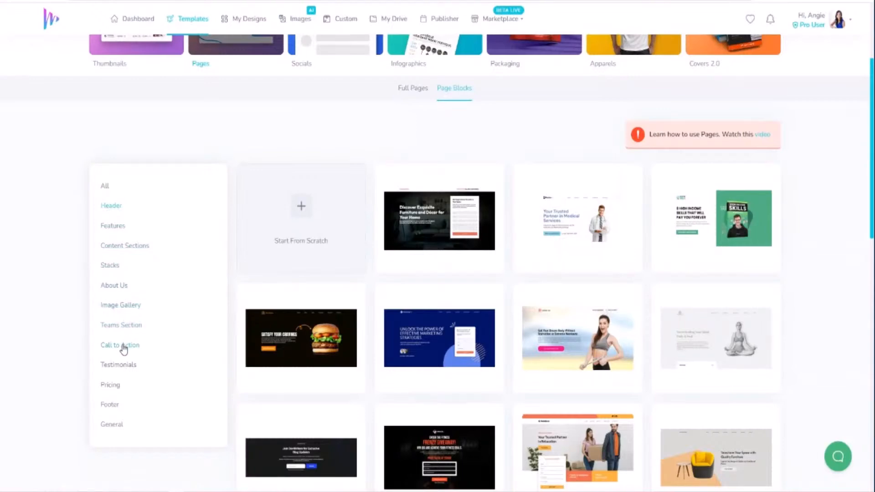
pyautogui.click(121, 365)
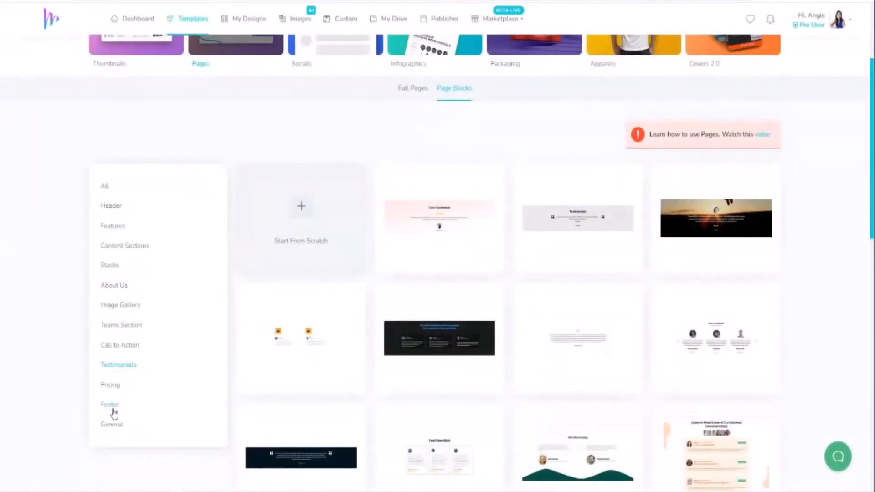
pyautogui.click(113, 405)
pyautogui.click(110, 413)
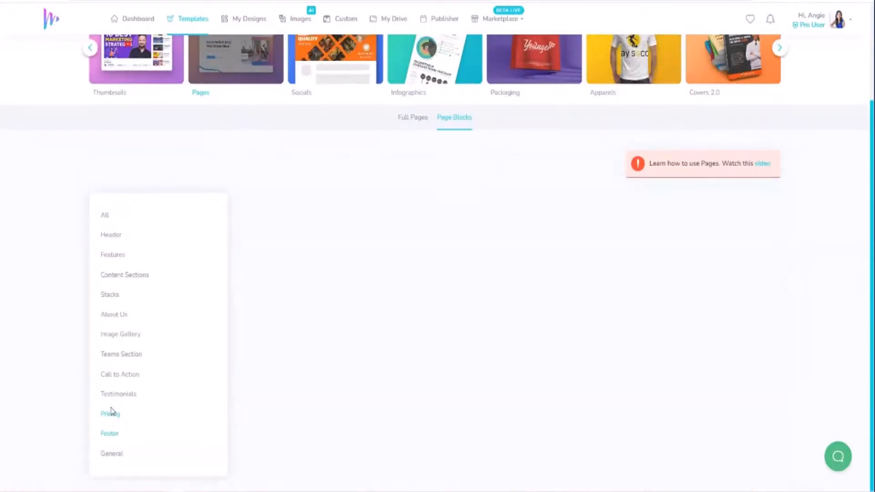
pyautogui.click(112, 433)
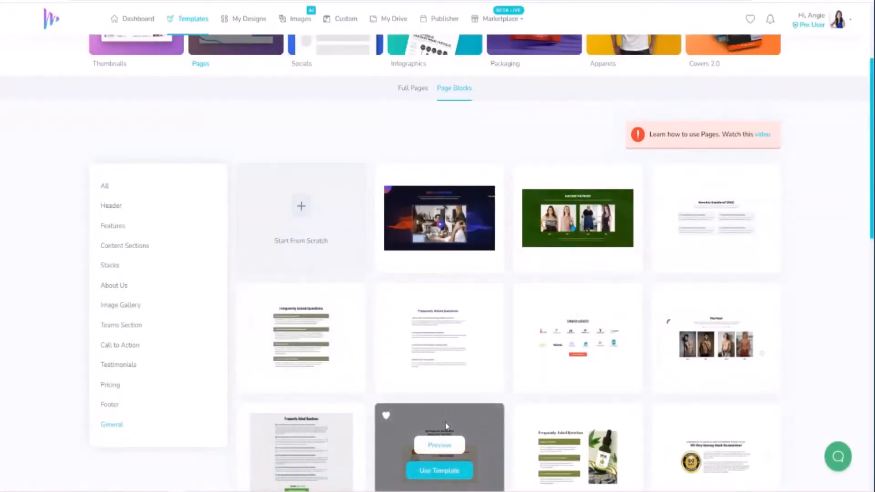
pyautogui.scroll(-6, 446, 416)
pyautogui.scroll(9, 456, 392)
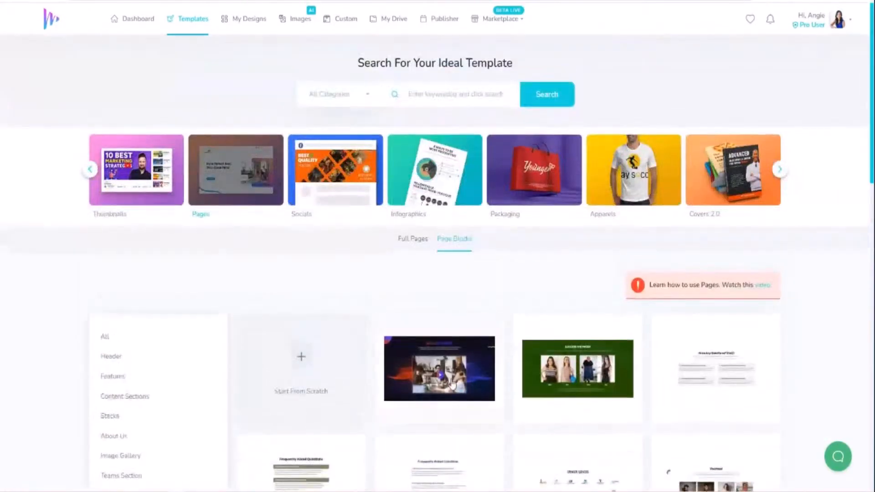
# - Return to the full-page templates and preview the whole black-and-orange personal trainer page
pyautogui.click(415, 241)
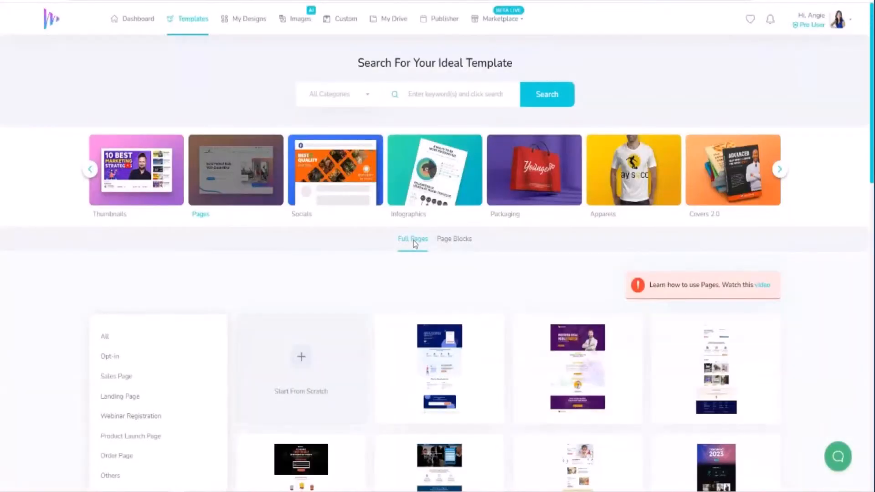
pyautogui.scroll(-2, 377, 314)
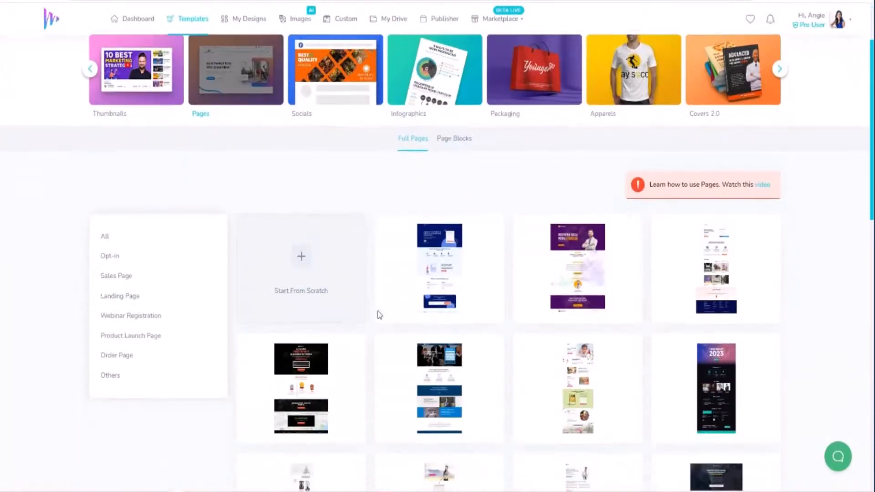
pyautogui.scroll(-3, 502, 331)
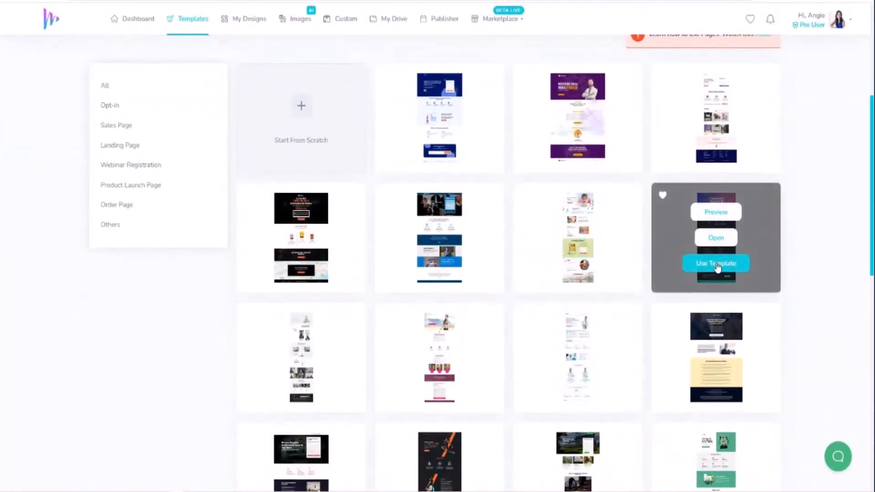
pyautogui.scroll(-2, 460, 349)
pyautogui.moveTo(447, 407)
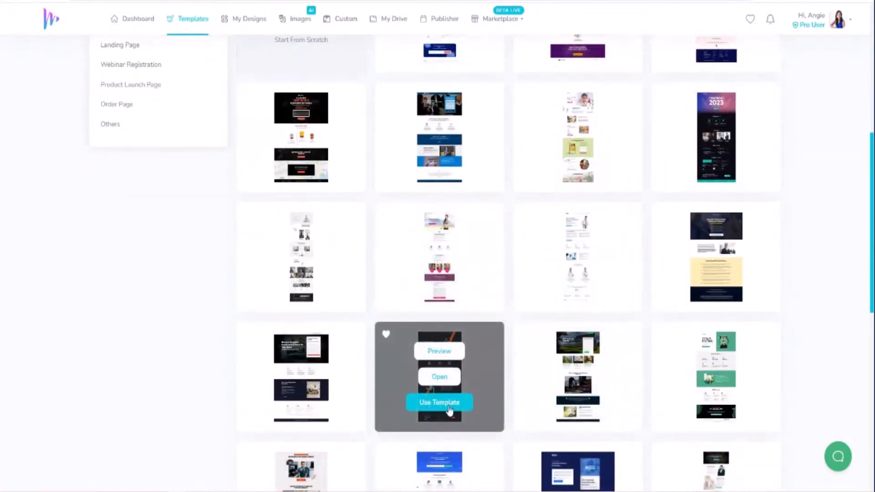
pyautogui.click(449, 353)
pyautogui.scroll(-10, 487, 233)
pyautogui.scroll(-3, 491, 246)
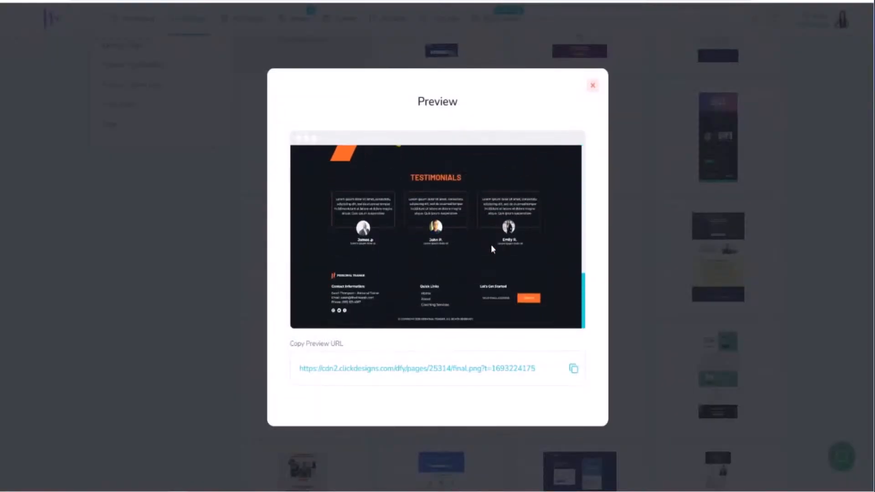
pyautogui.scroll(15, 491, 245)
pyautogui.click(594, 86)
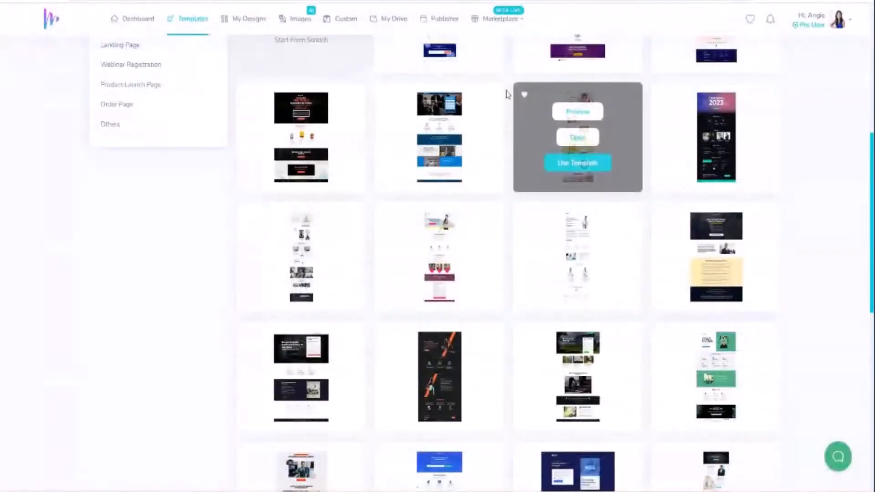
# - Create a design from the black-and-orange personal trainer template, titled "Demo - ClickPages 1"
pyautogui.click(445, 404)
pyautogui.click(408, 242)
pyautogui.write('Demo ')
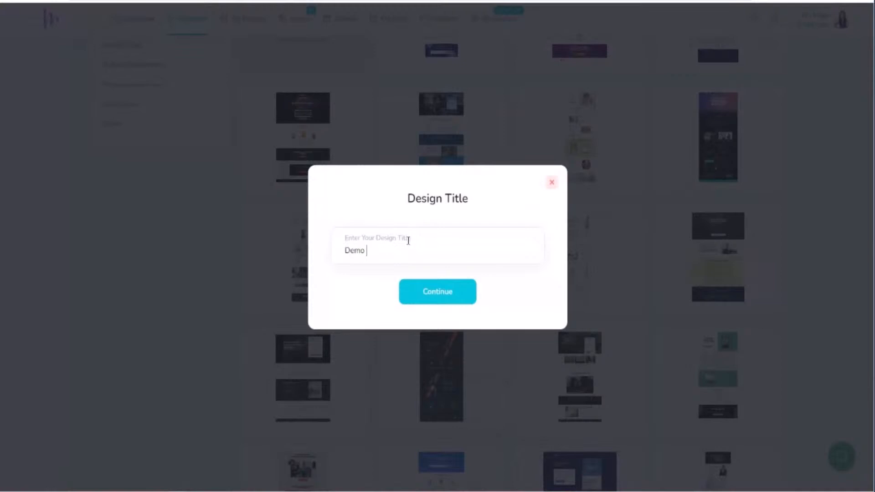
pyautogui.write('- ClickPages 1')
pyautogui.click(455, 292)
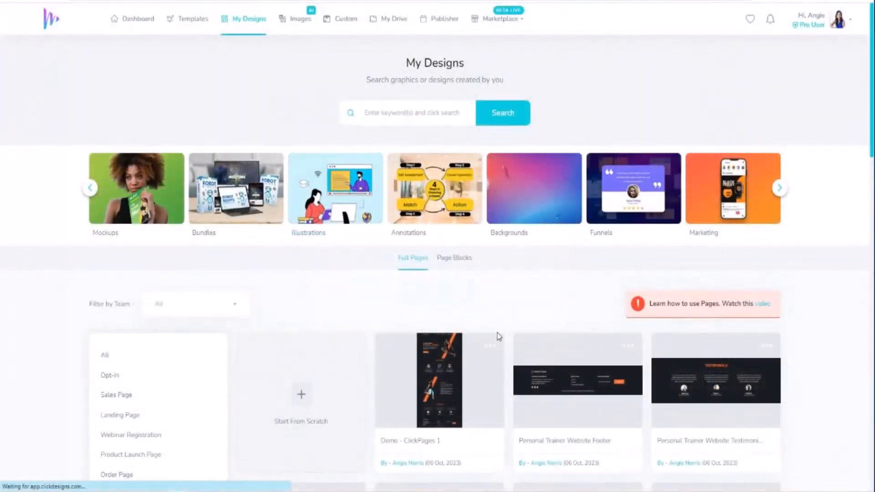
# - Check the page and its separate section designs, and open "Demo - ClickPages 1" for editing
pyautogui.moveTo(496, 356)
pyautogui.scroll(-4, 498, 387)
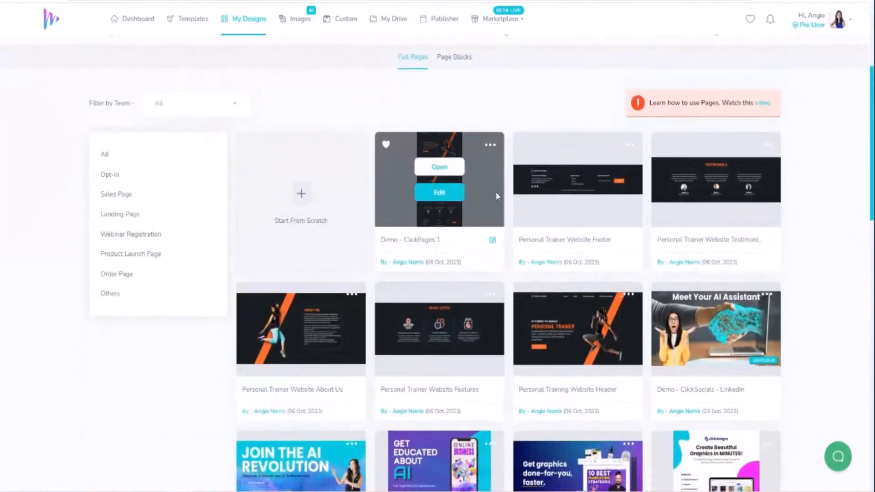
pyautogui.moveTo(687, 185)
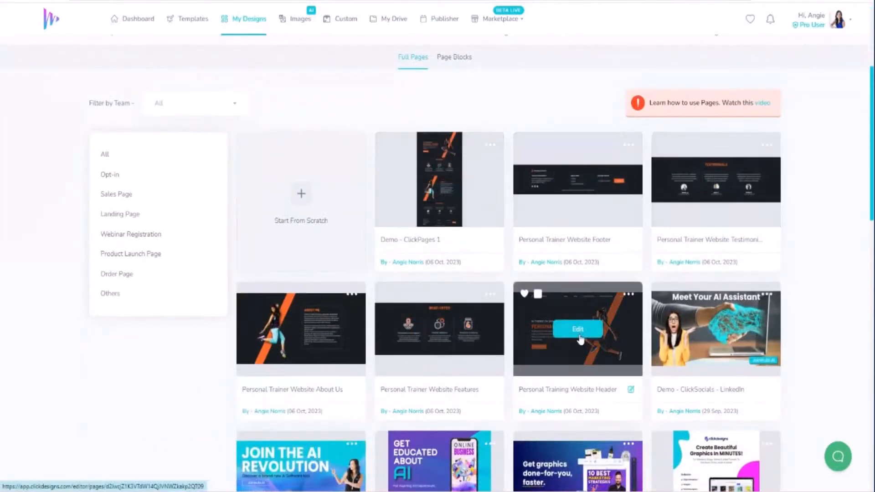
pyautogui.moveTo(298, 342)
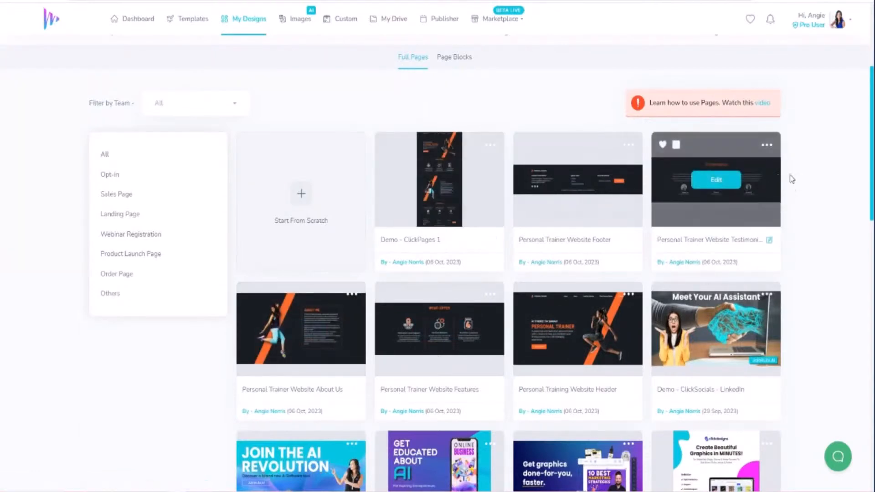
pyautogui.moveTo(452, 210)
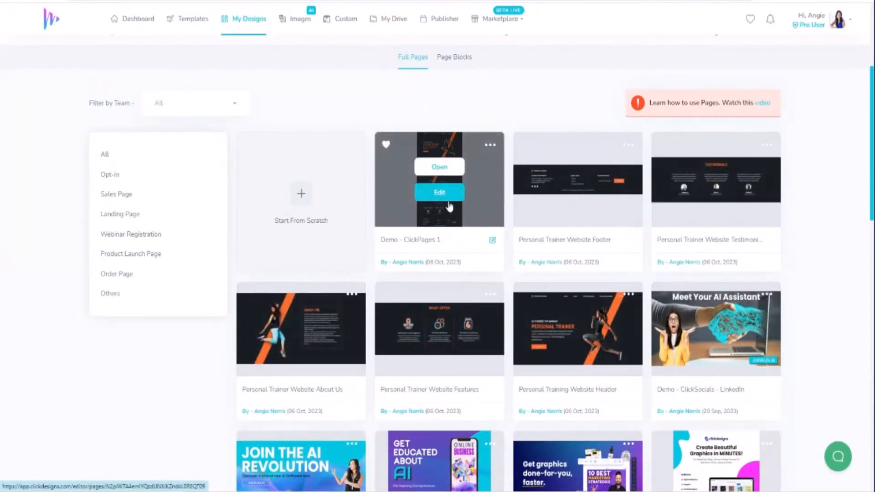
pyautogui.click(440, 193)
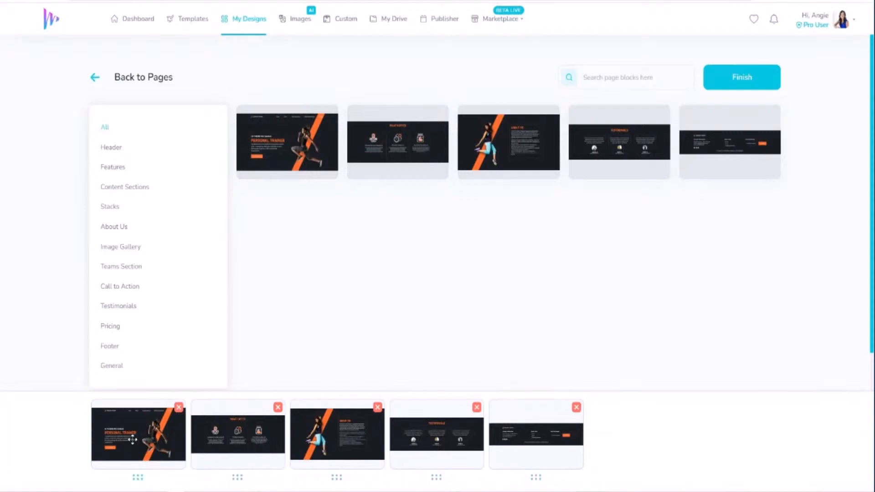
# - Try moving the features block past the About Me block in the page's block order
pyautogui.moveTo(228, 449); pyautogui.dragTo(337, 430)
pyautogui.moveTo(248, 447); pyautogui.dragTo(377, 434)
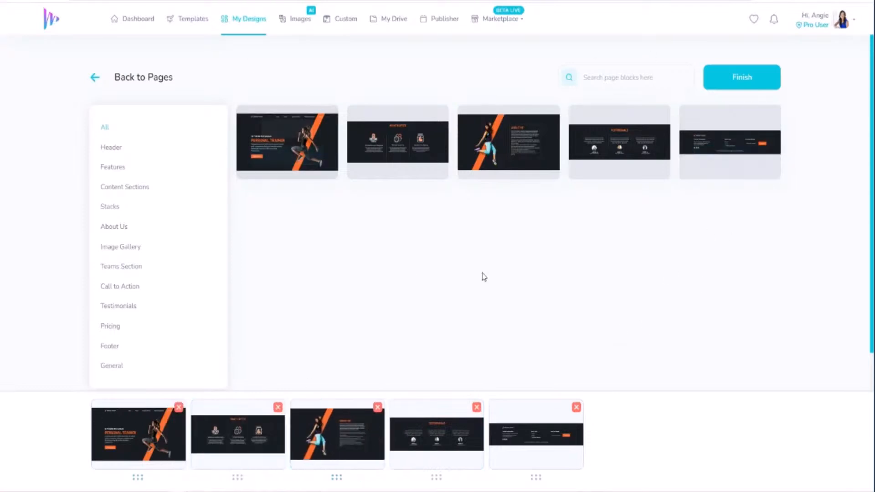
# - Add a second personal trainer header block to the end of the page and remove it again
pyautogui.moveTo(288, 152)
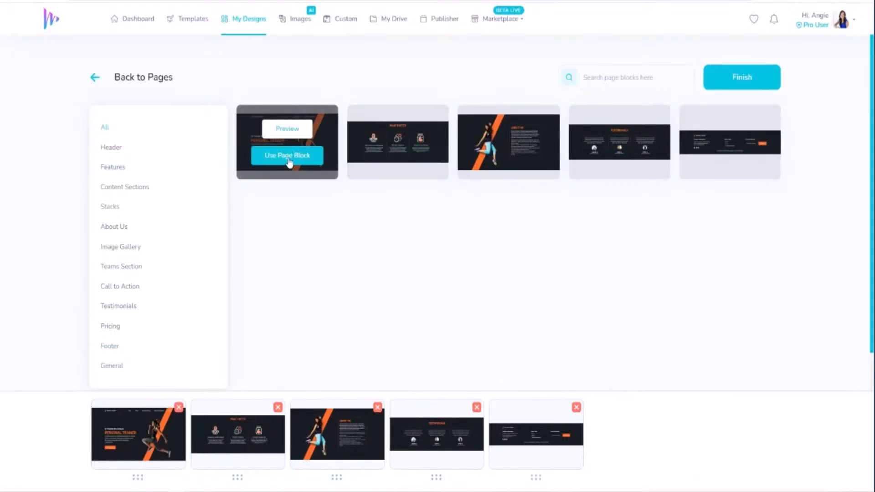
pyautogui.click(288, 158)
pyautogui.click(675, 407)
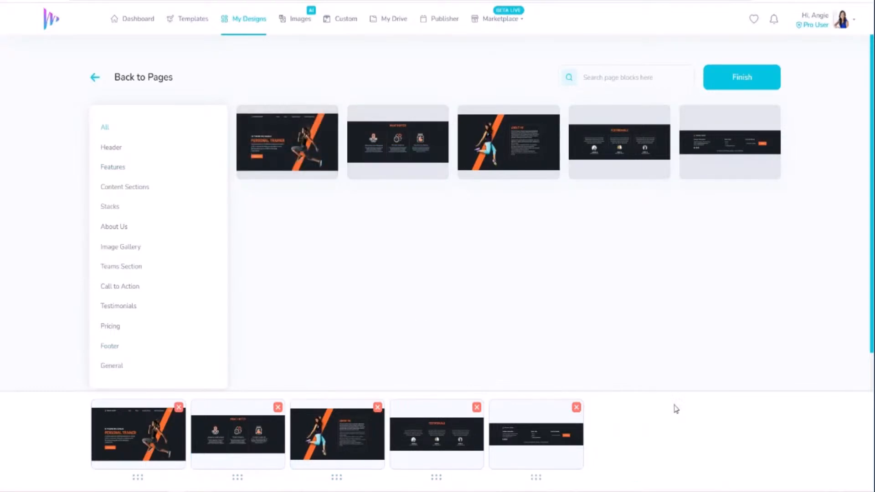
# - Finish the page's block arrangement and open the "Personal Training Website Header" design for editing
pyautogui.click(757, 81)
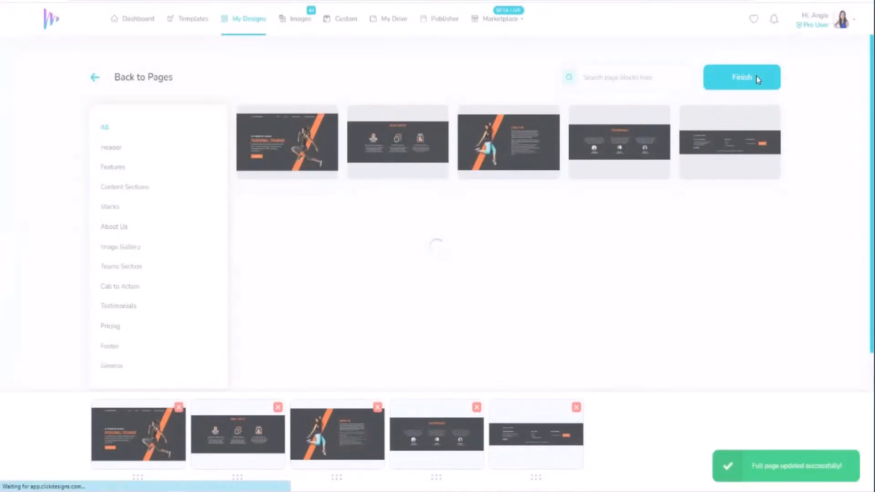
pyautogui.scroll(-4, 455, 358)
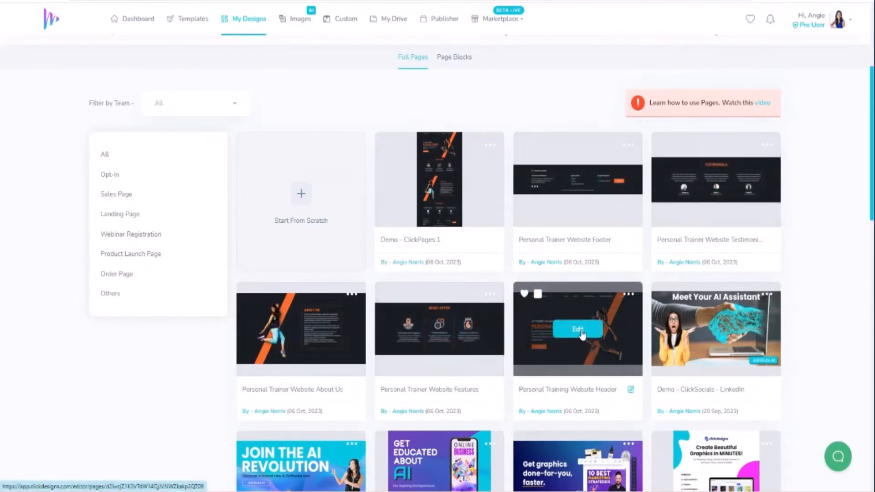
pyautogui.click(577, 329)
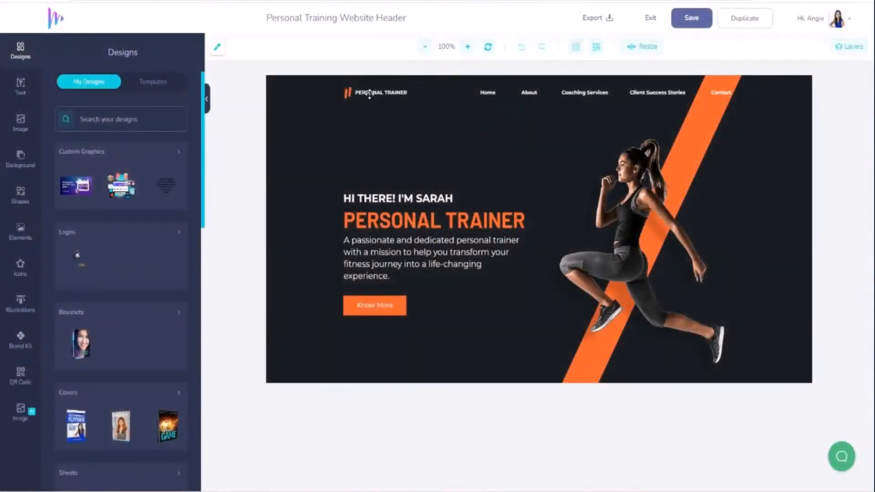
# - Change the header's logo text to "THINK DIET & FITNESS"
pyautogui.click(369, 94)
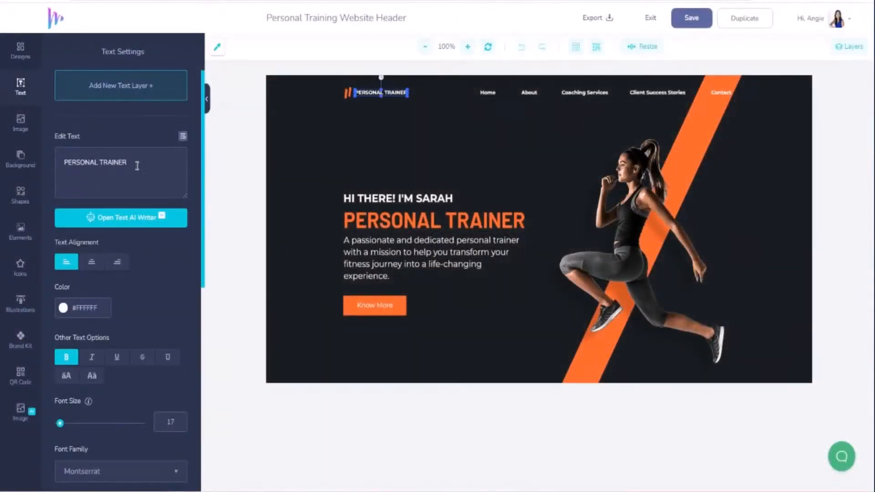
pyautogui.write('THNK DIENT')
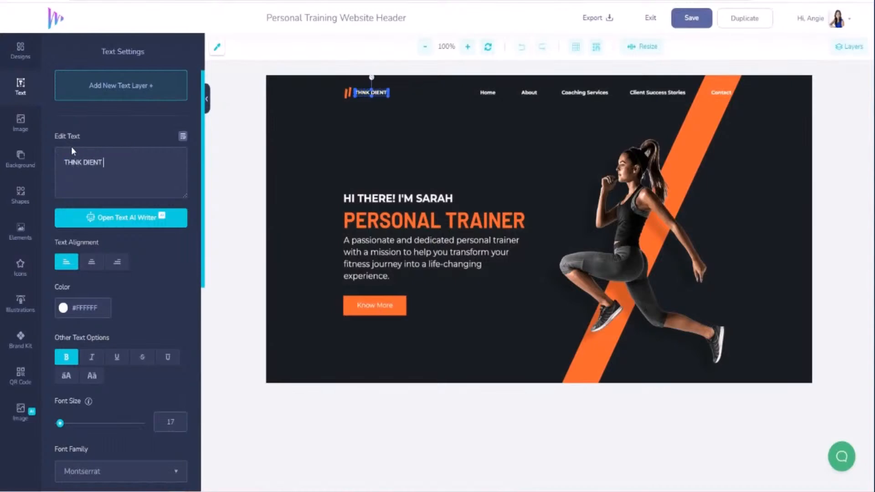
pyautogui.press('BackSpace')
pyautogui.press('BackSpace')
pyautogui.write('T & FITNESS')
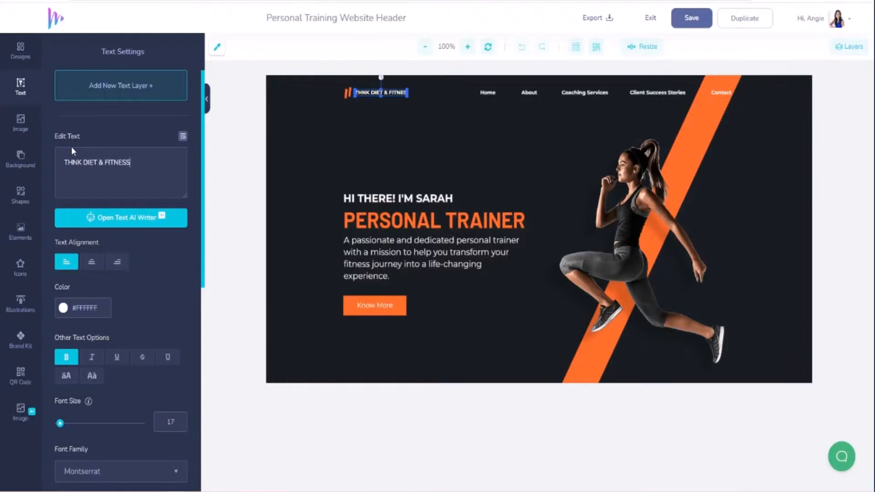
pyautogui.write('I')
# - Ungroup the header's logo mark, set its right-hand slanted bar to #12D6DF and copy that color code
pyautogui.click(349, 93)
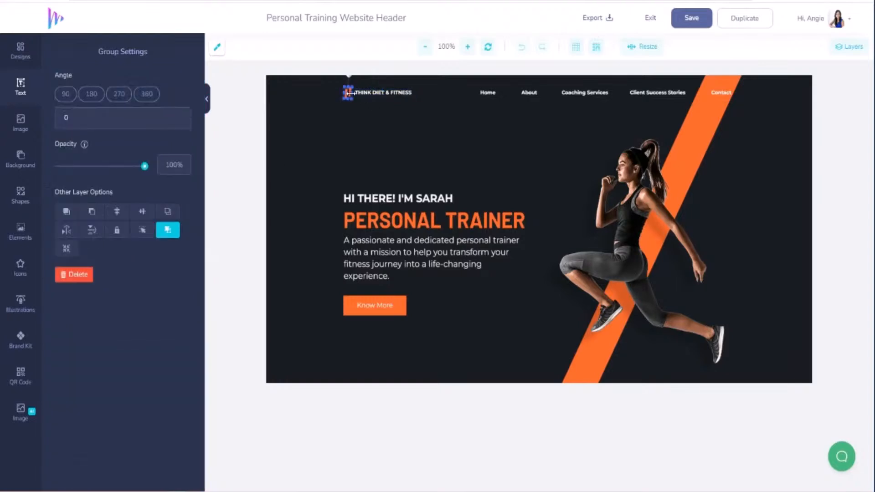
pyautogui.rightClick(349, 93)
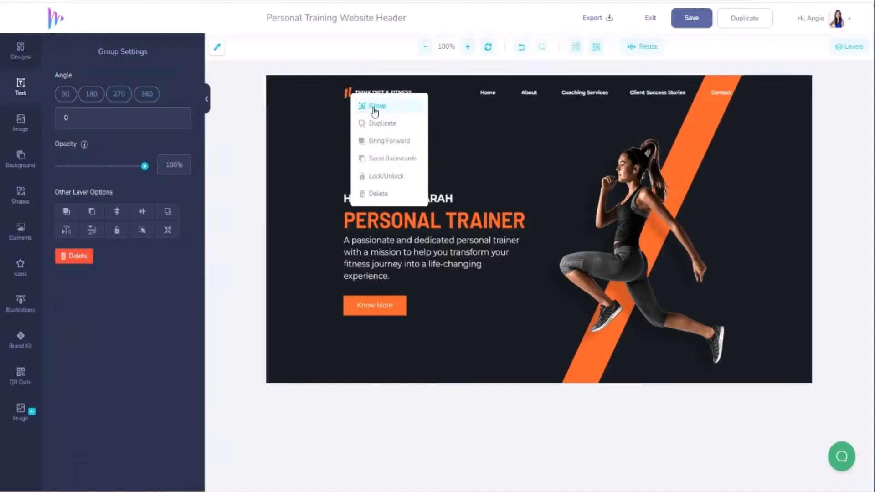
pyautogui.click(349, 92)
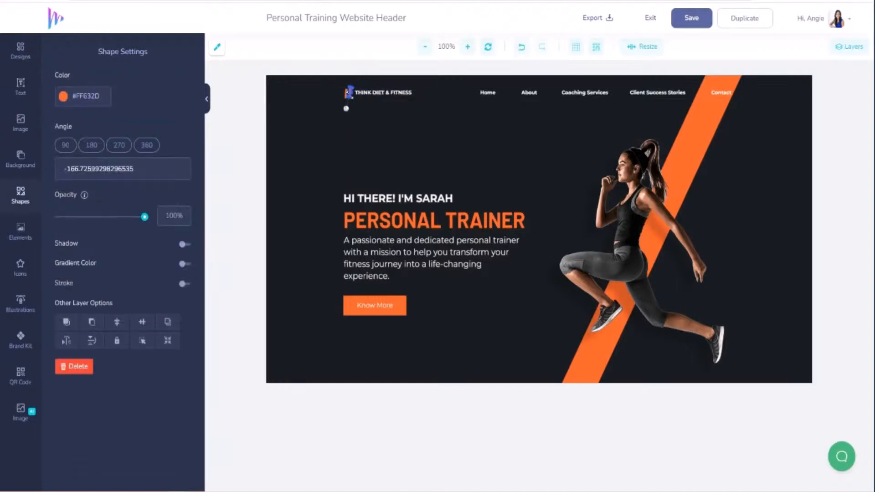
pyautogui.click(105, 102)
pyautogui.moveTo(105, 101); pyautogui.dragTo(76, 101)
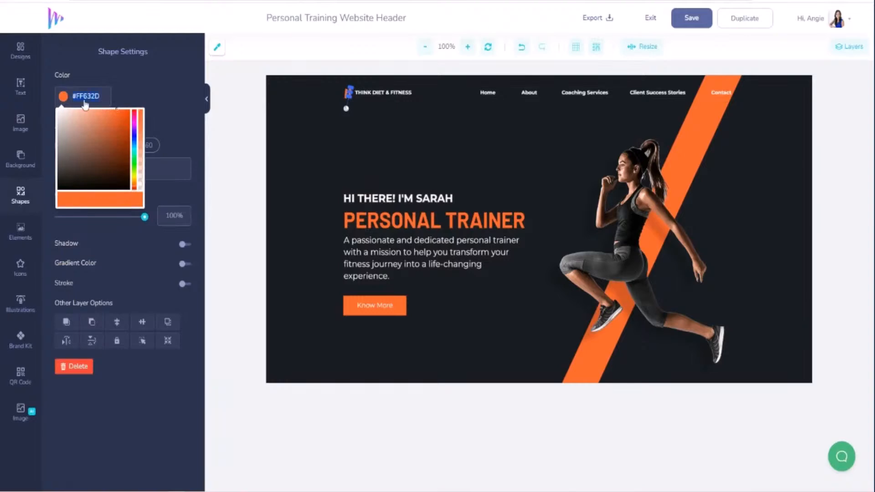
pyautogui.write('120')
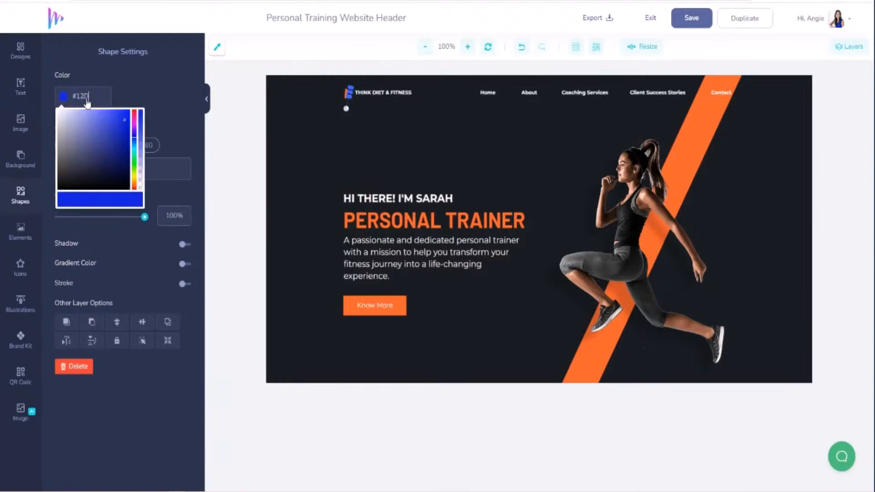
pyautogui.write('6DF')
pyautogui.moveTo(108, 100); pyautogui.dragTo(65, 98)
pyautogui.hotkey('ctrl', 'c')
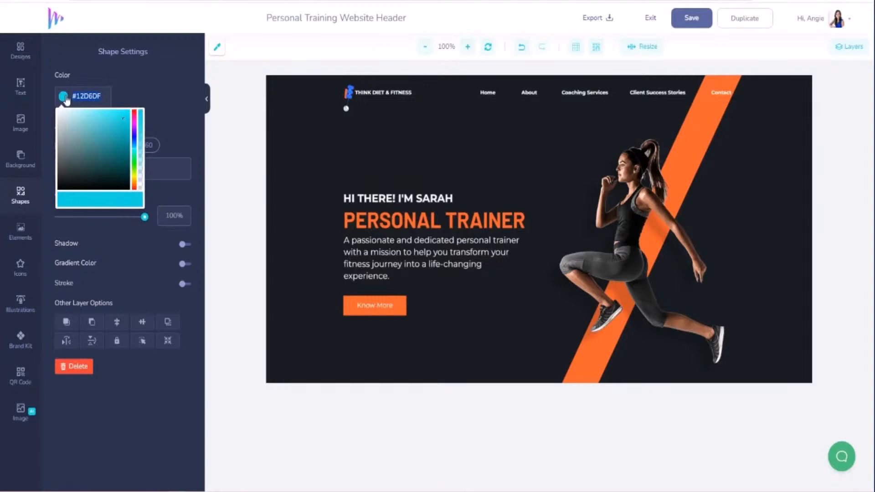
# - Apply the copied color #12D6DF to the logo mark's left-hand slanted bar
pyautogui.click(343, 93)
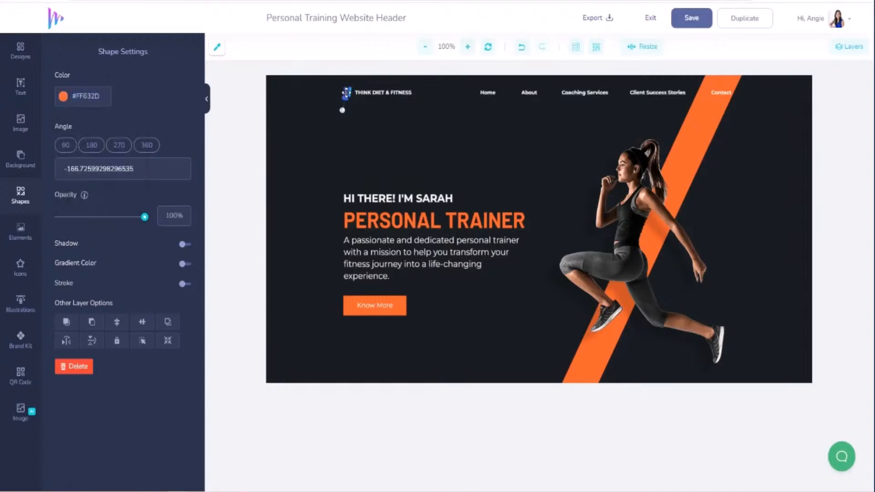
pyautogui.click(100, 97)
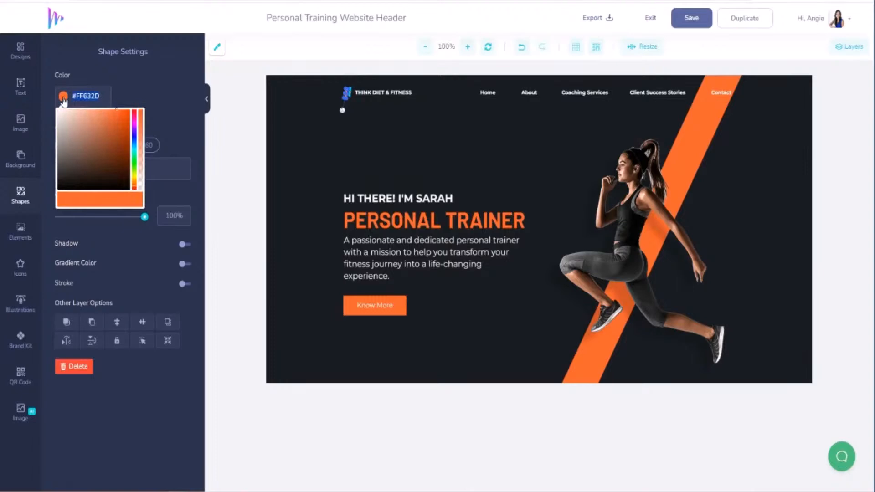
pyautogui.hotkey('ctrl', 'v')
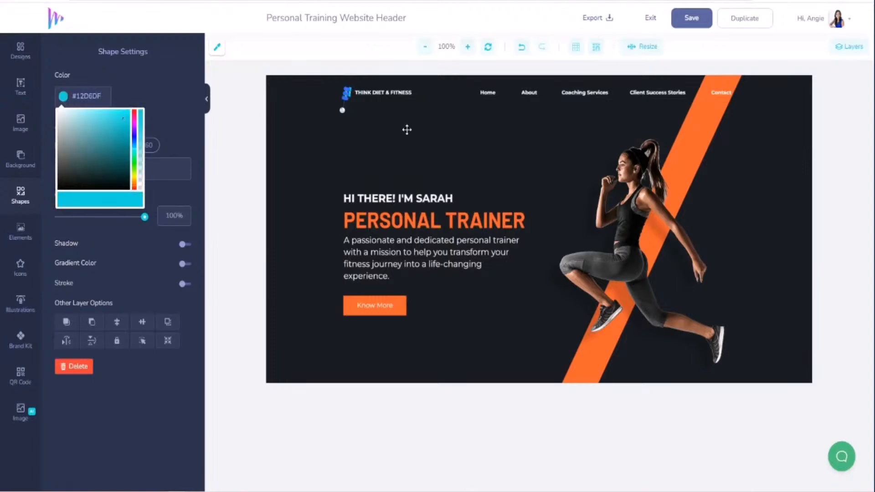
# - Set the "PERSONAL TRAINER" heading's text color to #12D6DF
pyautogui.click(419, 221)
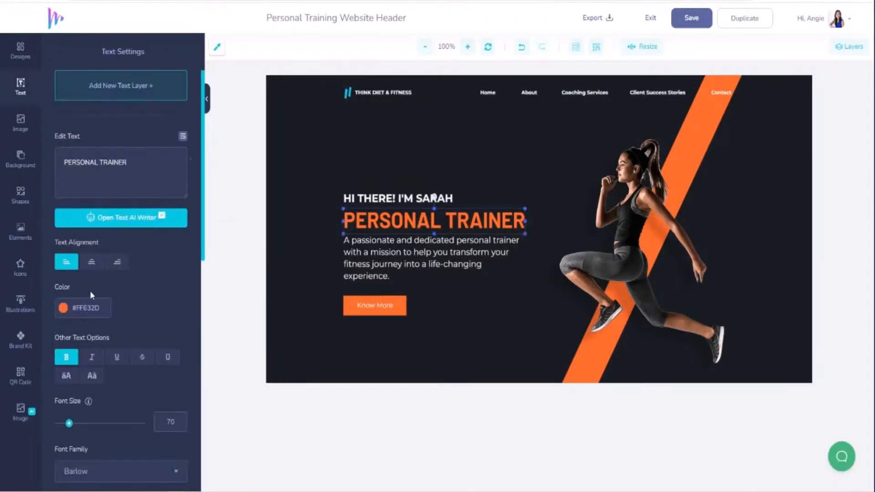
pyautogui.click(98, 308)
pyautogui.hotkey('ctrl', 'v')
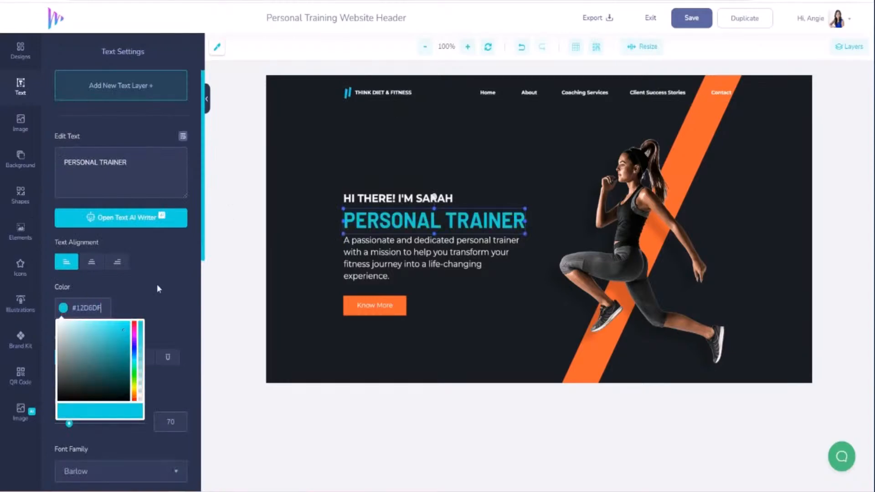
# - Ungroup the "Know More" button and set its background shape to #12D6DF
pyautogui.rightClick(368, 300)
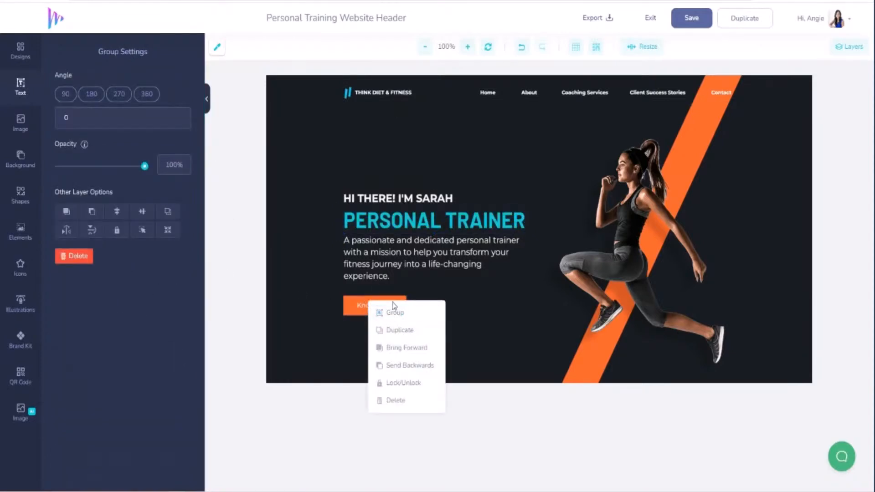
pyautogui.click(393, 311)
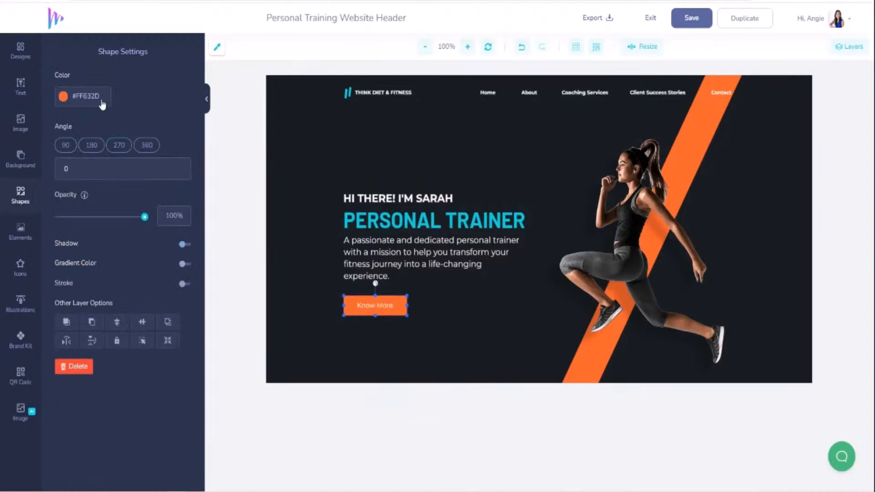
pyautogui.click(101, 106)
pyautogui.hotkey('ctrl', 'v')
# - Ungroup the header's background artwork and set the orange diagonal stripe behind the runner to #12D6DF
pyautogui.click(709, 111)
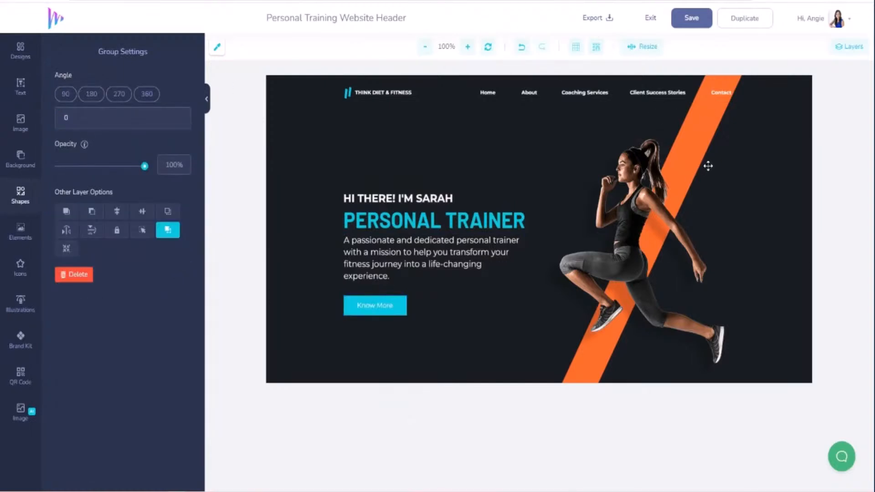
pyautogui.click(592, 361)
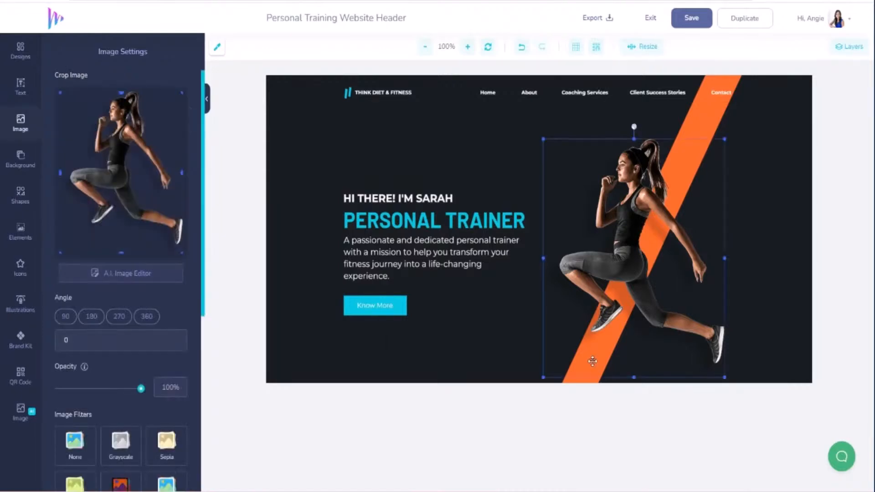
pyautogui.click(574, 381)
pyautogui.rightClick(574, 382)
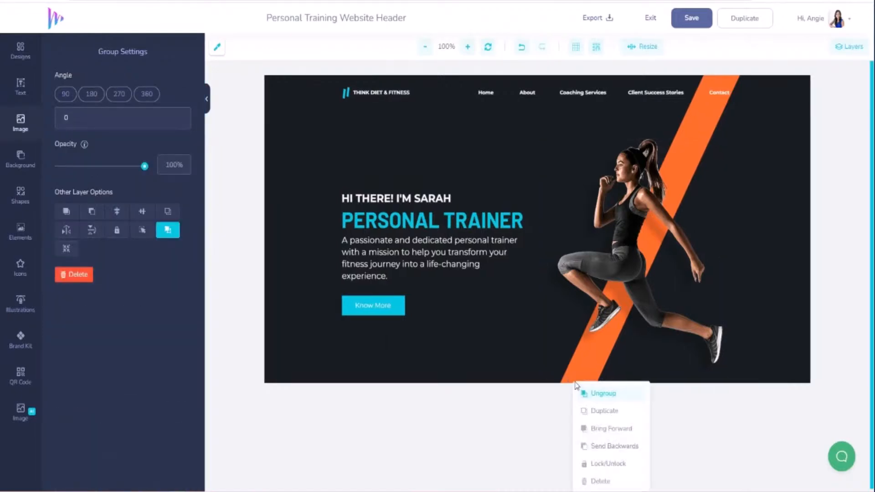
pyautogui.click(601, 394)
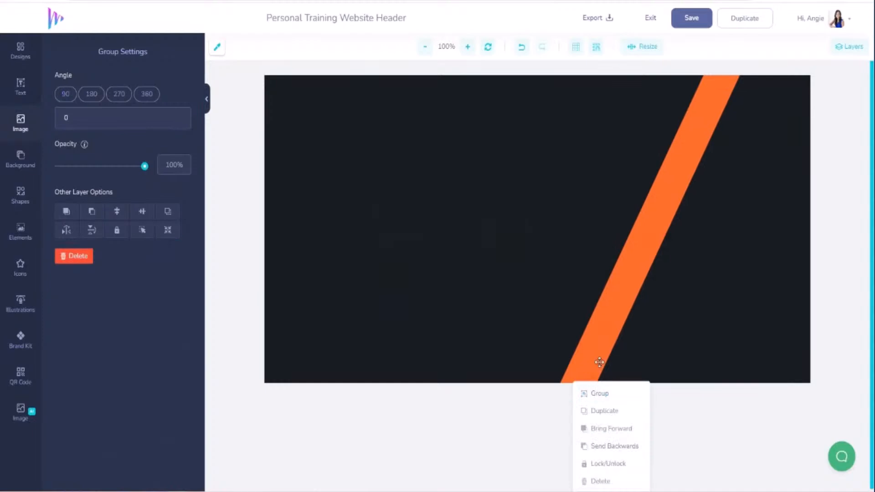
pyautogui.click(585, 365)
pyautogui.click(103, 104)
pyautogui.hotkey('ctrl', 'a')
pyautogui.write('#12D6DF')
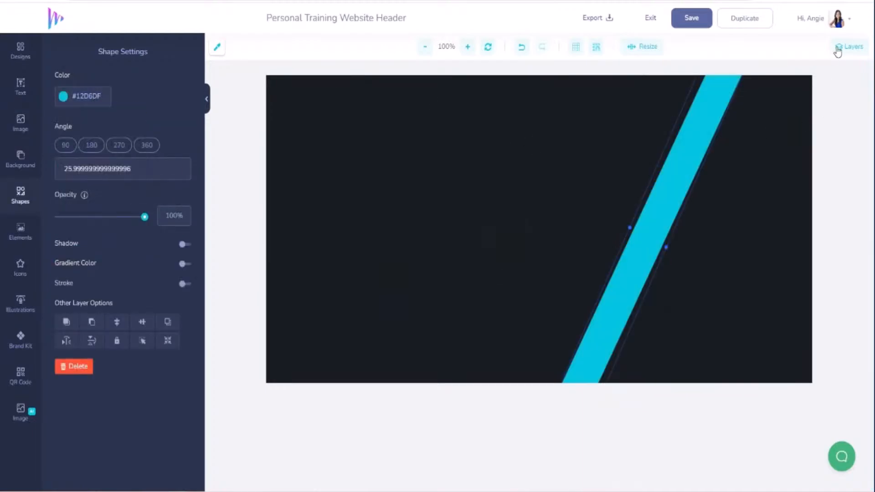
# - Move the dark background and the diagonal stripe to the end of the layer order, with the stripe just above the background
pyautogui.click(849, 47)
pyautogui.moveTo(767, 95); pyautogui.dragTo(765, 329)
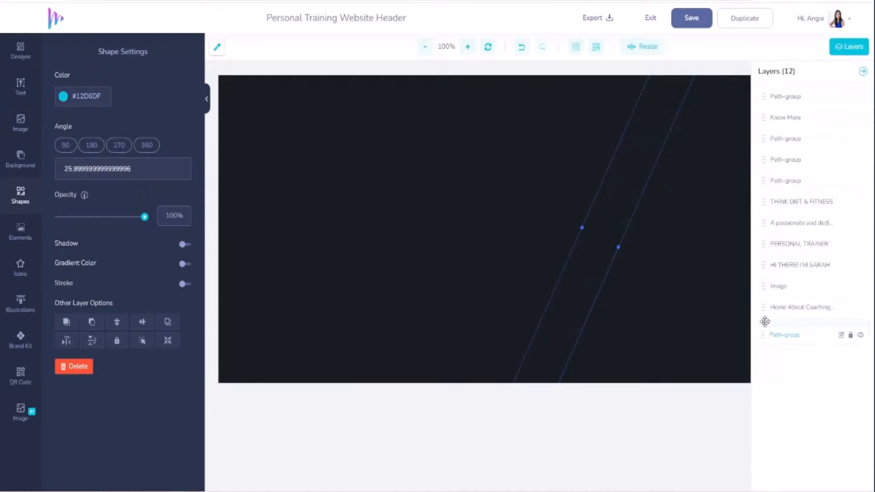
pyautogui.moveTo(766, 93); pyautogui.dragTo(771, 338)
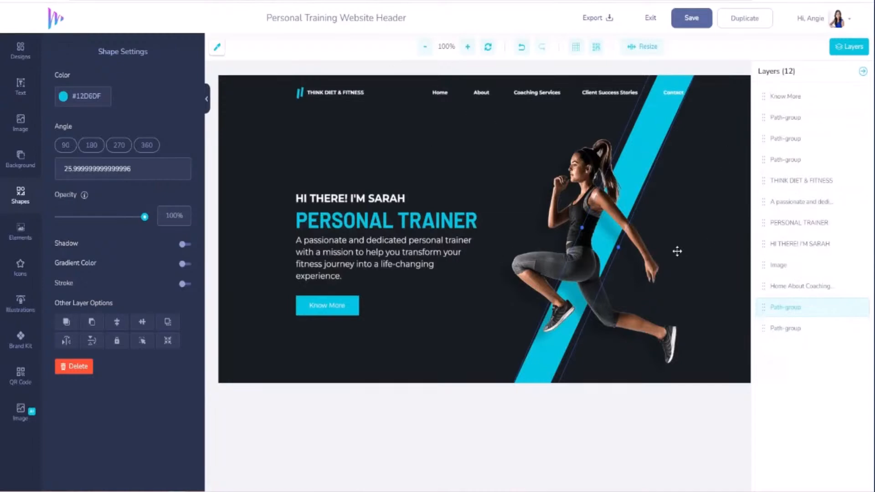
# - Replace the first name in the "HI THERE!" greeting with the trainer's own first name and save the header design
pyautogui.click(387, 200)
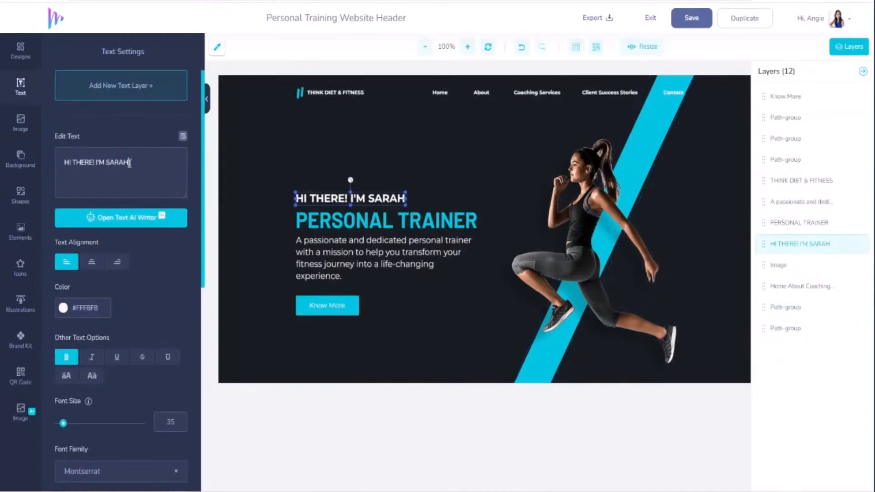
pyautogui.write('ANGIE')
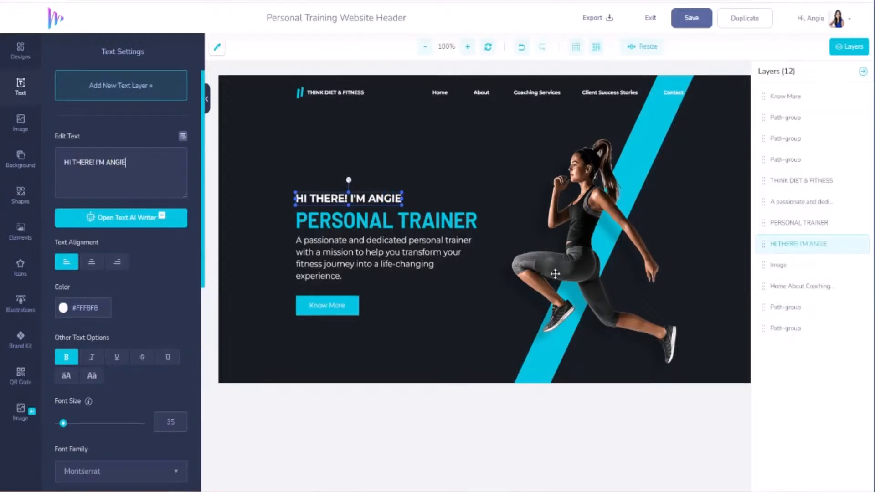
pyautogui.click(363, 263)
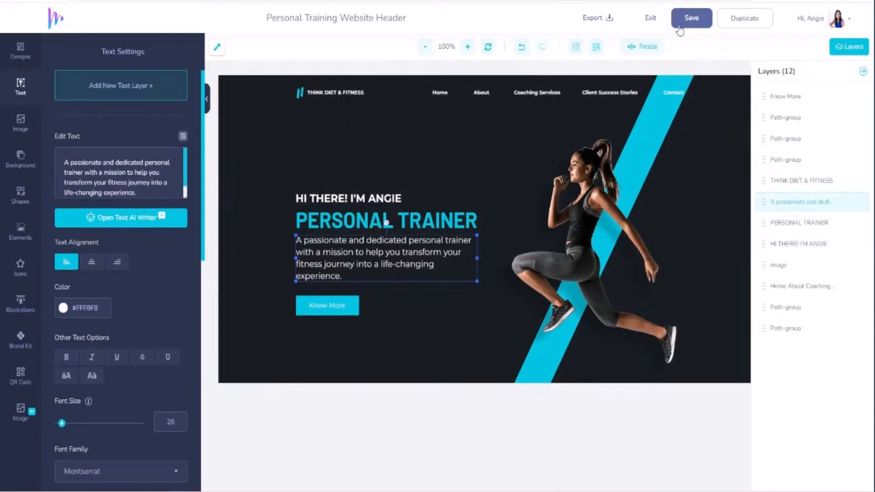
pyautogui.click(704, 19)
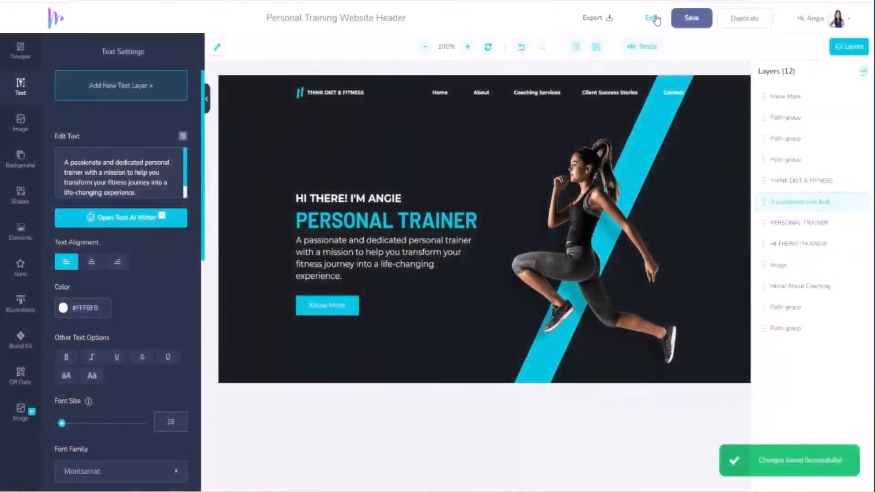
# - Leave the header design and open "Personal Trainer Website Footer" for editing
pyautogui.click(652, 18)
pyautogui.scroll(-1, 191, 308)
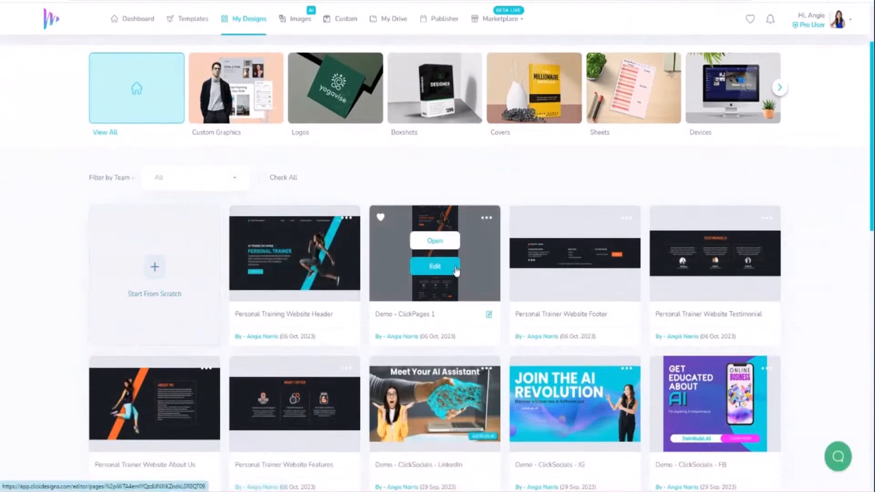
pyautogui.click(583, 258)
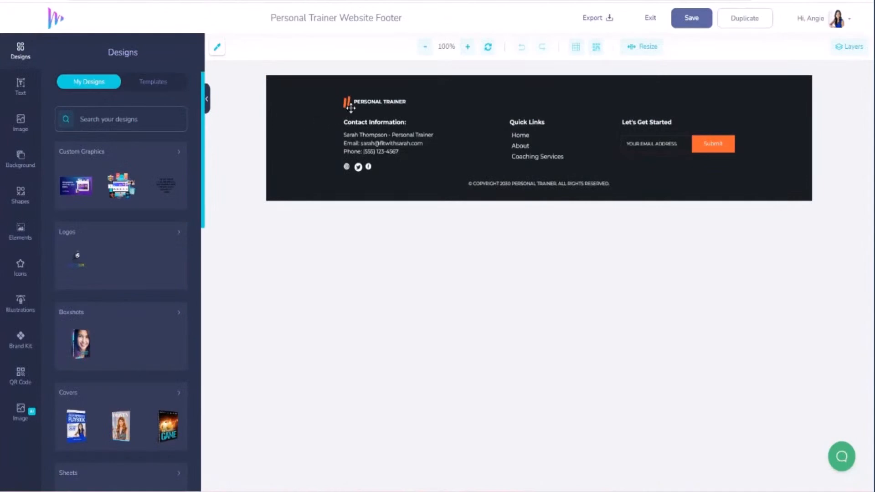
# - Ungroup the footer's logo and set the left-hand slanted bar of its mark to #12D6DF
pyautogui.click(346, 100)
pyautogui.rightClick(347, 97)
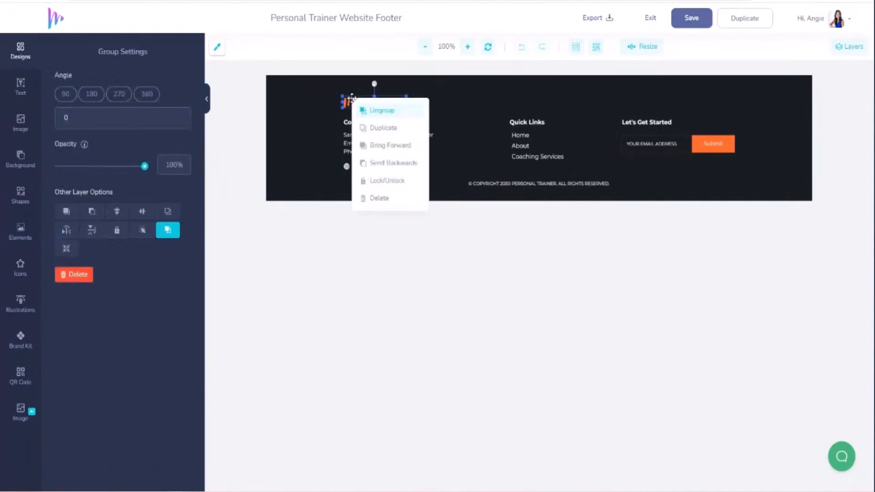
pyautogui.click(370, 111)
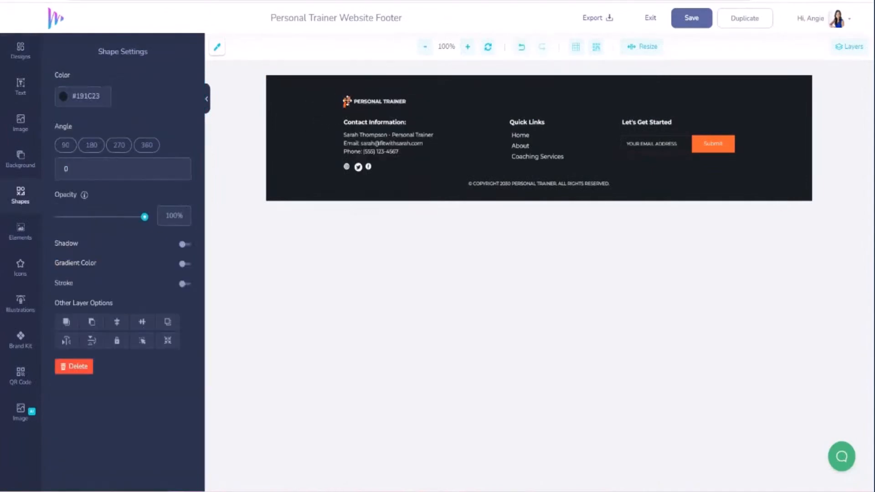
pyautogui.click(345, 101)
pyautogui.click(86, 97)
pyautogui.doubleClick(86, 96)
pyautogui.write('12D6DF')
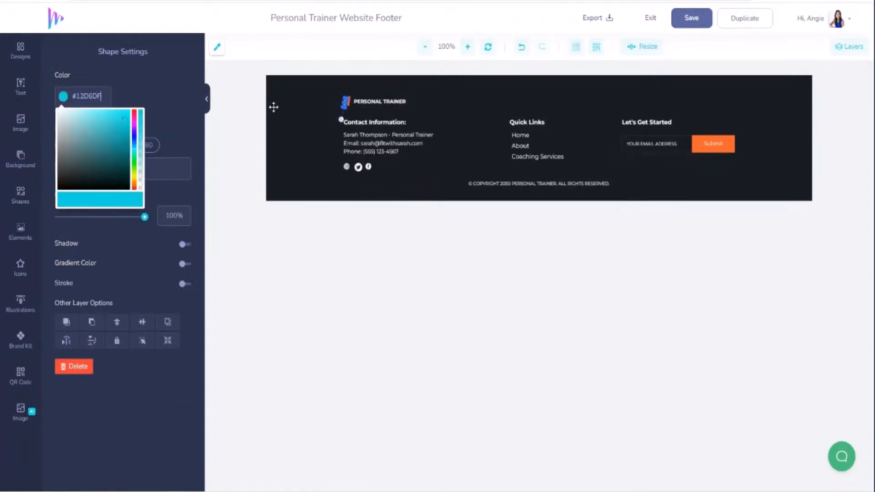
# - Set the right-hand slanted bar of the footer's logo mark to #12D6DF
pyautogui.click(349, 101)
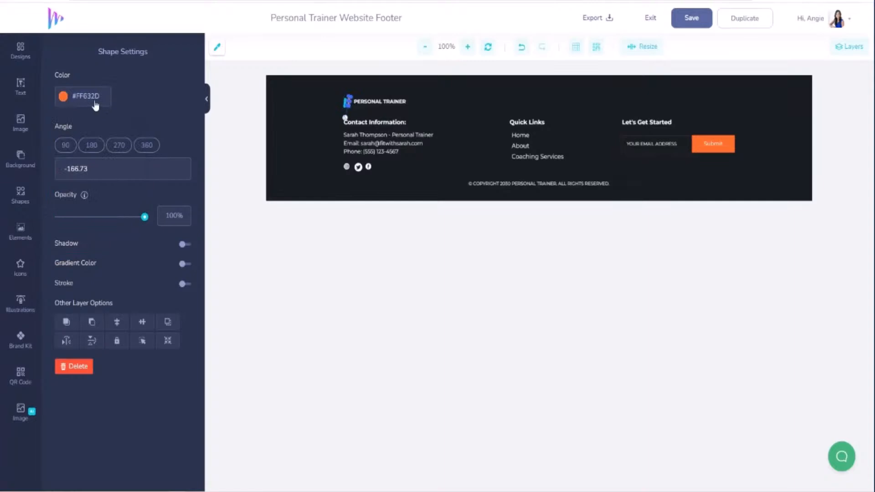
pyautogui.click(98, 105)
pyautogui.doubleClick(73, 96)
pyautogui.write('#12D6DF')
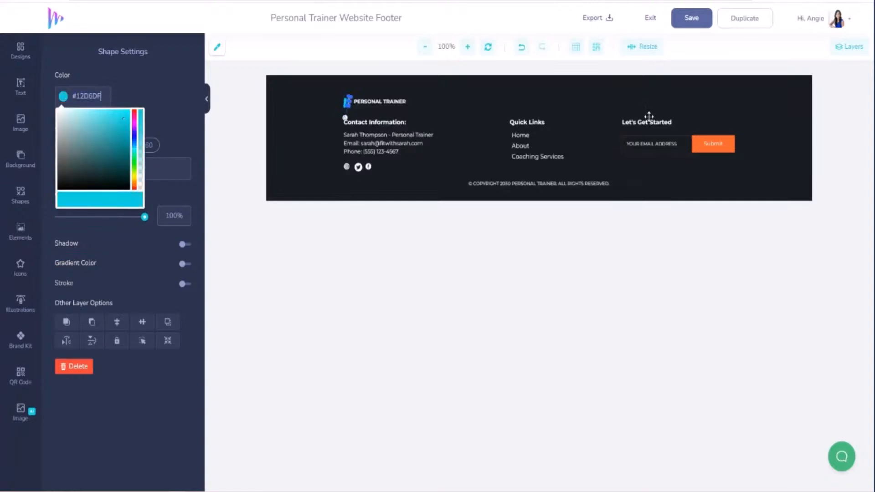
# - Ungroup the footer's Submit button and set its background shape to #12D6DF
pyautogui.click(701, 153)
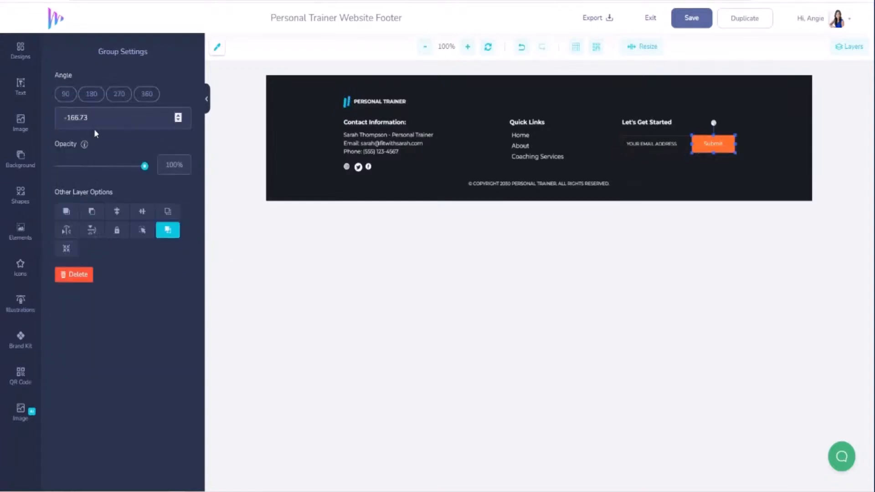
pyautogui.rightClick(710, 145)
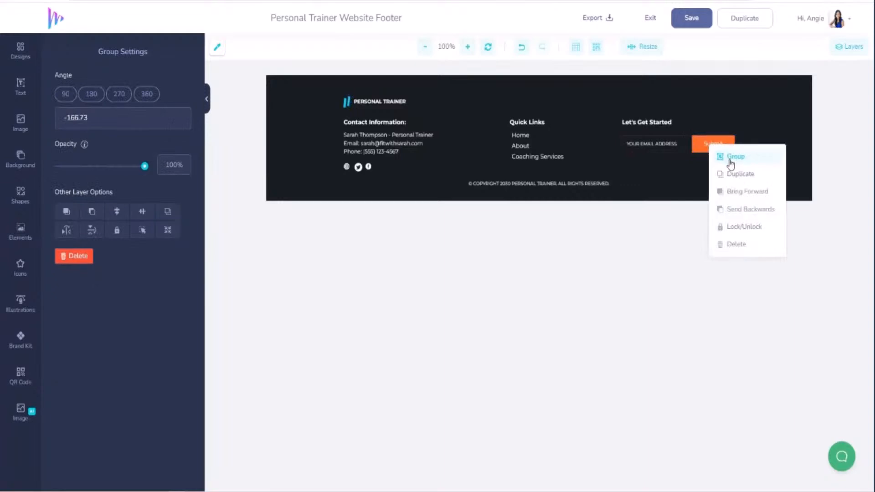
pyautogui.click(698, 152)
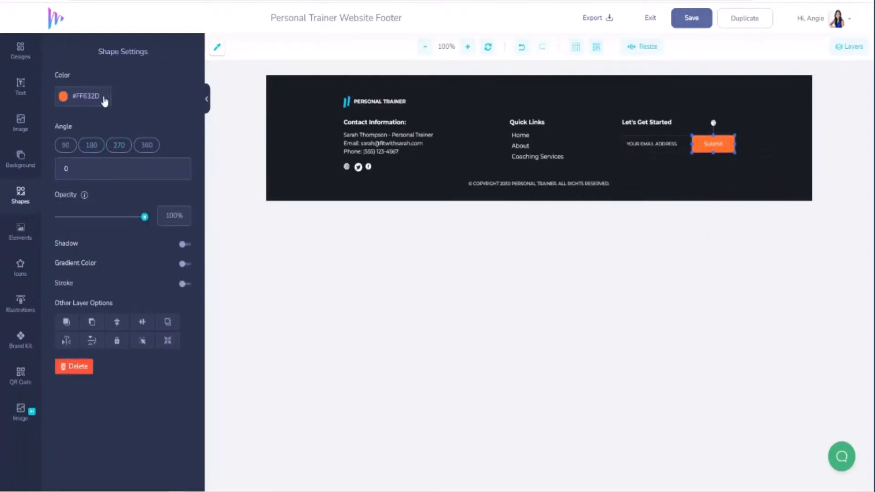
pyautogui.click(70, 98)
pyautogui.write('#12D6DF')
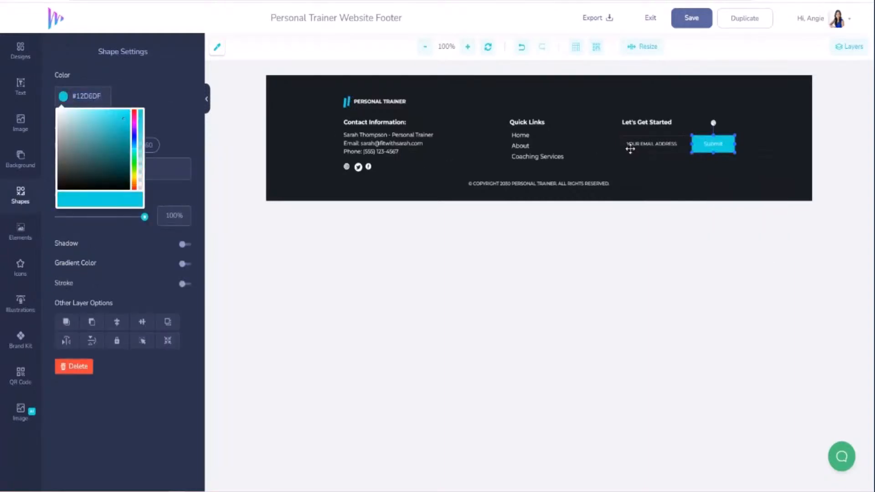
# - Ungroup the footer's email address field and give its box a #12D6DF stroke with a width of 2.2
pyautogui.click(647, 154)
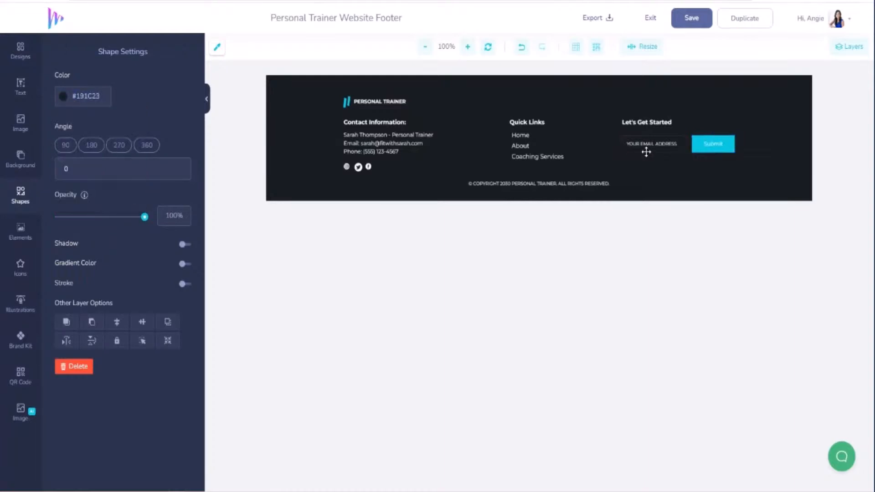
pyautogui.click(646, 151)
pyautogui.rightClick(645, 152)
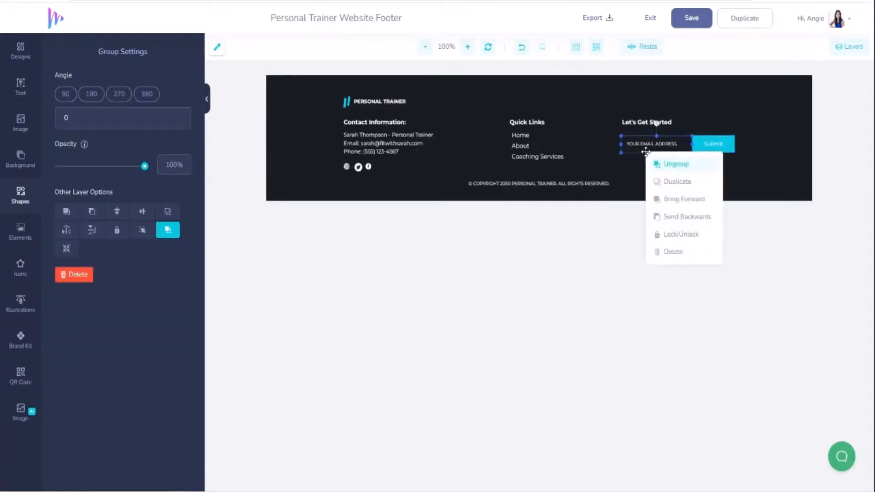
pyautogui.click(662, 165)
pyautogui.click(632, 154)
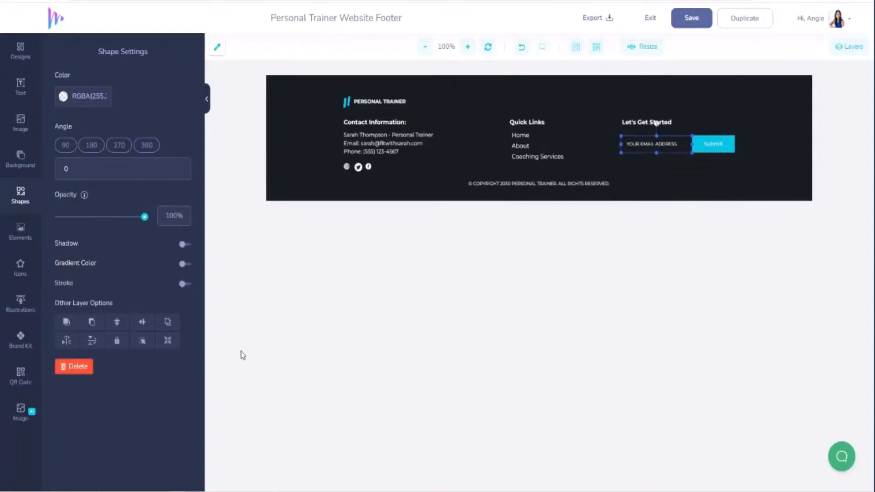
pyautogui.click(184, 283)
pyautogui.click(65, 350)
pyautogui.moveTo(66, 353); pyautogui.dragTo(63, 354)
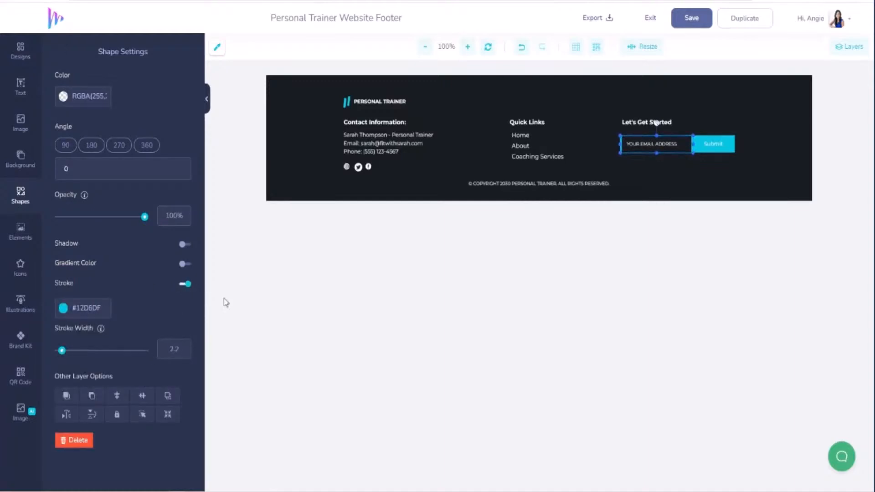
# - Reduce the stroke width of the email address box to a thinner line and save the footer design
pyautogui.click(319, 177)
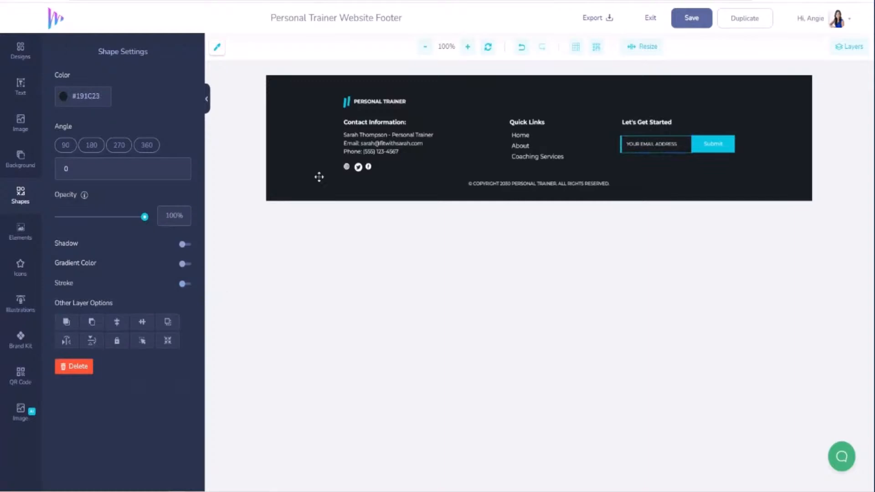
pyautogui.click(633, 150)
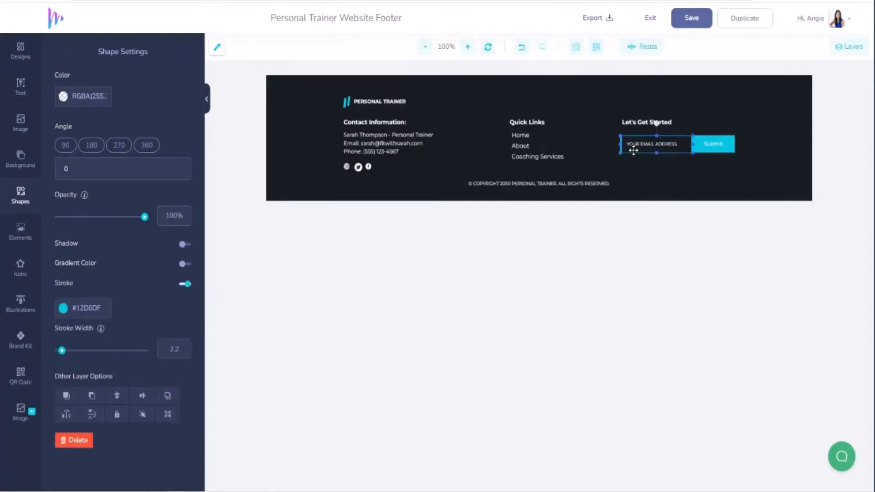
pyautogui.moveTo(61, 351); pyautogui.dragTo(59, 351)
pyautogui.click(483, 195)
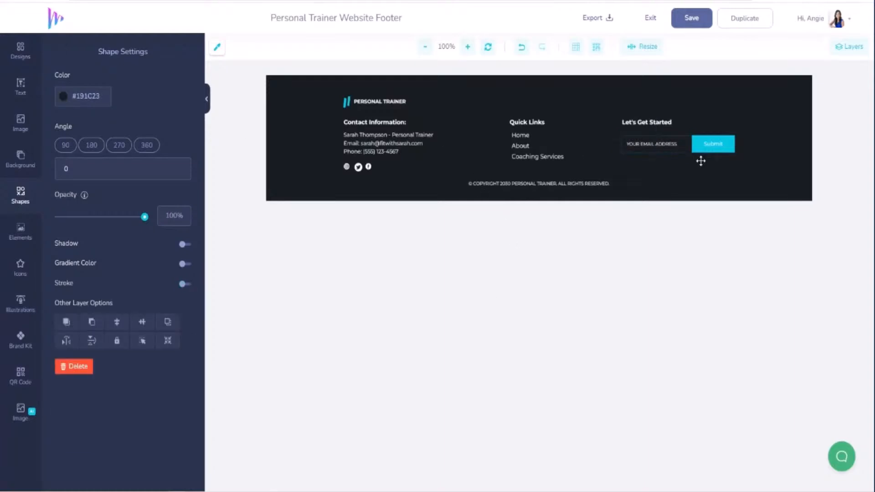
pyautogui.click(689, 22)
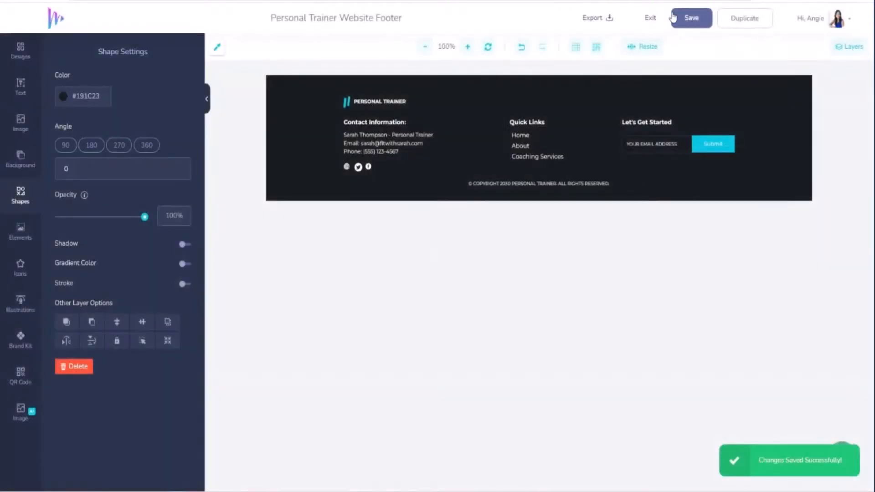
# - Leave the footer design and open "Personal Trainer Website Features" for editing
pyautogui.click(650, 20)
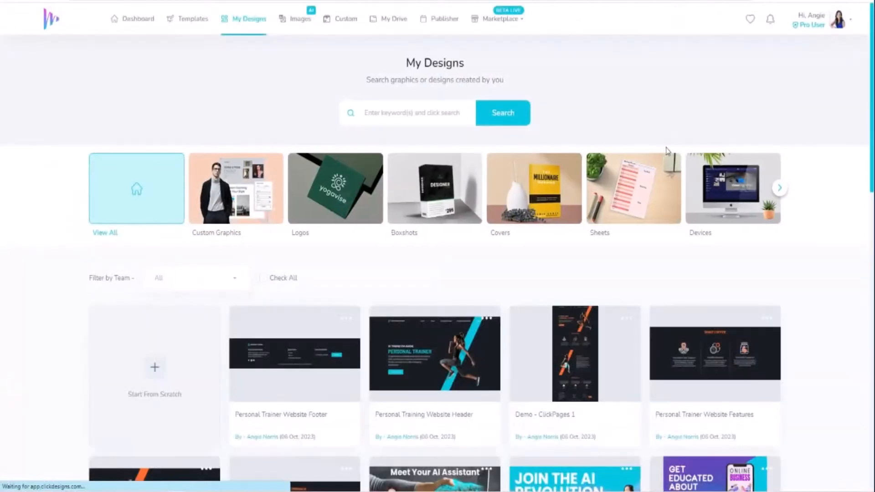
pyautogui.scroll(-4, 613, 286)
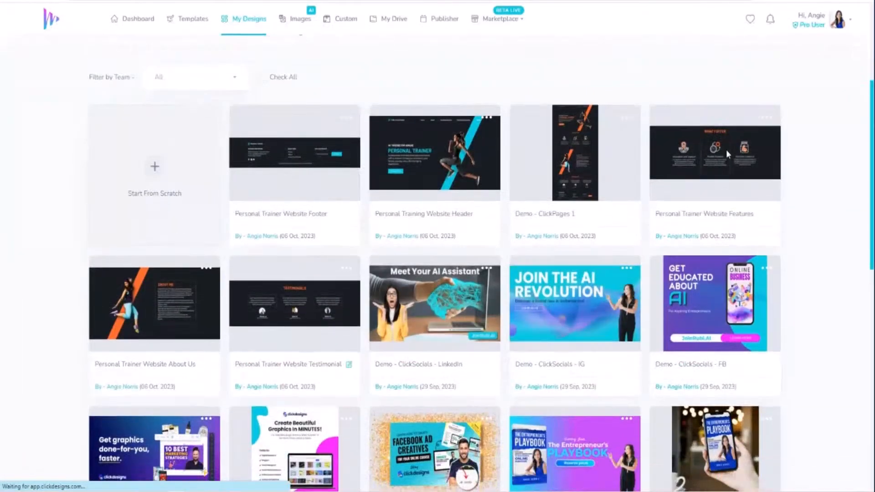
pyautogui.moveTo(709, 158)
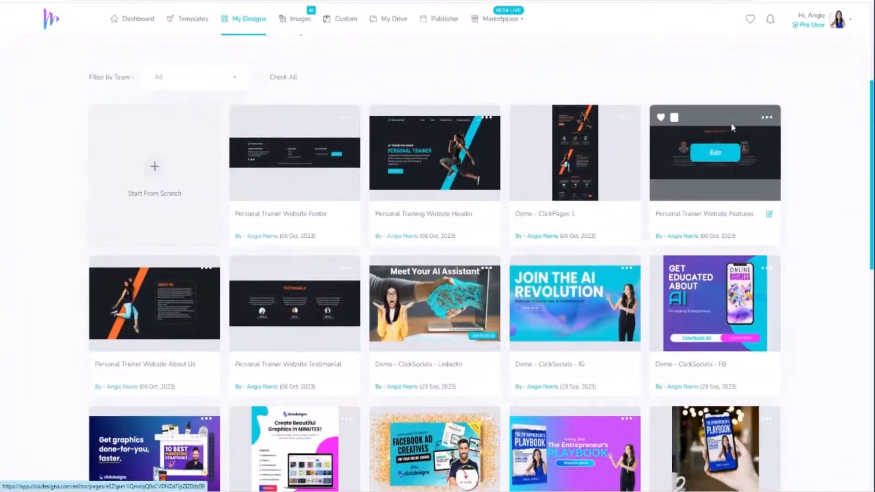
pyautogui.click(717, 157)
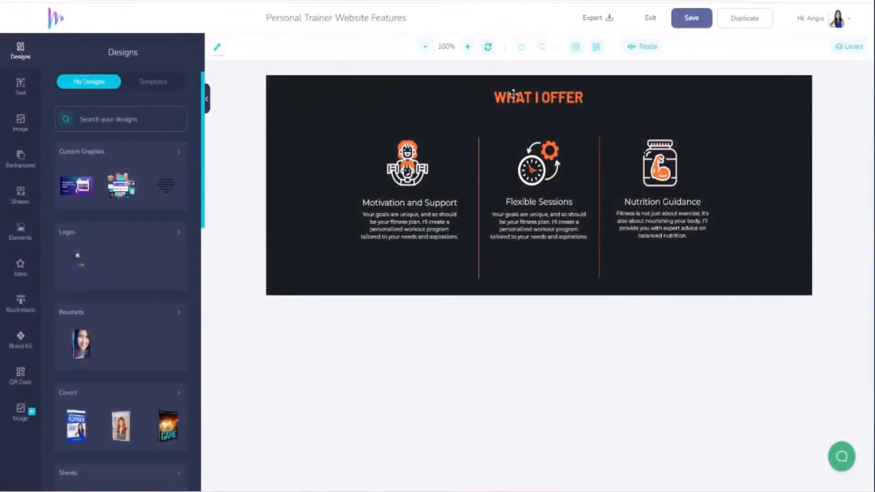
# - Set the "WHAT I OFFER" heading color to #12D6DF and copy the color code
pyautogui.click(513, 94)
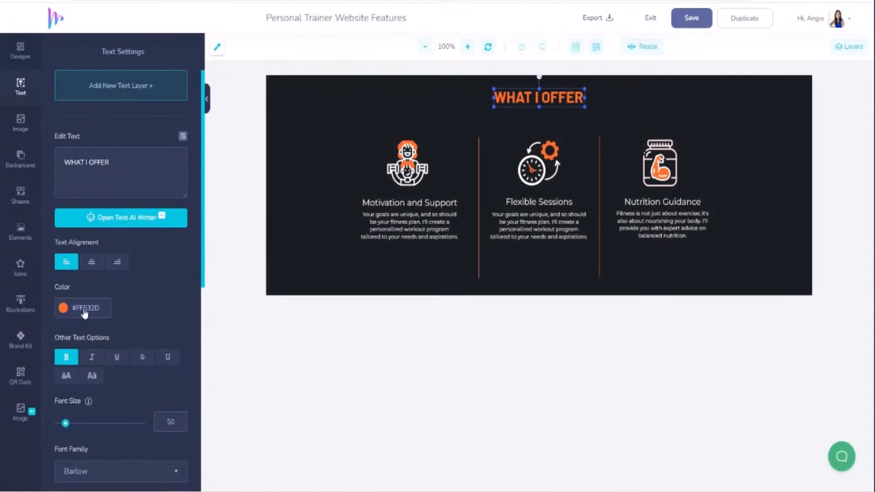
pyautogui.click(105, 310)
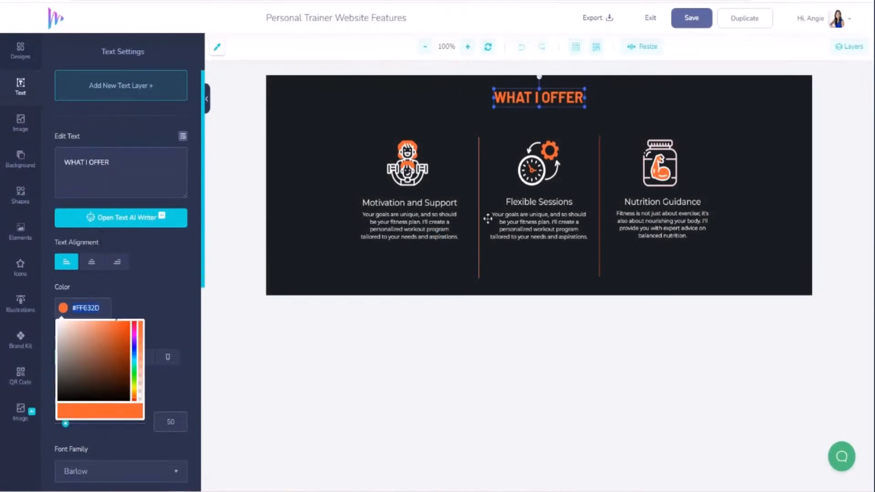
pyautogui.click(98, 311)
pyautogui.tripleClick(98, 312)
pyautogui.write('#12D6DF')
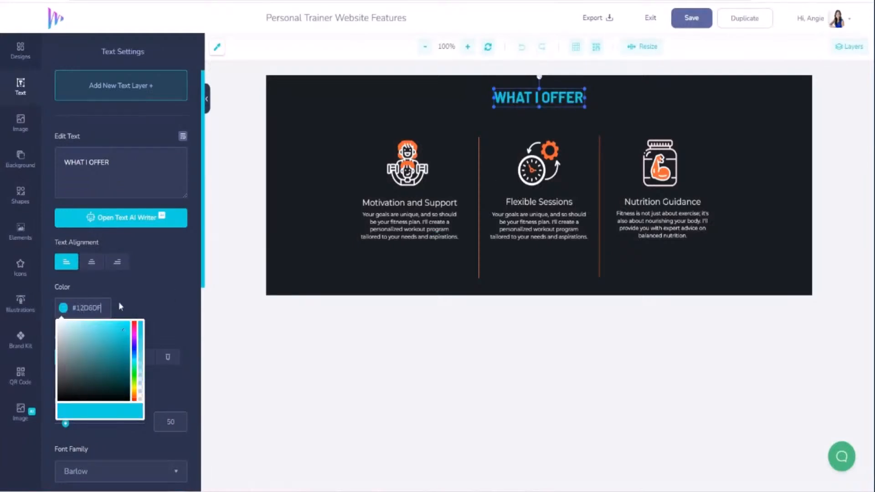
pyautogui.moveTo(104, 309); pyautogui.dragTo(75, 310)
pyautogui.hotkey('ctrl', 'c')
# - Set both vertical divider lines between the feature columns to #12D6DF
pyautogui.click(478, 156)
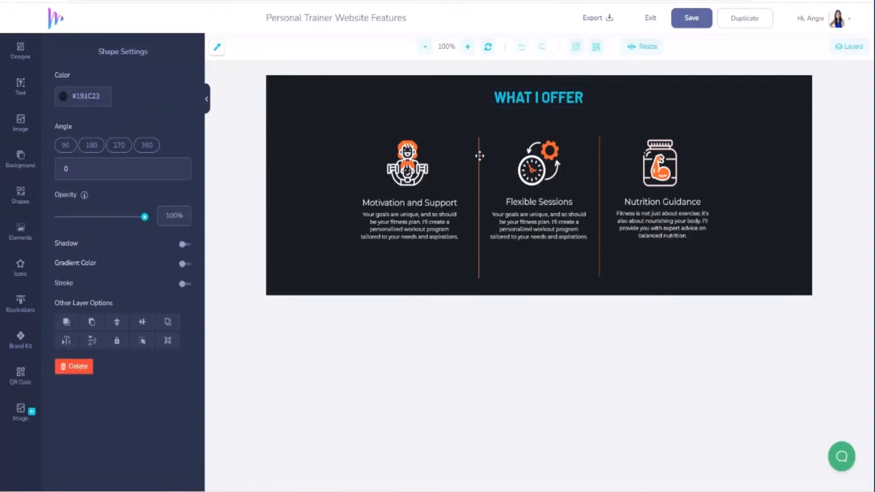
pyautogui.click(479, 156)
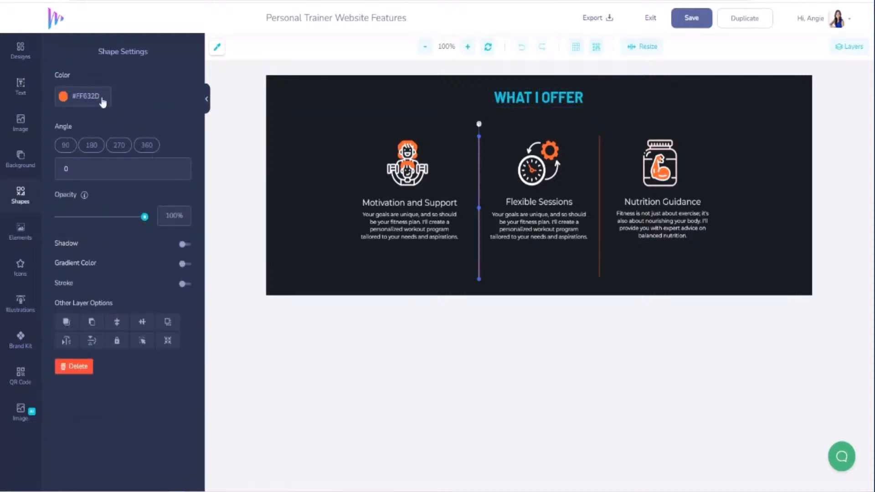
pyautogui.click(100, 96)
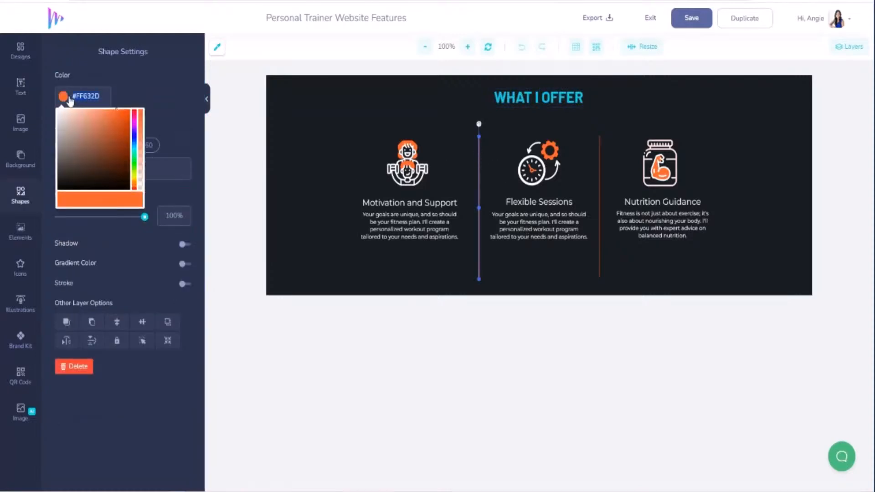
pyautogui.click(599, 161)
pyautogui.click(110, 106)
pyautogui.hotkey('ctrl', 'v')
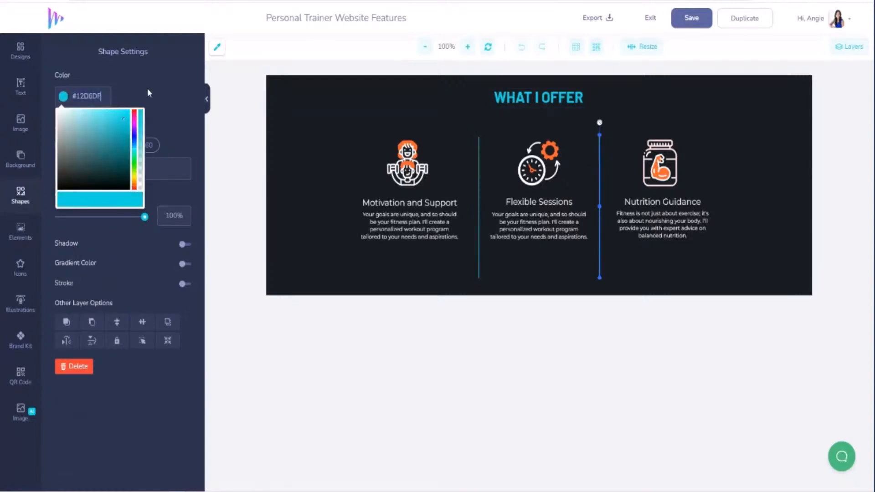
# - Change both orange colors of the Motivation and Support icon to #12D6DF
pyautogui.click(412, 146)
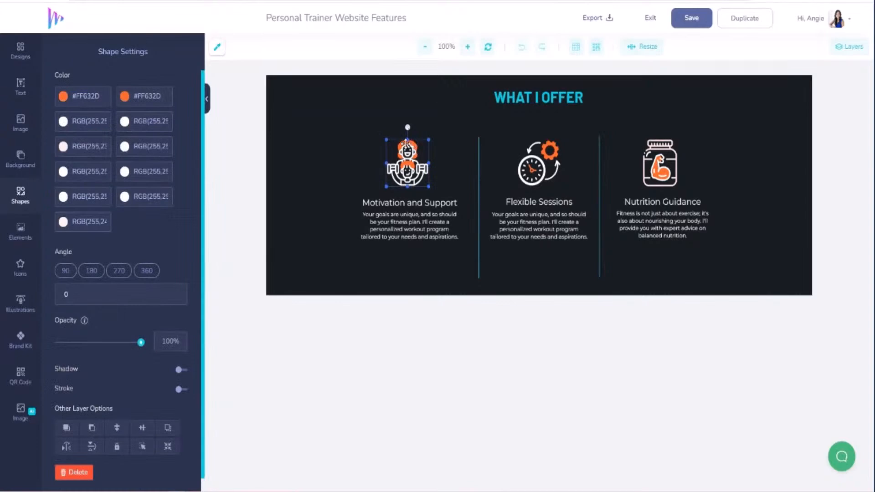
pyautogui.click(106, 98)
pyautogui.hotkey('ctrl', 'v')
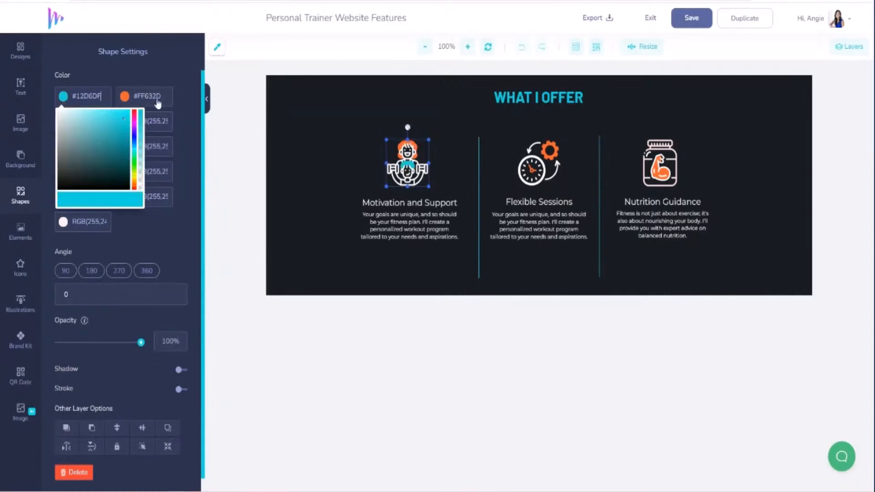
pyautogui.click(132, 97)
pyautogui.hotkey('ctrl', 'v')
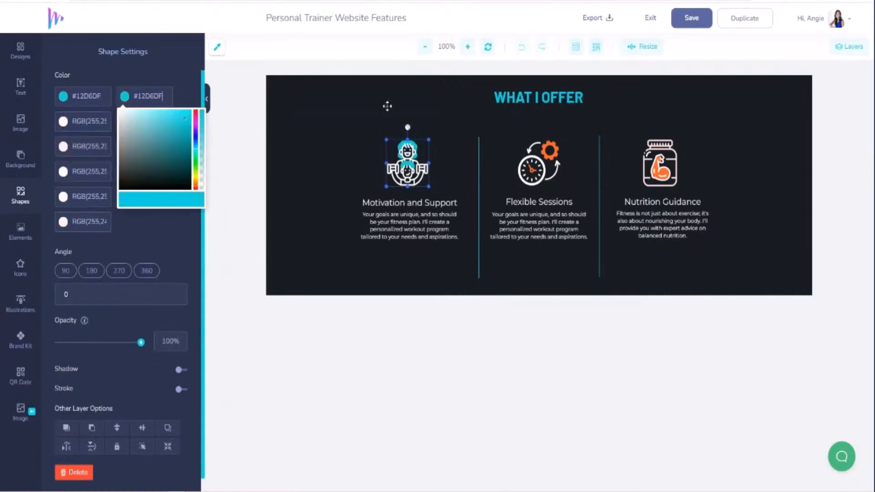
# - Change the orange clock hands and gear of the Flexible Sessions icon to #12D6DF
pyautogui.click(550, 152)
pyautogui.click(159, 121)
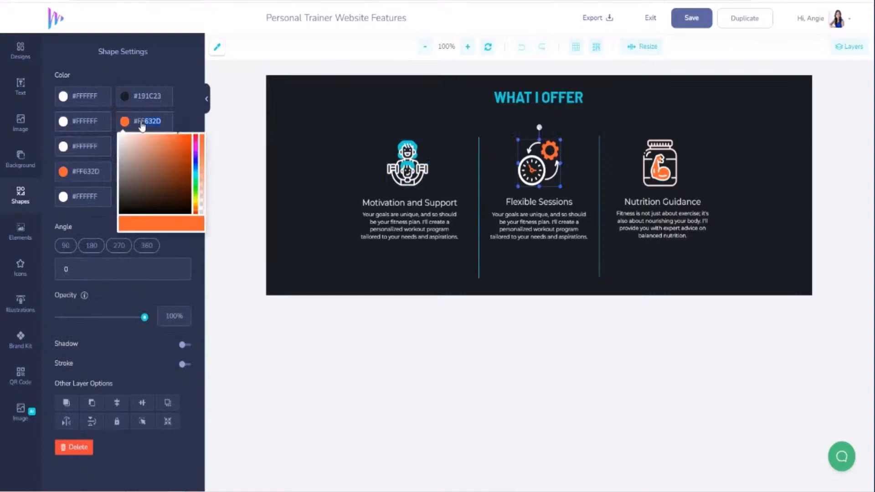
pyautogui.hotkey('ctrl', 'v')
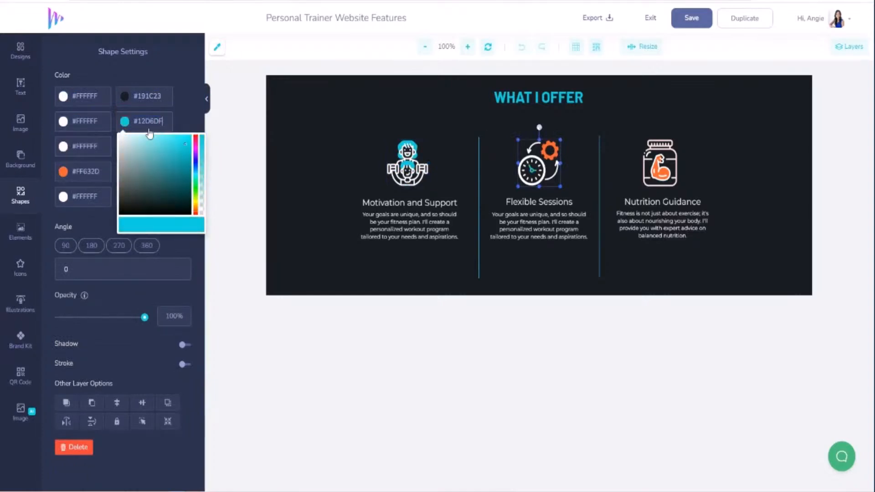
pyautogui.click(101, 172)
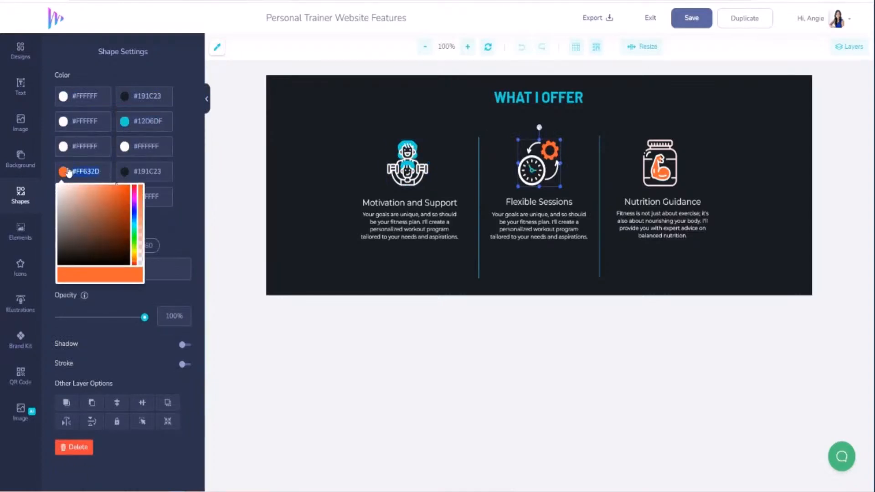
pyautogui.hotkey('ctrl', 'v')
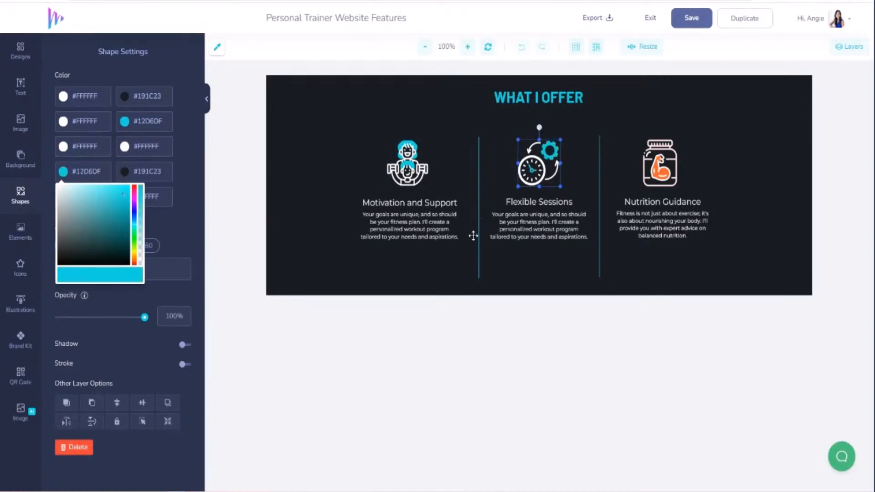
# - Change the orange arm in the Nutrition Guidance icon to #12D6DF
pyautogui.click(656, 225)
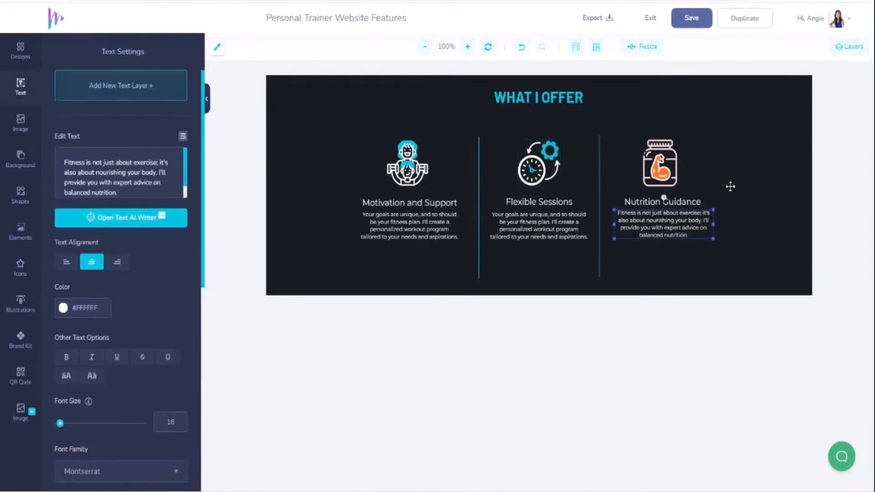
pyautogui.click(657, 170)
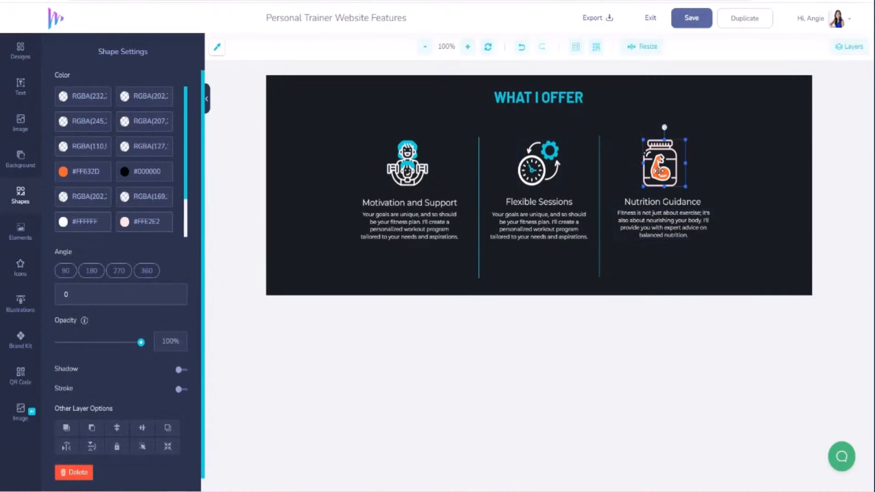
pyautogui.click(68, 172)
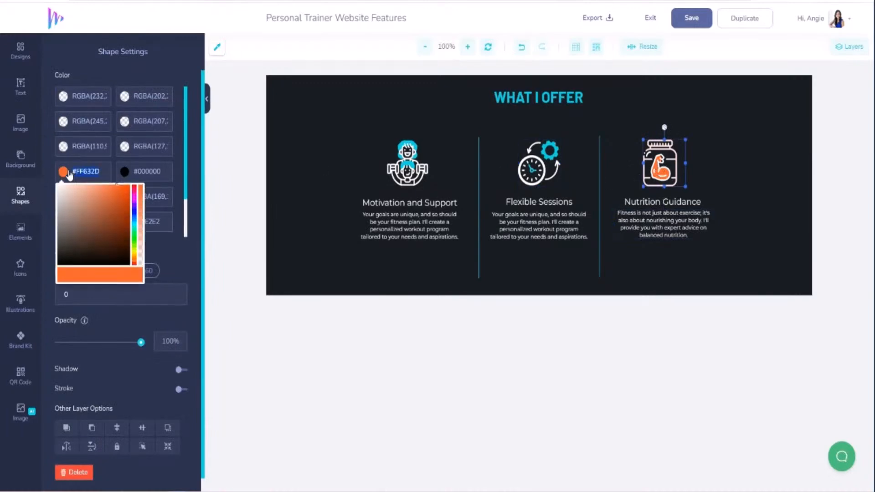
pyautogui.write('#12D6DF')
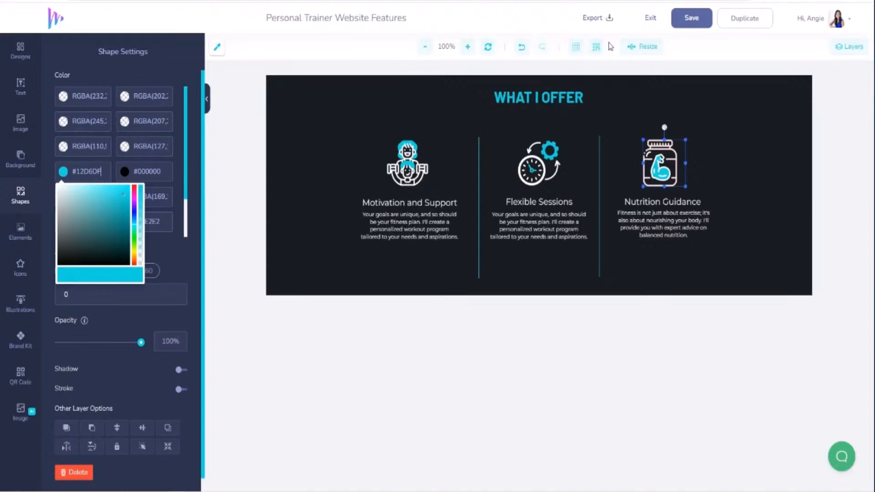
# - Save and exit the features design, and open the "Personal Trainer Website About Us" design for editing
pyautogui.click(692, 26)
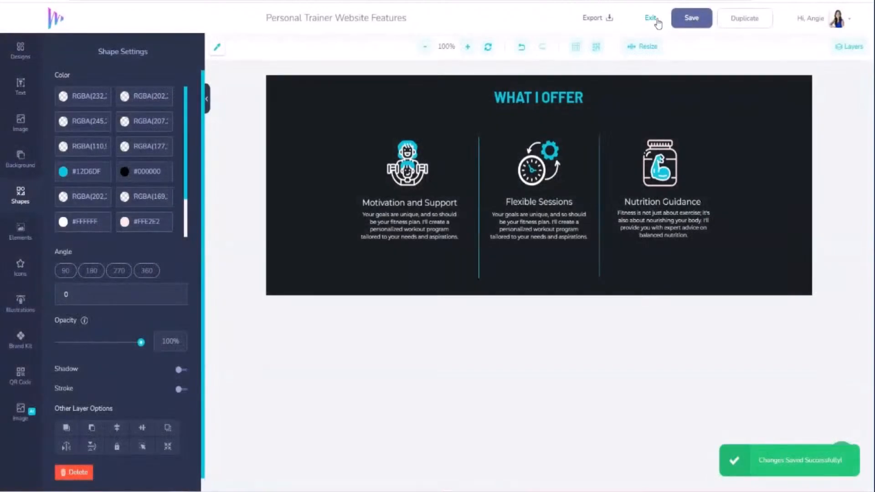
pyautogui.click(651, 19)
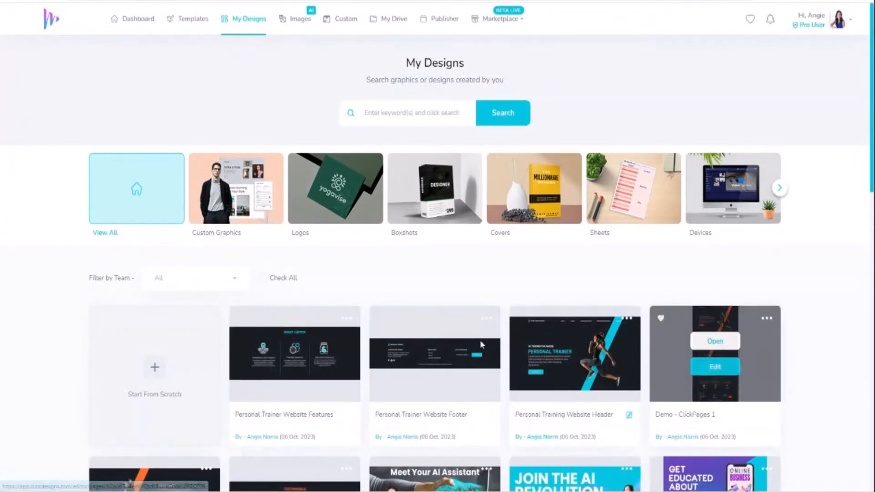
pyautogui.scroll(-2, 362, 310)
pyautogui.moveTo(162, 414)
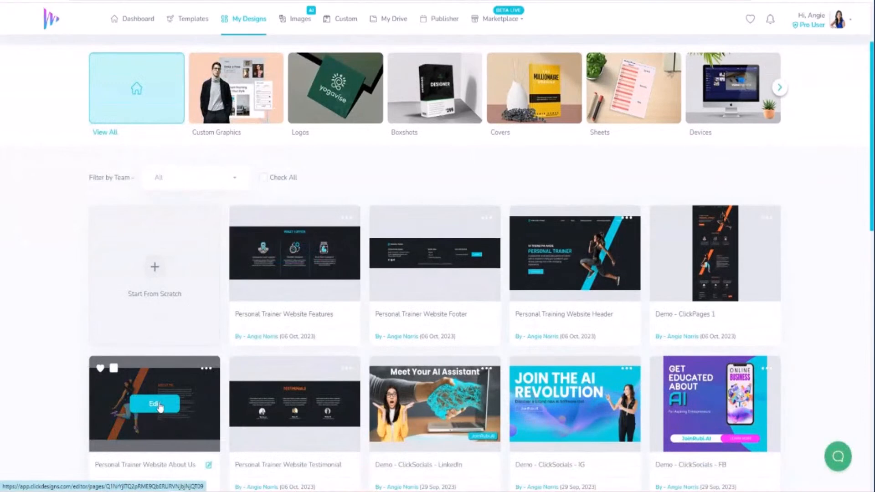
pyautogui.click(155, 404)
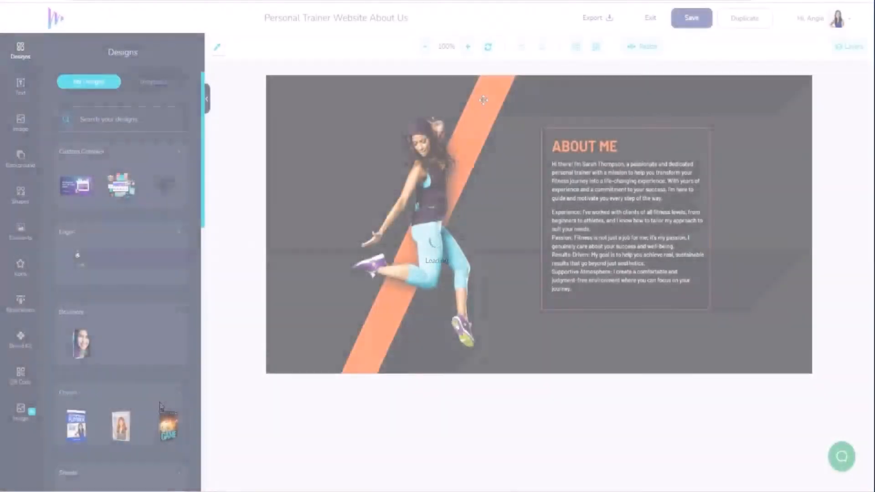
# - Set the stroke color of the frame around the About Me text to #12D6DF
pyautogui.click(487, 100)
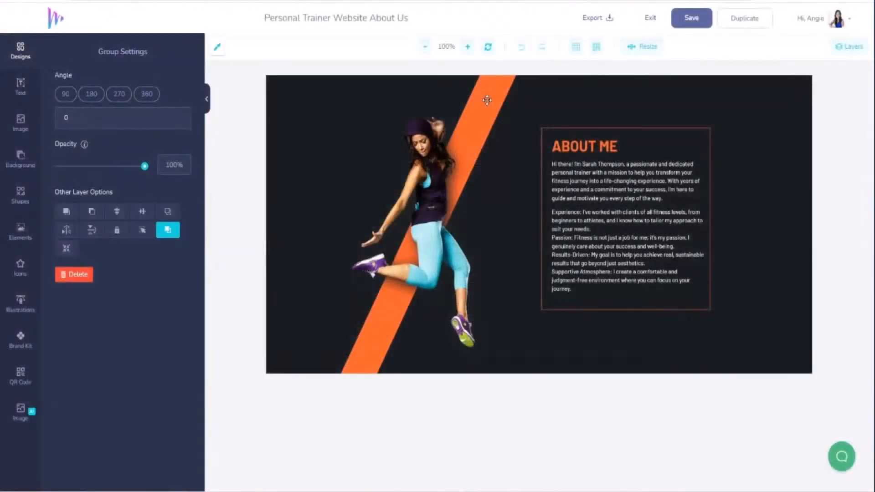
pyautogui.click(558, 131)
pyautogui.click(69, 309)
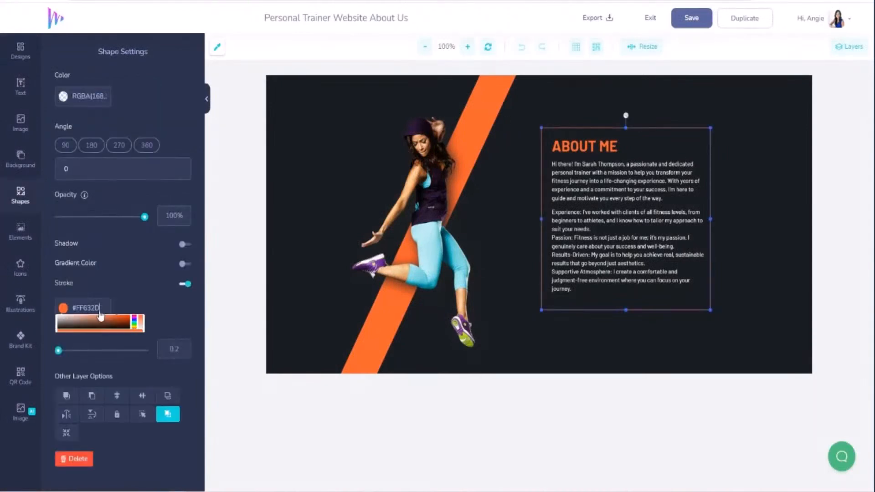
pyautogui.write('#12D6DF')
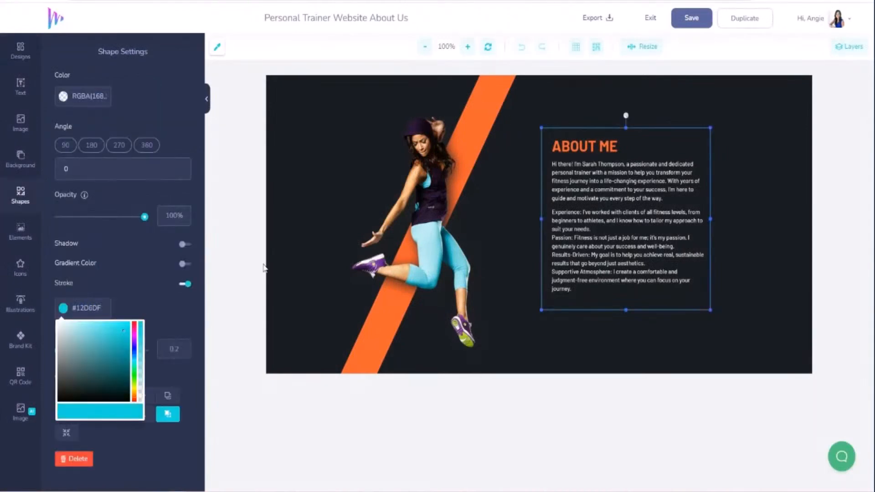
# - Set the "ABOUT ME" heading color to #12D6DF
pyautogui.click(600, 153)
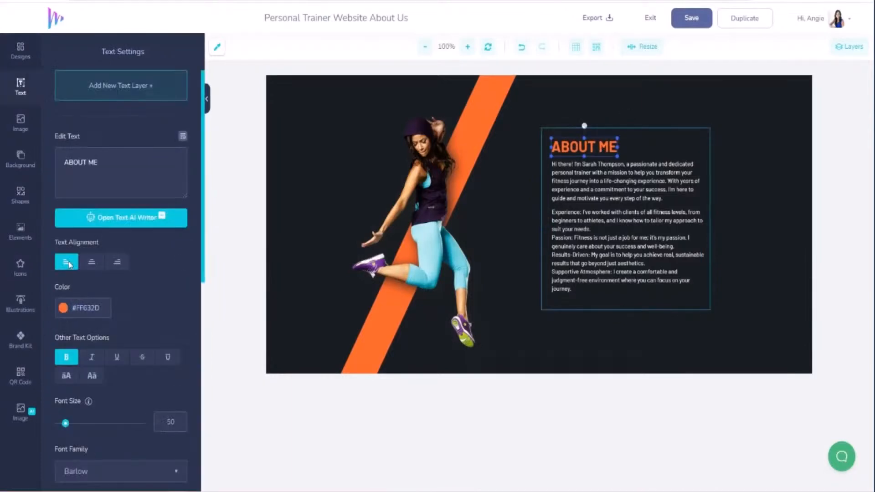
pyautogui.click(88, 315)
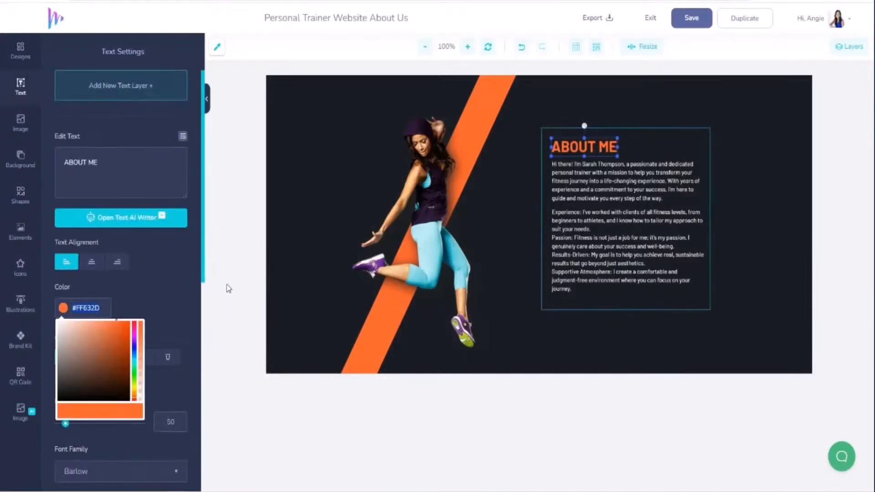
pyautogui.write('#12D6DF')
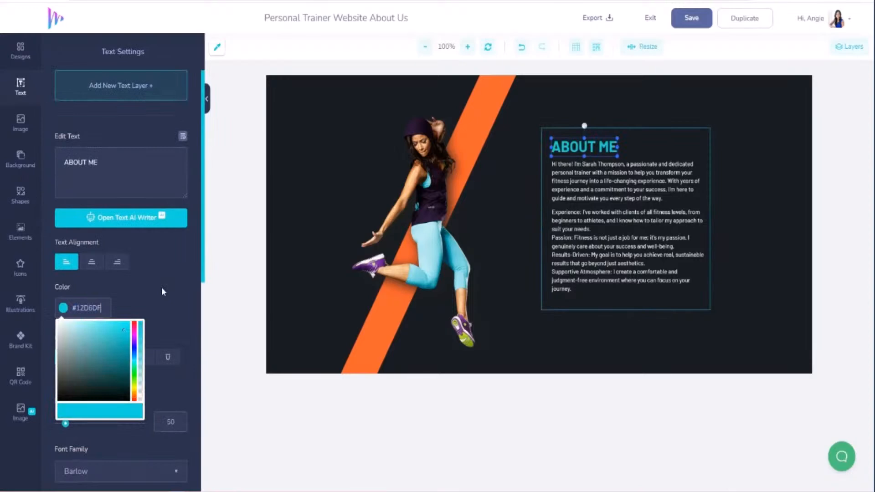
# - Ungroup the About Us artwork and change the orange diagonal stripe's color to #12D6DF
pyautogui.click(498, 86)
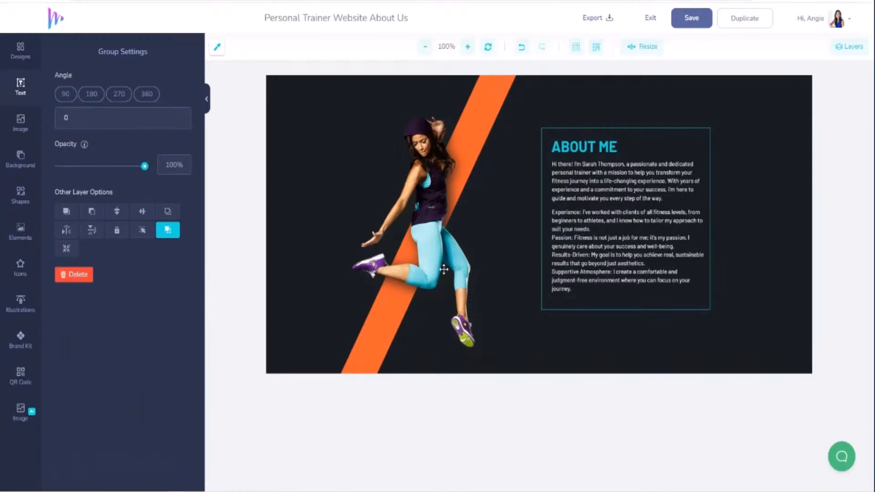
pyautogui.click(378, 328)
pyautogui.click(350, 365)
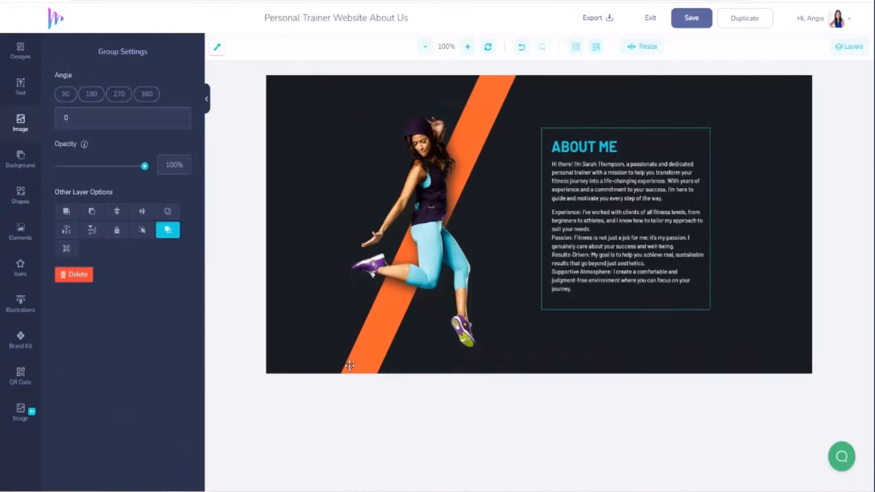
pyautogui.rightClick(346, 369)
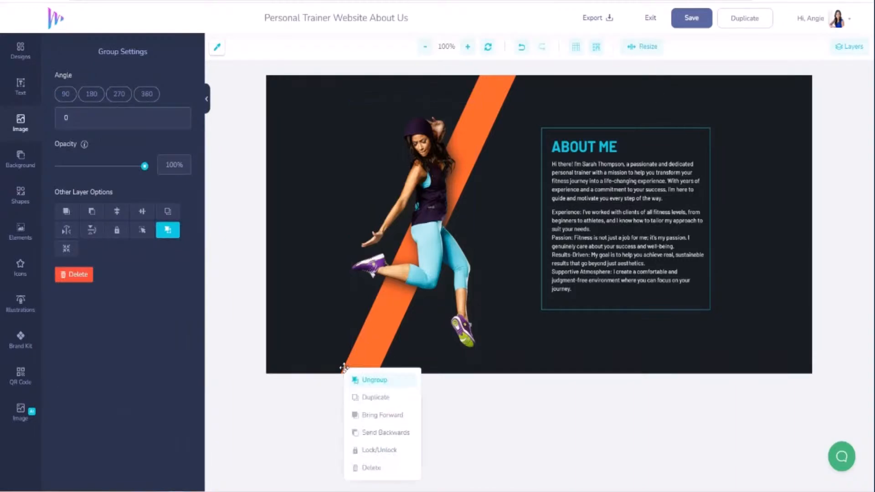
pyautogui.click(353, 380)
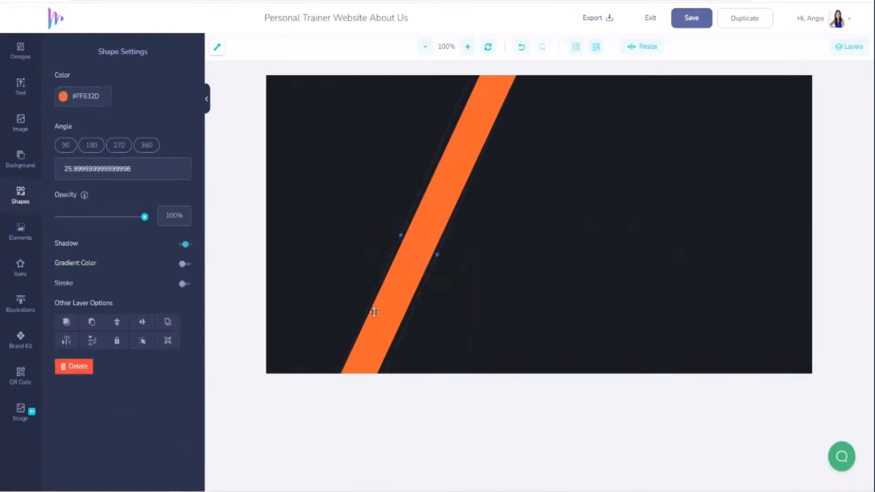
pyautogui.click(104, 97)
pyautogui.write('#12D6DF')
# - Reorder the layers so the dark background is at the very back and the diagonal stripe sits behind the woman's photo and text
pyautogui.click(567, 136)
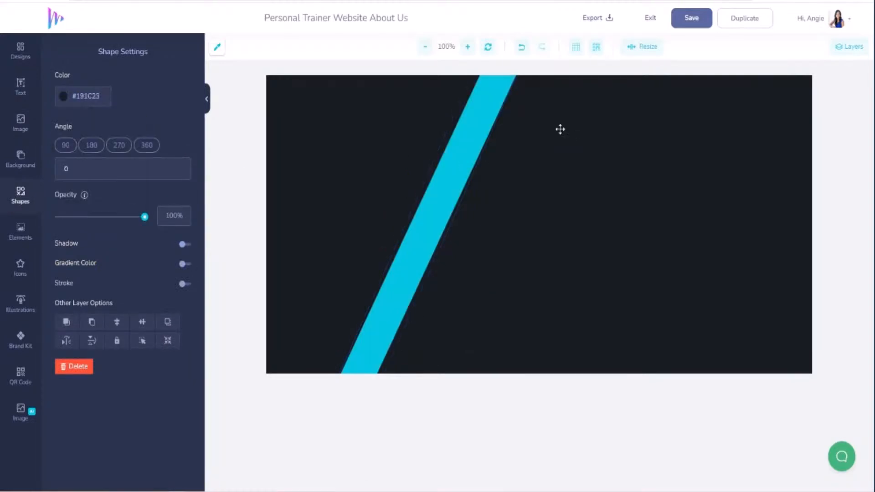
pyautogui.click(840, 48)
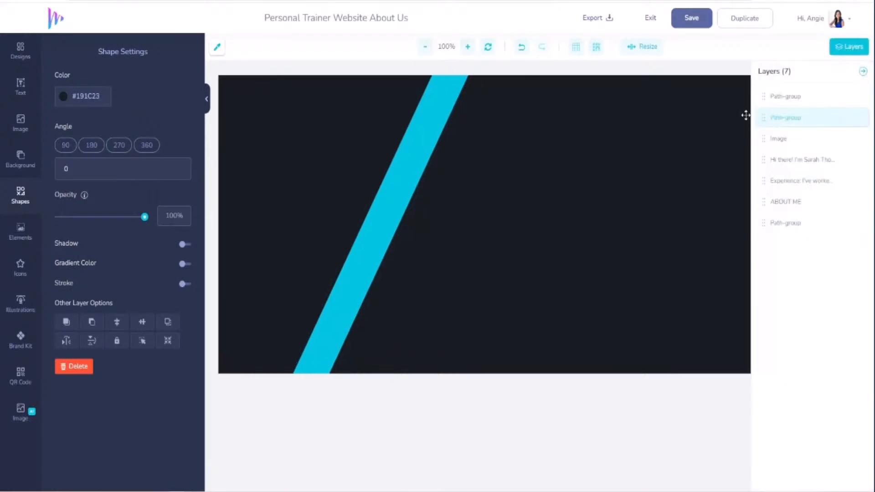
pyautogui.moveTo(763, 118); pyautogui.dragTo(763, 226)
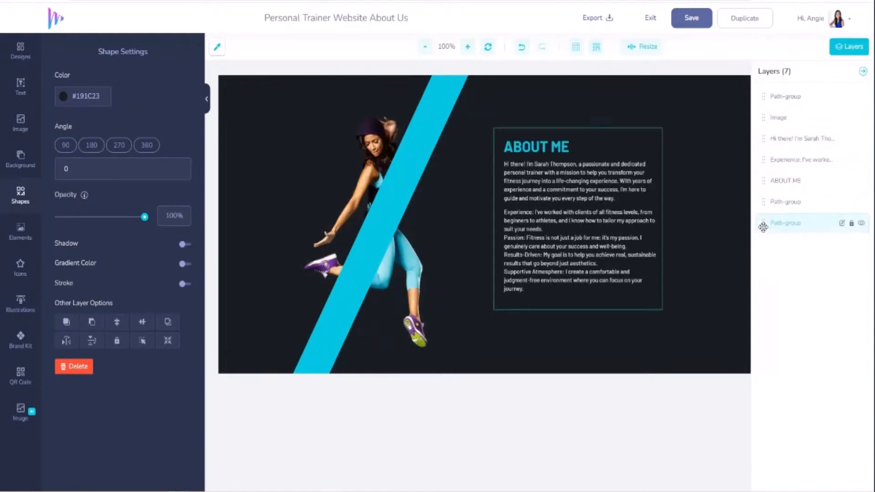
pyautogui.moveTo(763, 98); pyautogui.dragTo(762, 205)
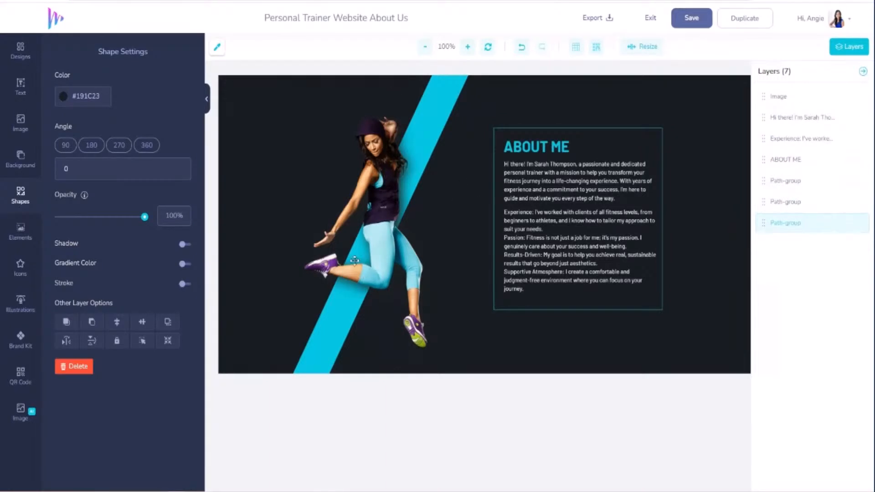
# - Save and exit the About Us design, and open the "Personal Trainer Website Testimonial" design for editing
pyautogui.click(684, 19)
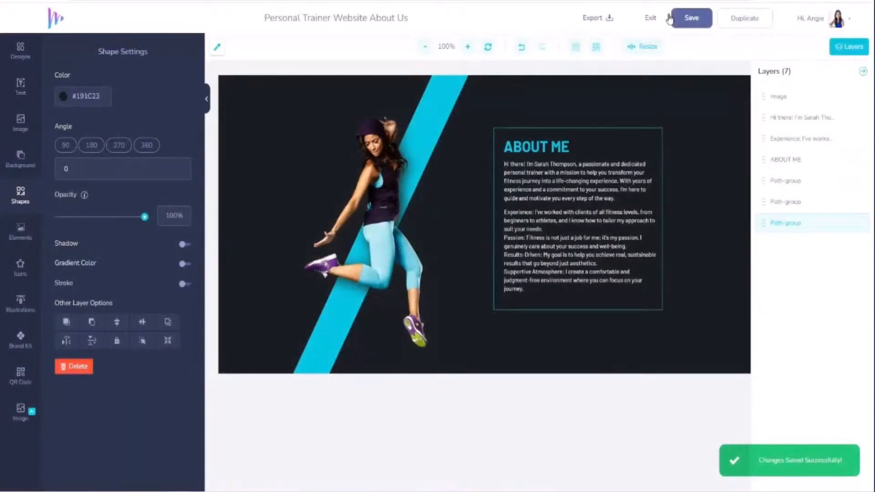
pyautogui.click(650, 18)
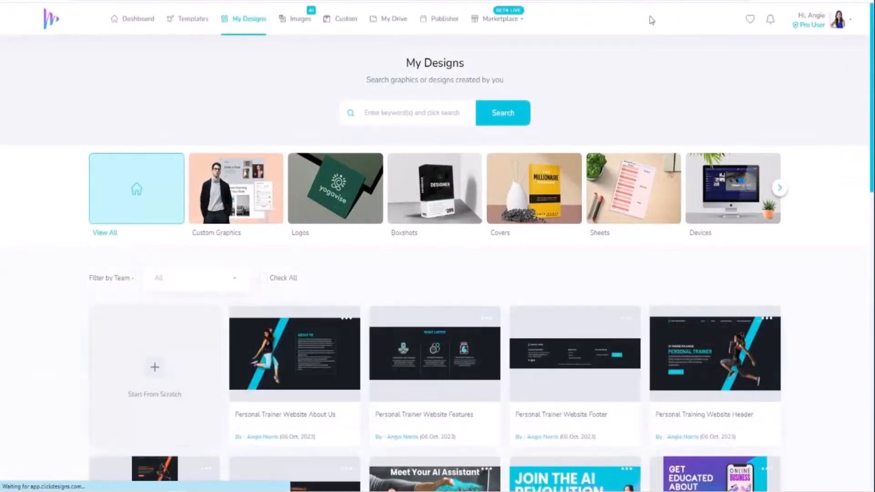
pyautogui.scroll(-3, 697, 230)
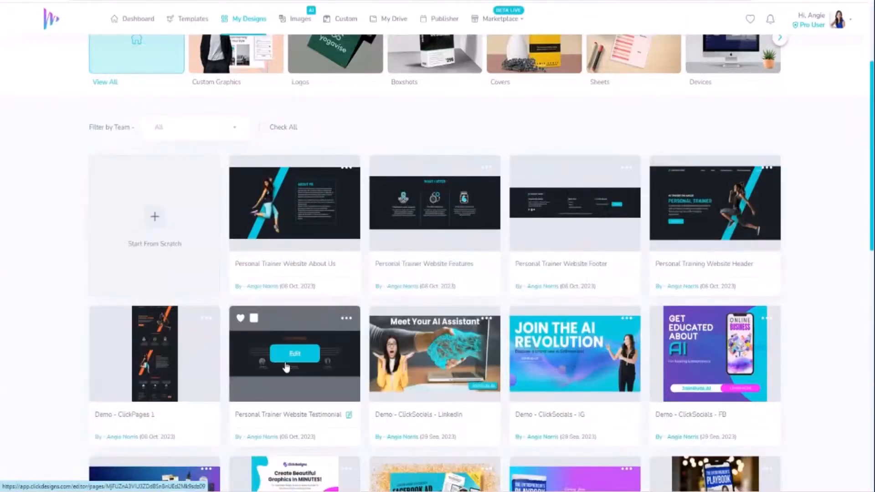
pyautogui.click(292, 356)
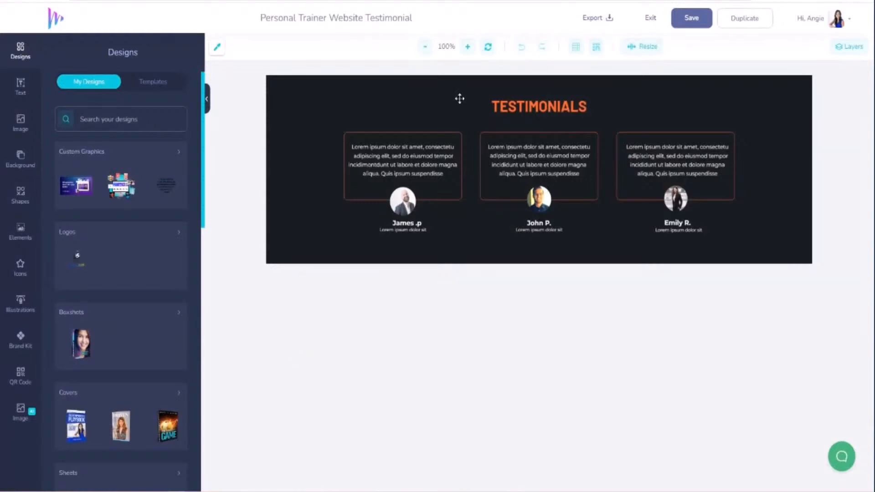
# - Set the "TESTIMONIALS" heading color to #12D6DF
pyautogui.click(521, 108)
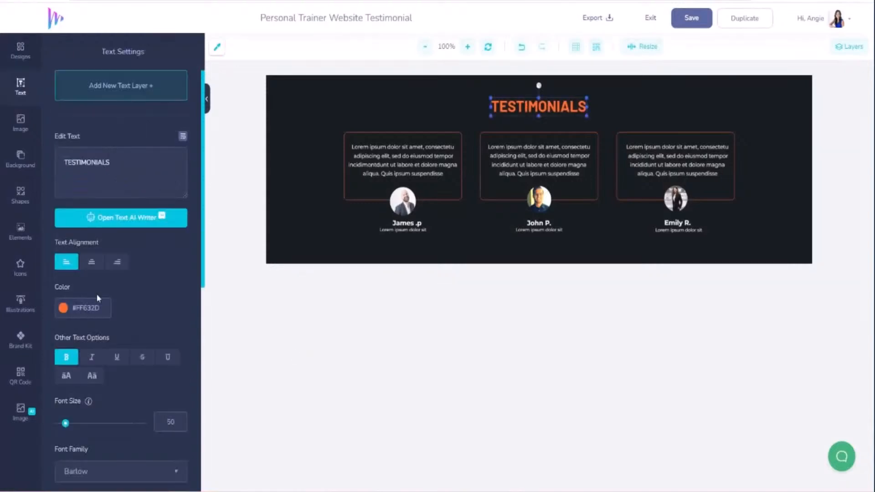
pyautogui.click(101, 310)
pyautogui.write('#12D6DF')
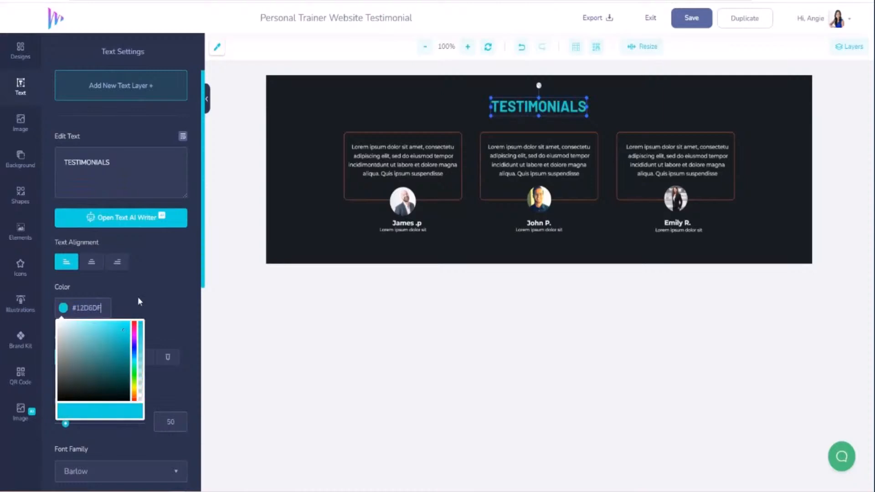
# - Ungroup the testimonial section and the first testimonial card so its box can be edited separately
pyautogui.click(404, 133)
pyautogui.rightClick(435, 131)
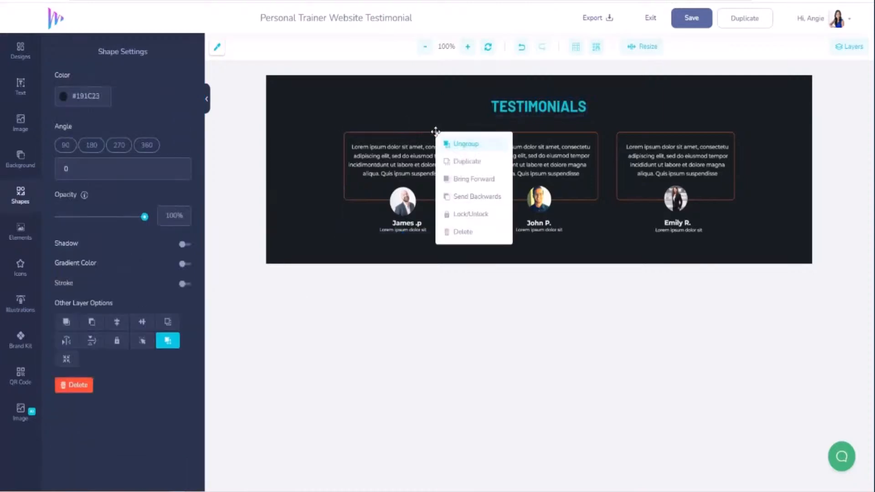
pyautogui.click(460, 144)
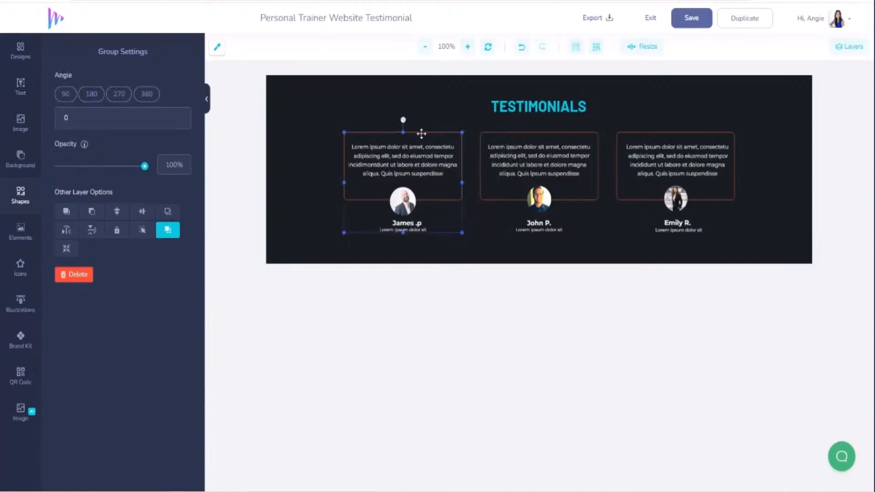
pyautogui.rightClick(421, 133)
pyautogui.click(441, 146)
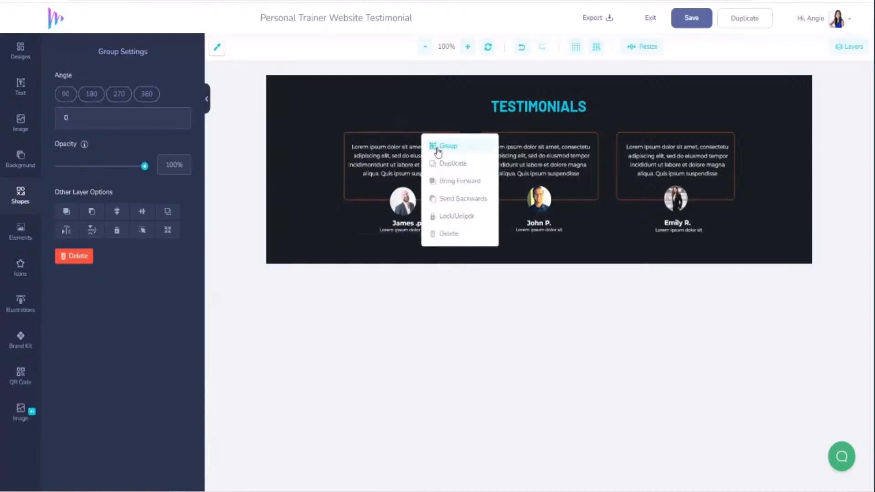
# - Enable the stroke on the first testimonial box with color #12D6DF and a width of about 1.8
pyautogui.click(366, 203)
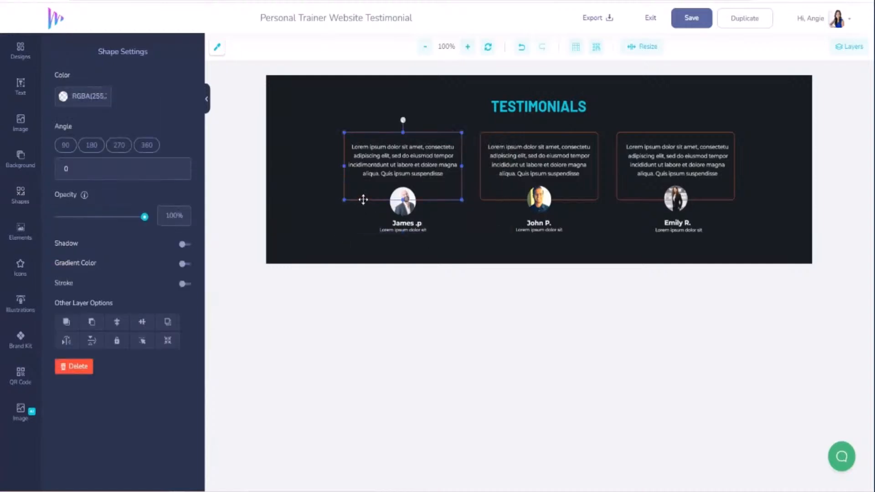
pyautogui.click(185, 283)
pyautogui.click(75, 309)
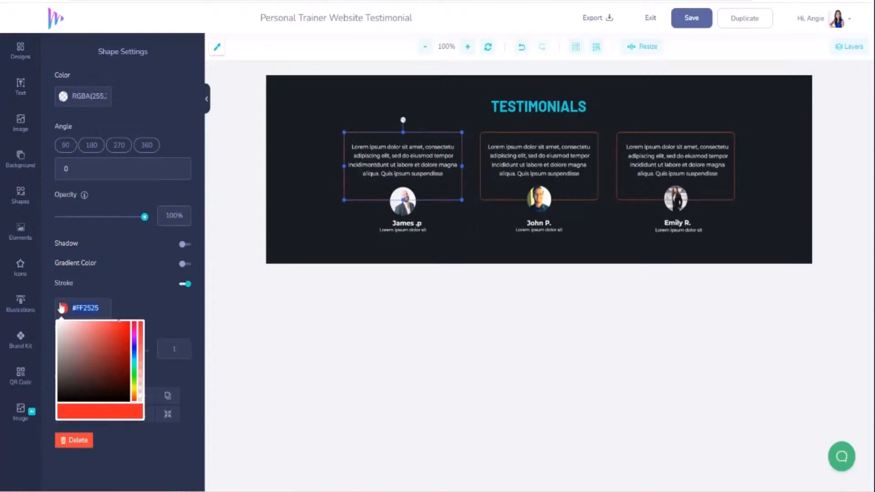
pyautogui.write('#12D6DF')
pyautogui.click(160, 303)
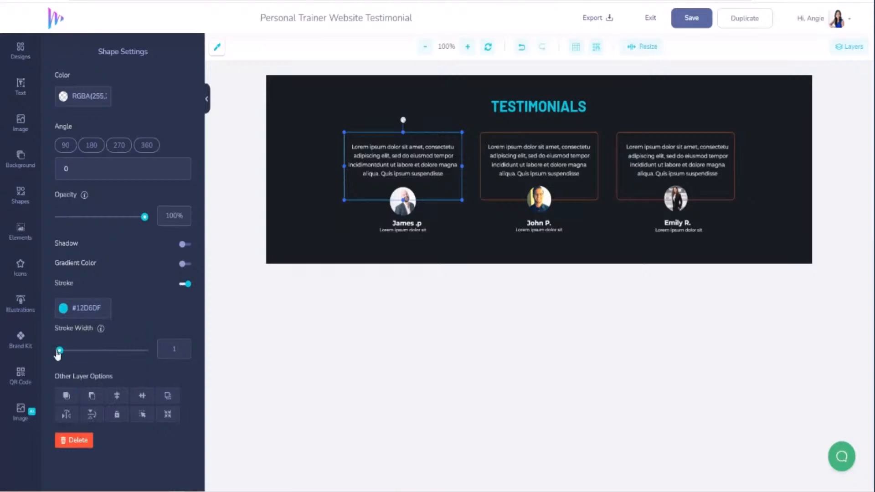
pyautogui.moveTo(59, 351); pyautogui.dragTo(61, 352)
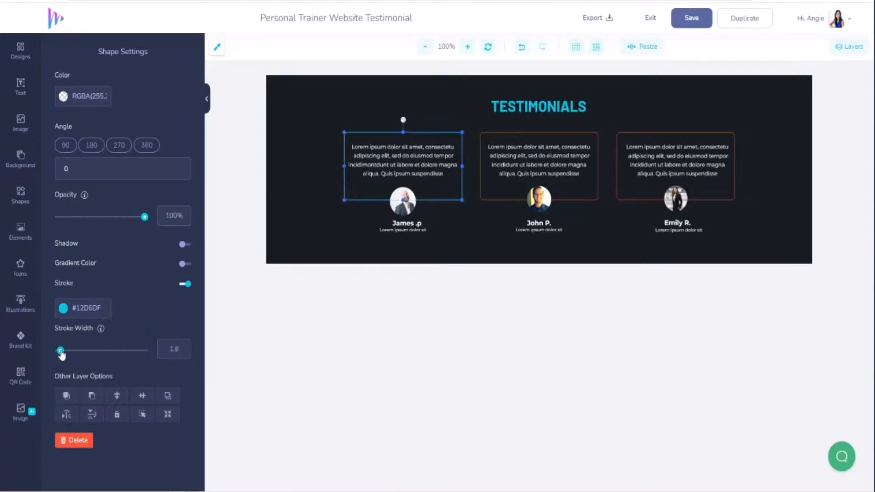
# - Ungroup the second testimonial card and select its box
pyautogui.click(502, 198)
pyautogui.rightClick(502, 197)
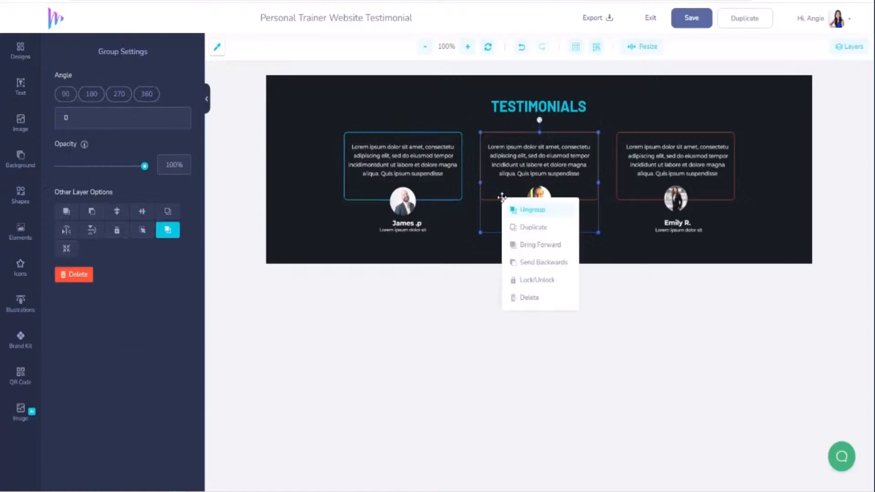
pyautogui.click(522, 209)
pyautogui.click(484, 195)
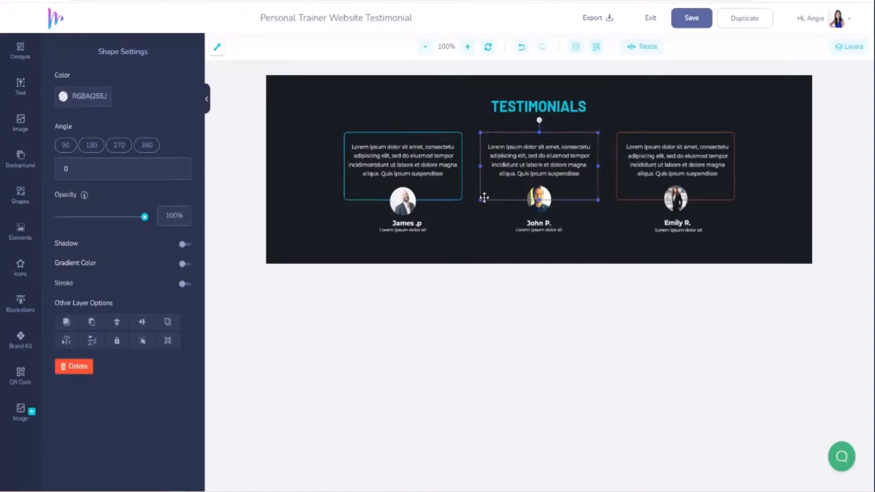
# - Enable the stroke on the second testimonial box with color #12D6DF and a width of about 1.7
pyautogui.click(184, 284)
pyautogui.click(74, 308)
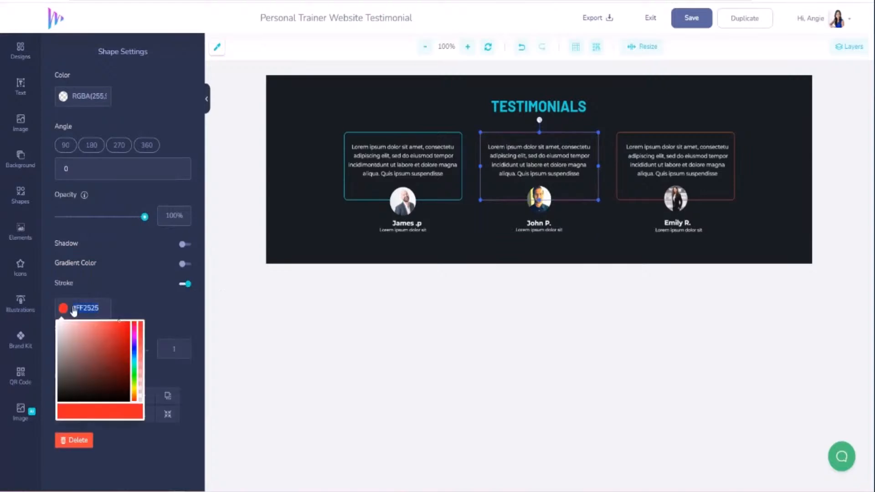
pyautogui.write('#12D6DF')
pyautogui.click(185, 283)
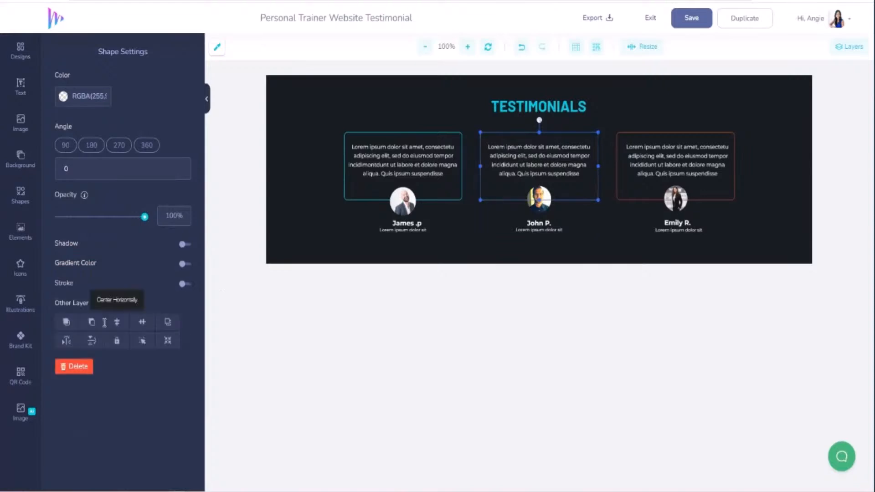
pyautogui.click(184, 284)
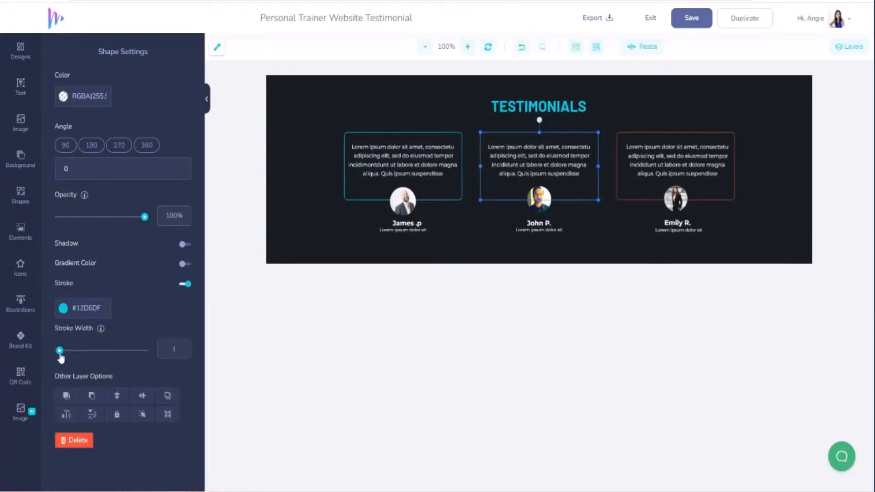
pyautogui.moveTo(61, 353); pyautogui.dragTo(61, 351)
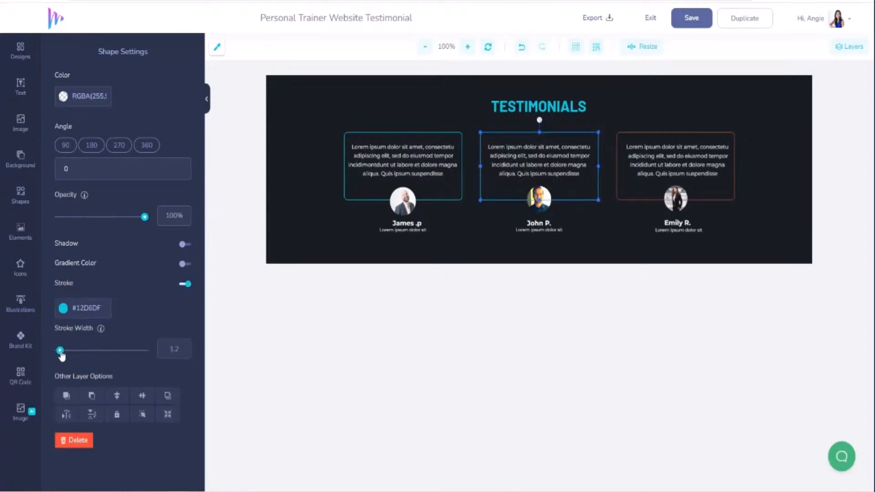
# - Ungroup the third testimonial card and enable a #12D6DF stroke on its box
pyautogui.click(637, 131)
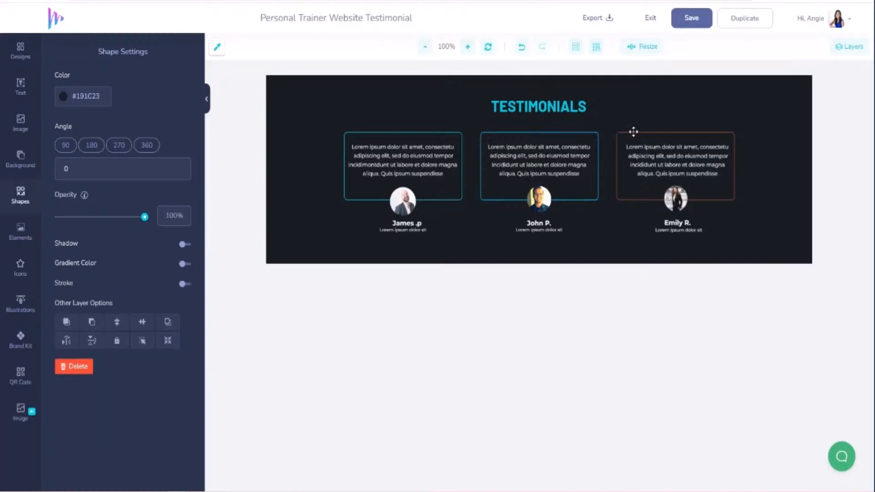
pyautogui.click(634, 131)
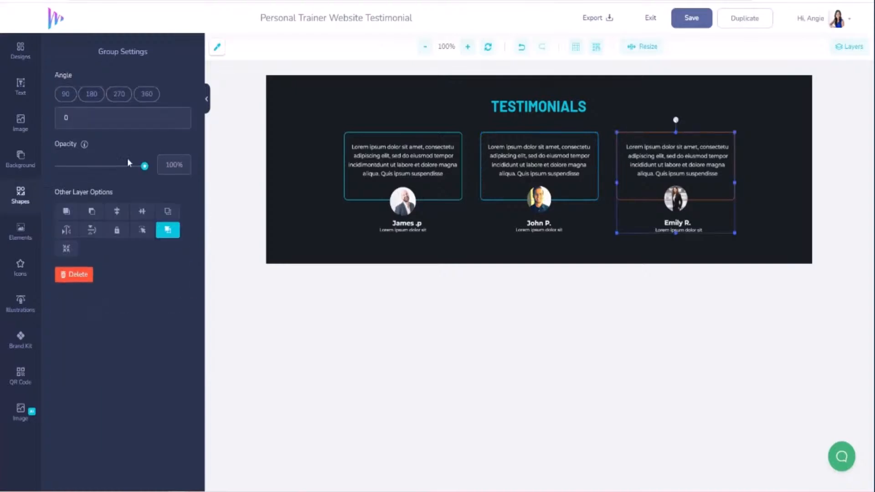
pyautogui.rightClick(618, 227)
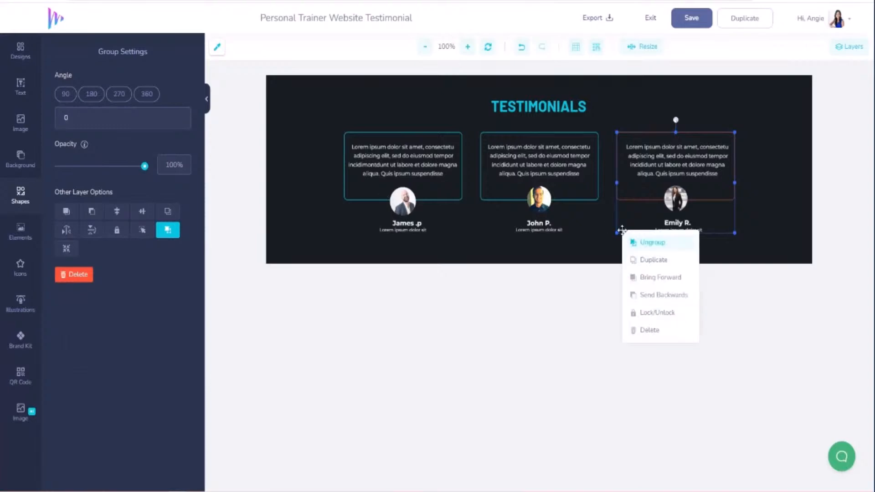
pyautogui.click(620, 197)
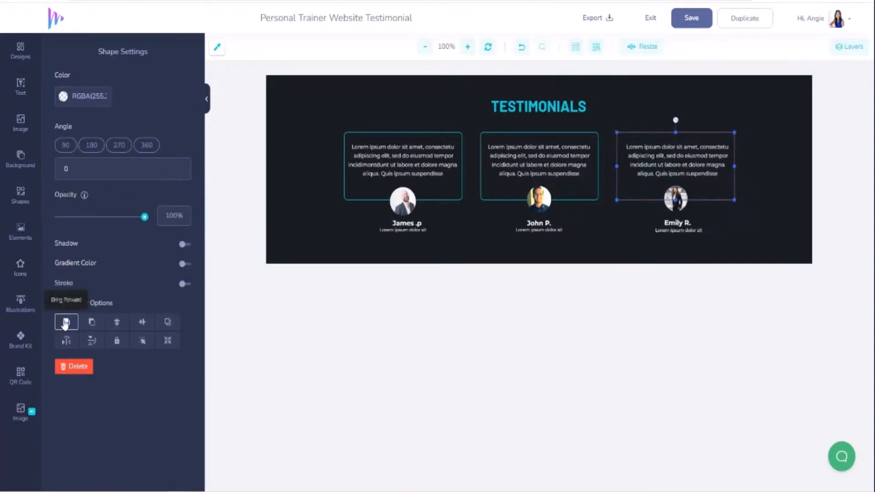
pyautogui.click(65, 322)
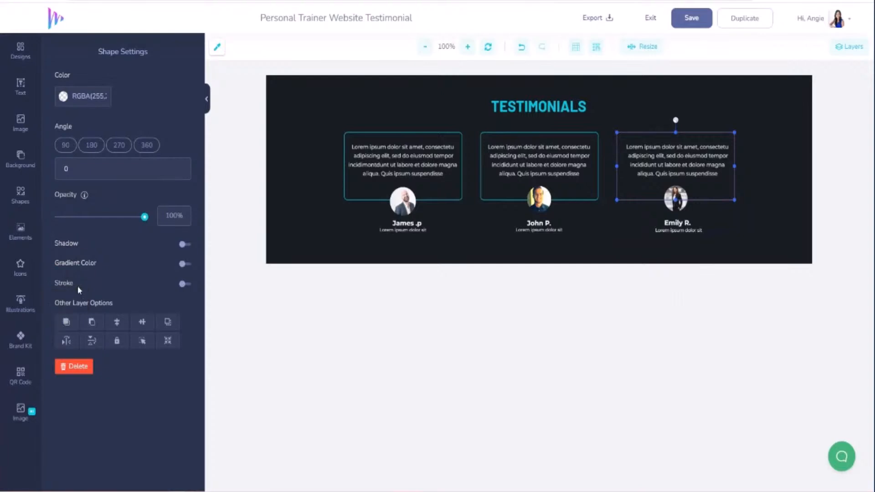
pyautogui.click(185, 284)
pyautogui.click(64, 309)
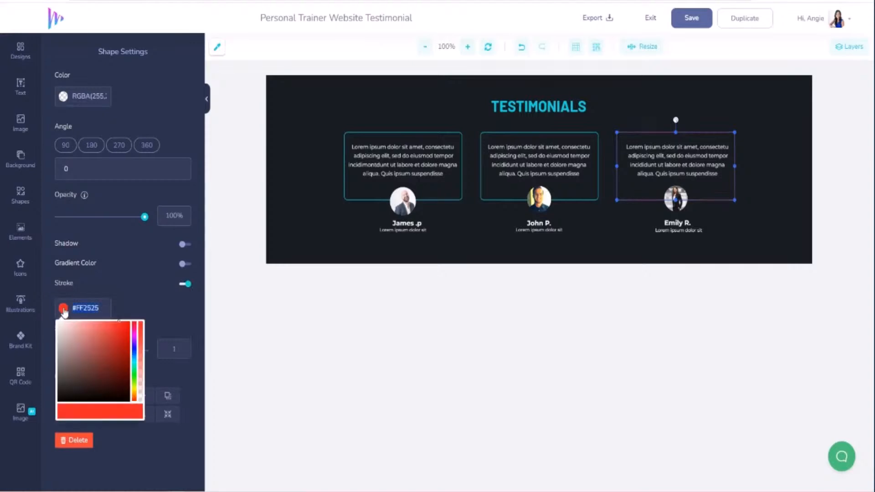
pyautogui.write('#12D6DF')
# - Try to turn off the gradient fill on the third testimonial box, and undo the recent changes to the cards
pyautogui.click(114, 269)
pyautogui.click(115, 271)
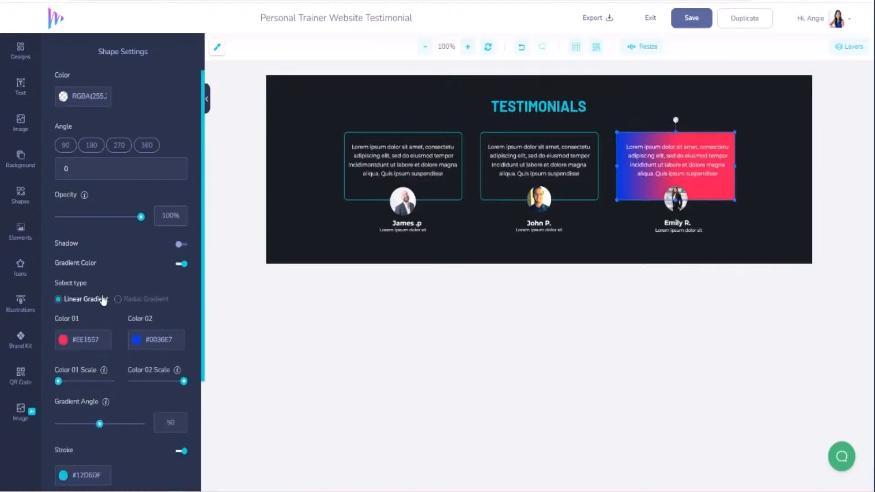
pyautogui.click(182, 267)
pyautogui.click(182, 268)
pyautogui.click(182, 269)
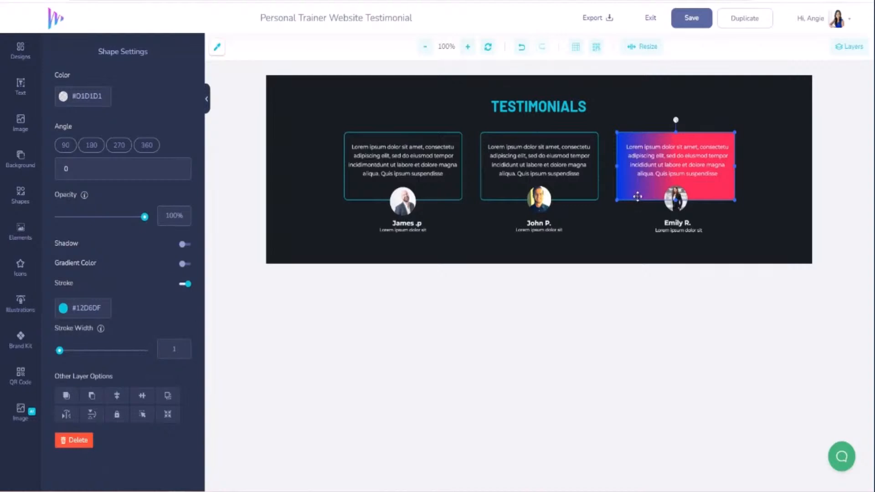
pyautogui.click(184, 265)
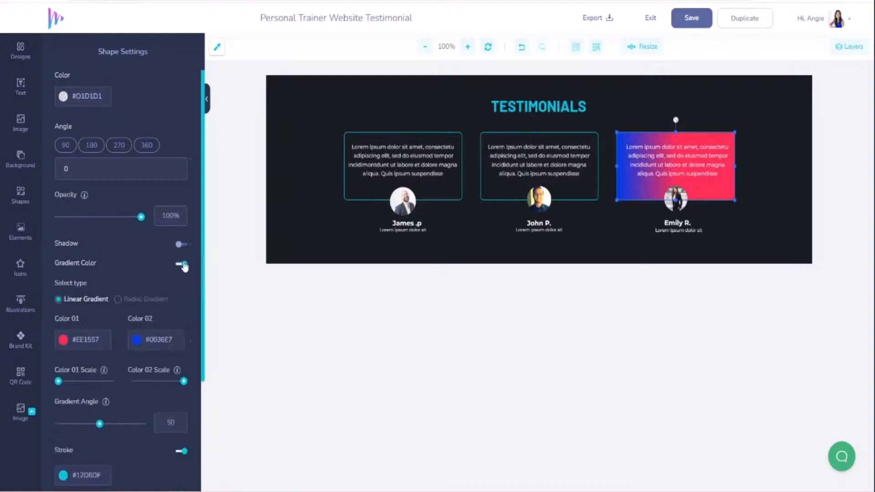
pyautogui.click(184, 264)
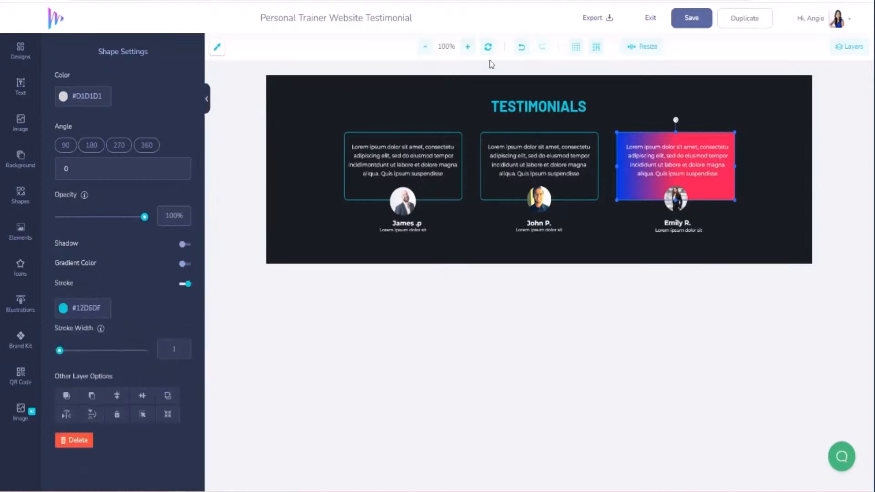
pyautogui.click(520, 47)
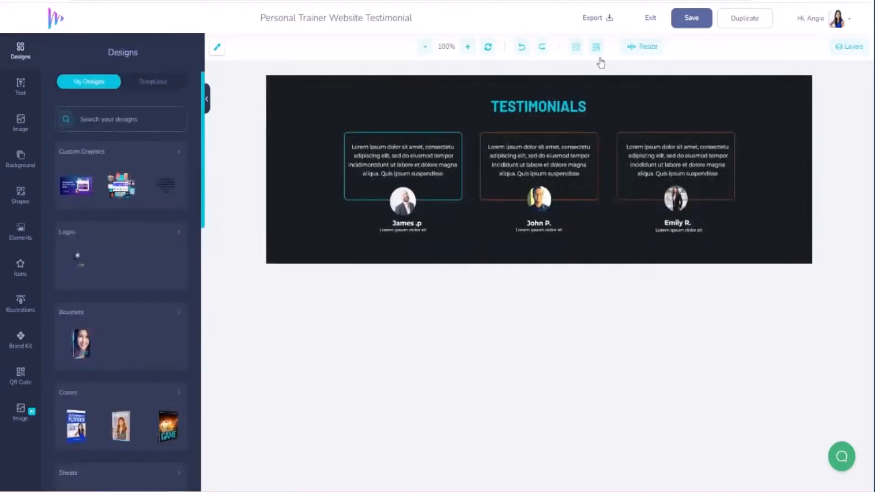
# - Enable the second testimonial box's stroke again, using color #12D6DF and a width of about 1.8
pyautogui.click(550, 133)
pyautogui.click(550, 132)
pyautogui.click(183, 284)
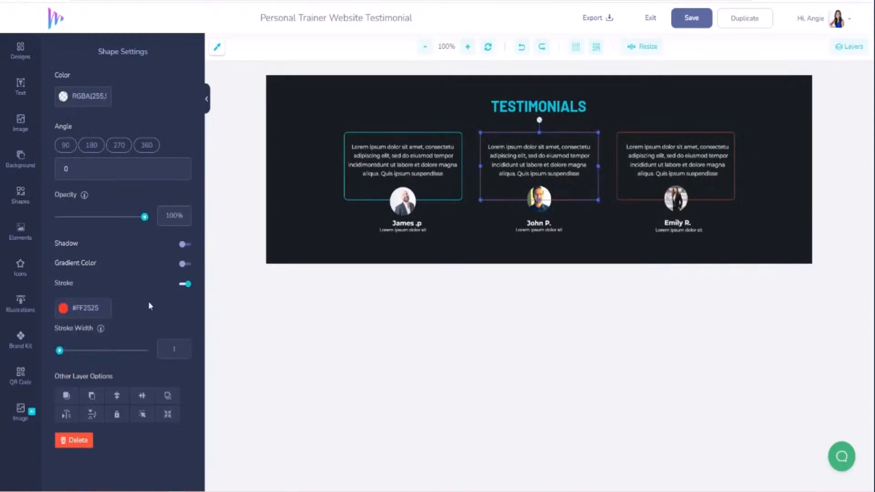
pyautogui.click(97, 310)
pyautogui.hotkey('ctrl', 'a')
pyautogui.write('#12D6DF')
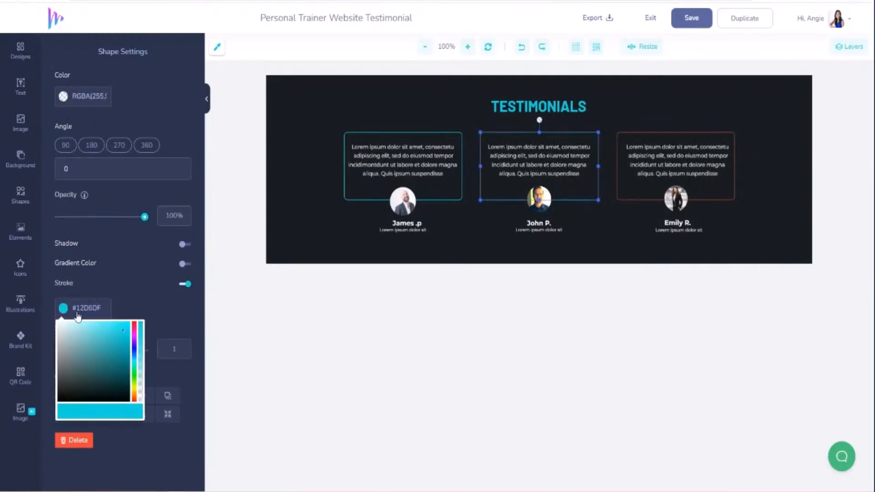
pyautogui.click(107, 294)
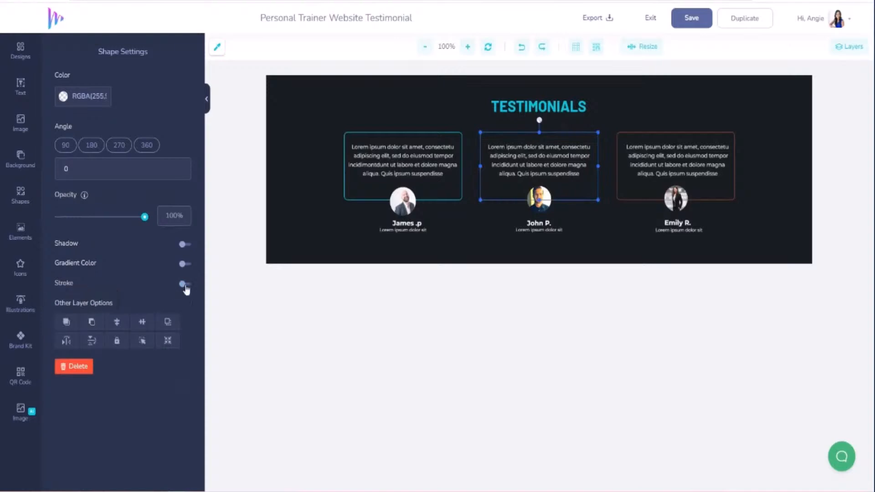
pyautogui.click(61, 351)
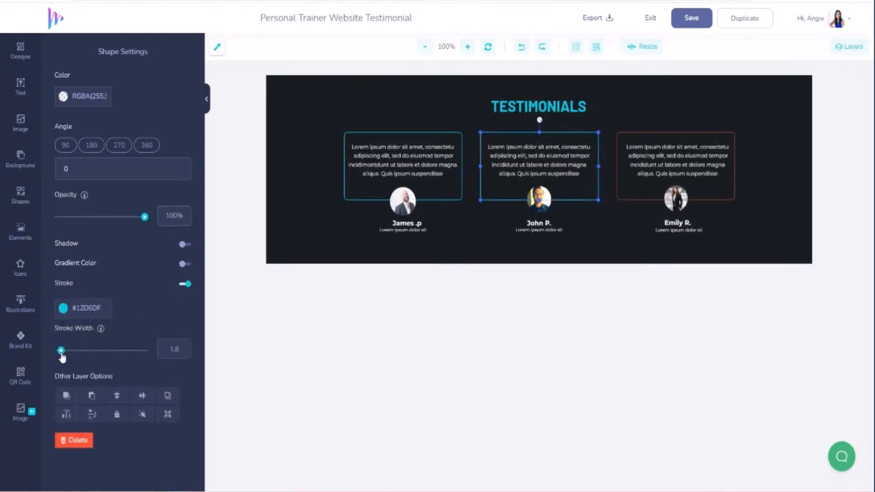
pyautogui.moveTo(61, 351); pyautogui.dragTo(60, 351)
# - Ungroup the third testimonial card and select its box
pyautogui.click(660, 132)
pyautogui.click(661, 133)
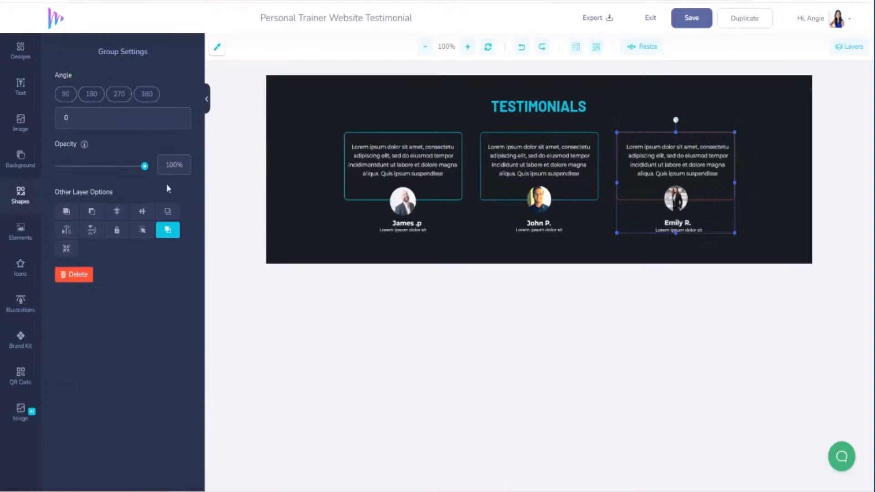
pyautogui.rightClick(639, 229)
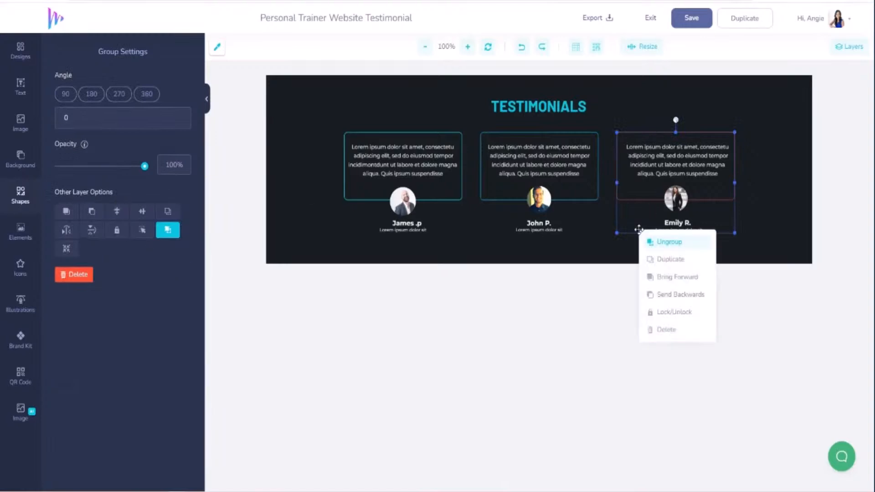
pyautogui.click(635, 200)
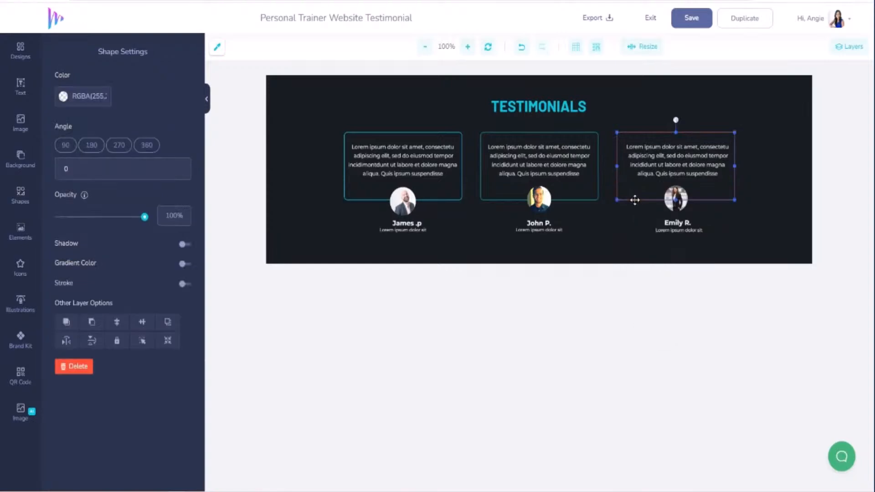
# - Enable the stroke on the third testimonial box with color #12D6DF and a width of about 2.6, and deselect the box
pyautogui.click(185, 284)
pyautogui.click(98, 309)
pyautogui.moveTo(101, 309); pyautogui.dragTo(66, 309)
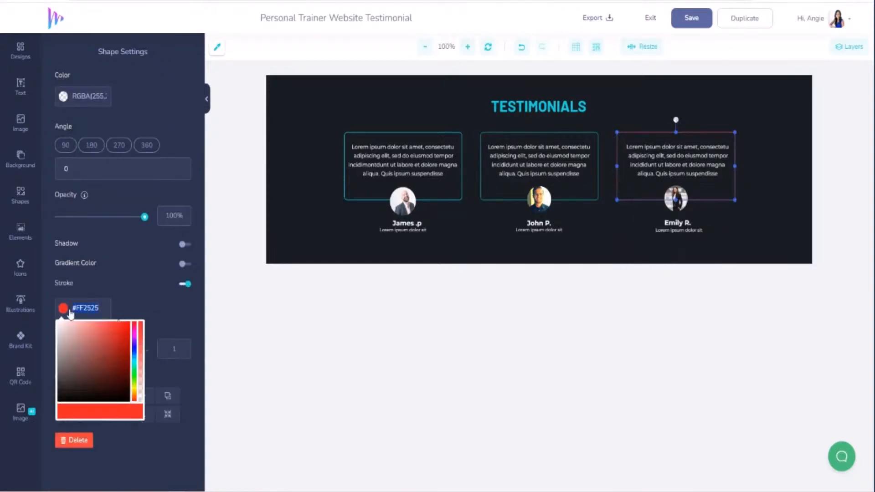
pyautogui.write('#12D6DF')
pyautogui.click(140, 288)
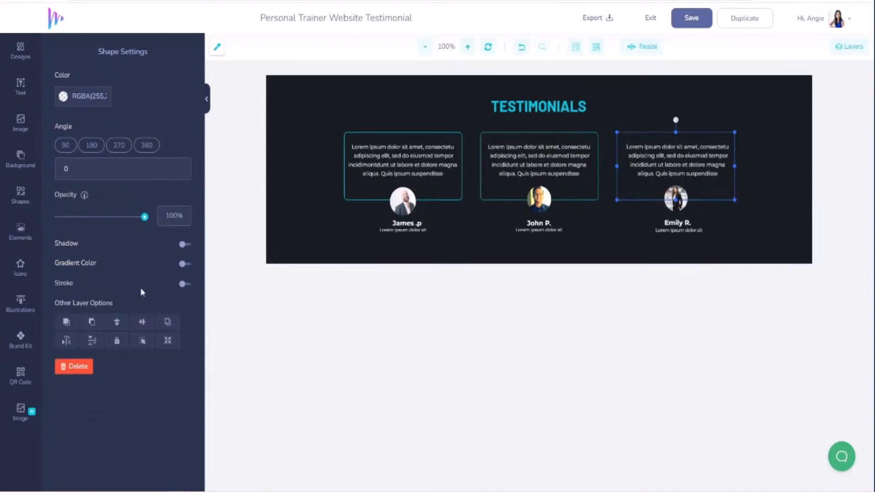
pyautogui.click(185, 284)
pyautogui.moveTo(64, 350); pyautogui.dragTo(63, 352)
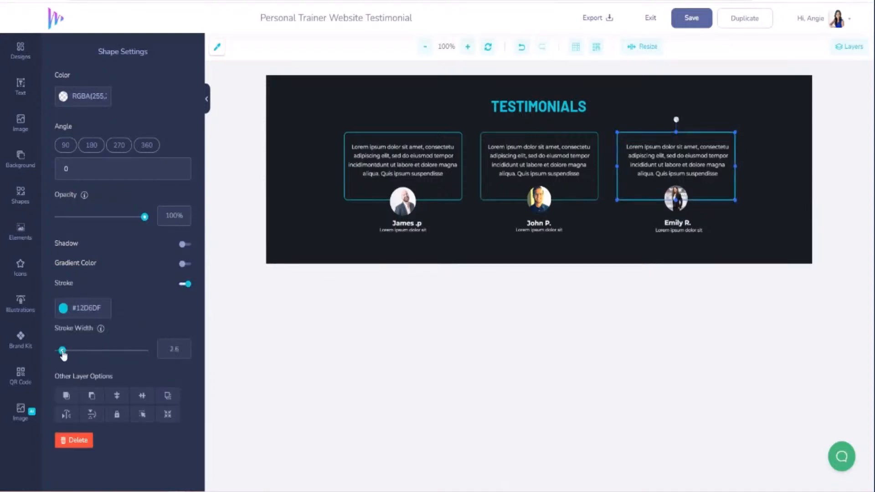
pyautogui.click(349, 258)
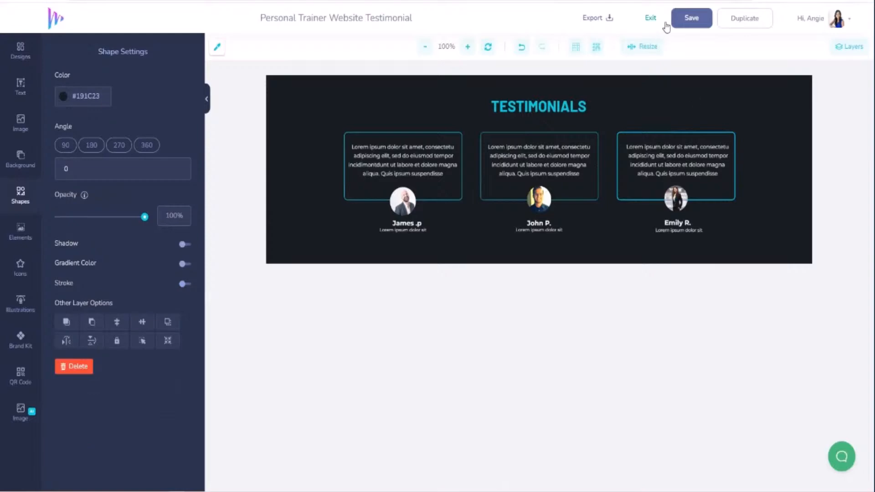
# - Save and exit the testimonial design, and open the "Demo - ClickPages 1" page for editing
pyautogui.click(689, 21)
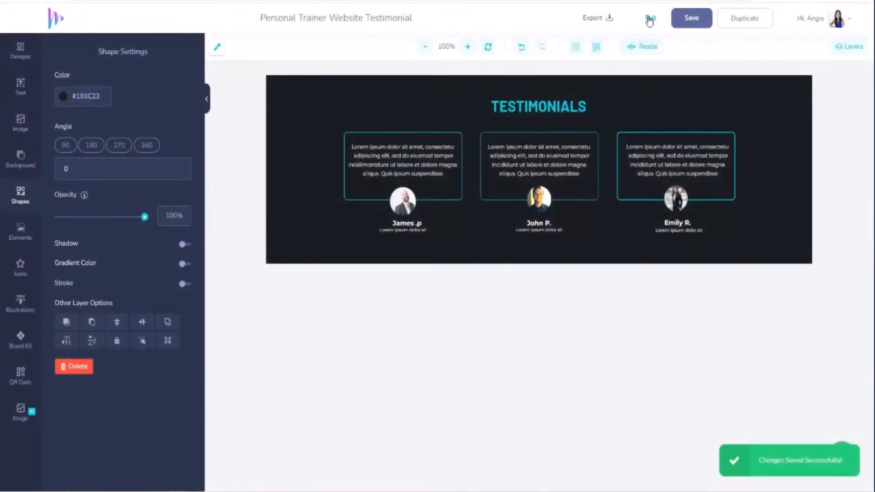
pyautogui.click(650, 20)
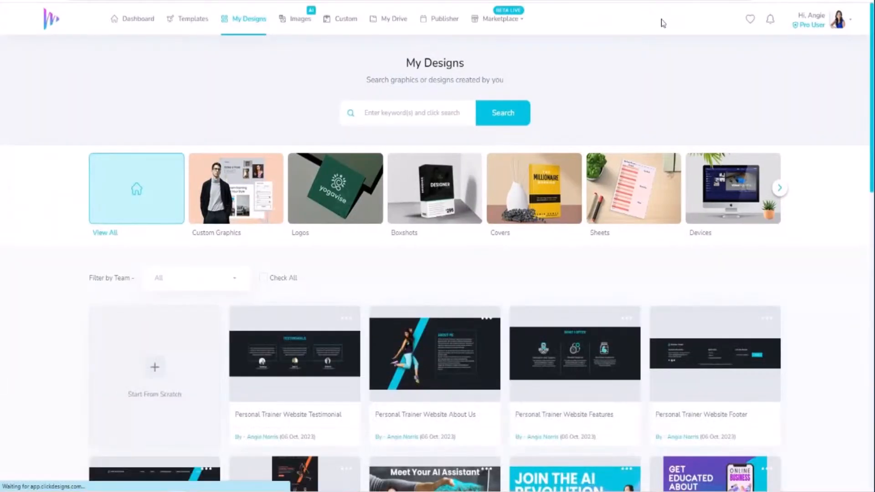
pyautogui.scroll(-2, 484, 367)
pyautogui.scroll(-1, 484, 367)
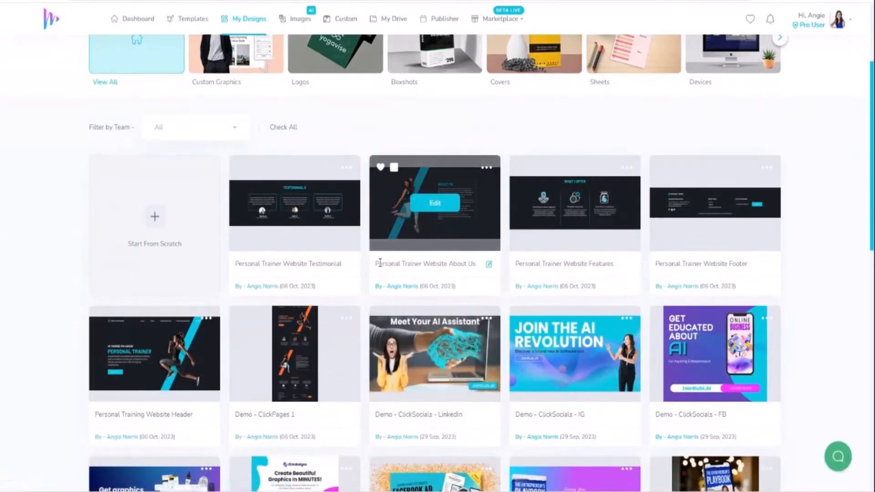
pyautogui.moveTo(303, 364)
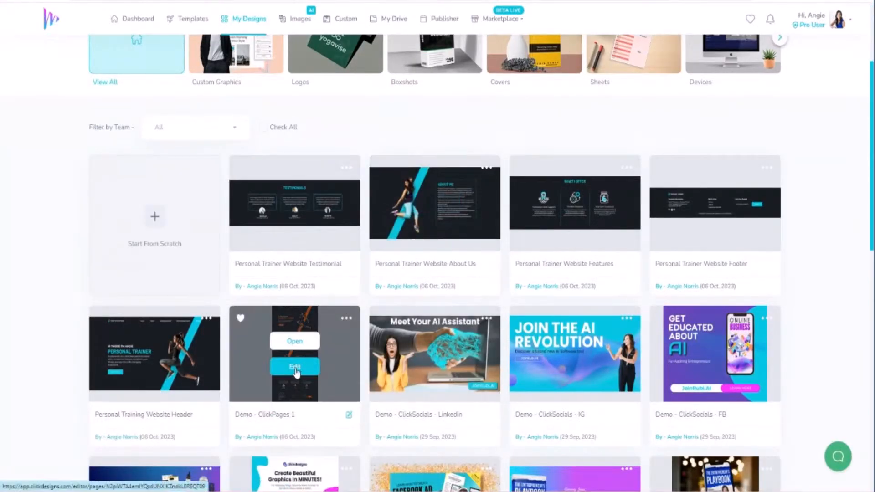
pyautogui.click(295, 370)
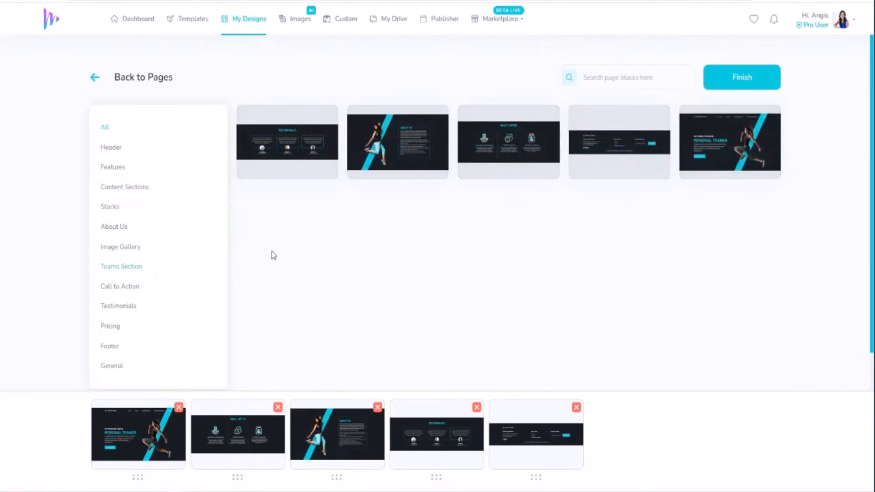
# - Finish the page with its updated section blocks and locate "Demo - ClickPages 1" among the full pages
pyautogui.click(734, 82)
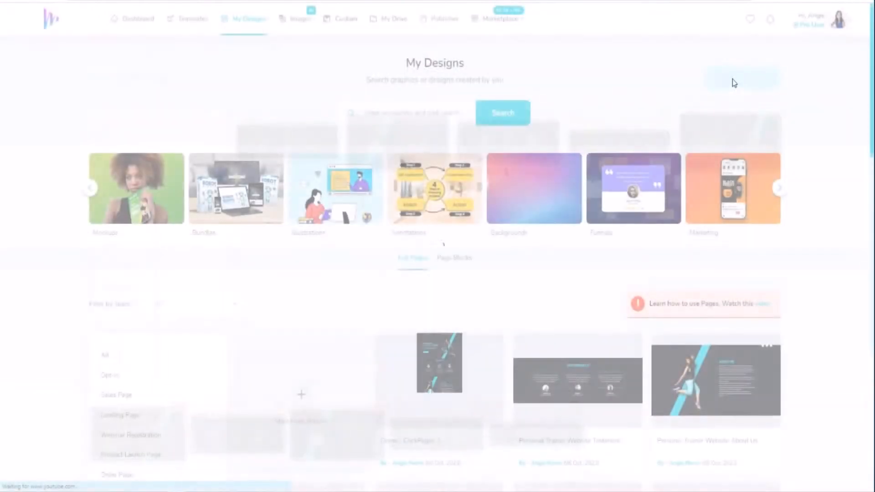
pyautogui.scroll(-1, 441, 411)
pyautogui.scroll(-3, 441, 411)
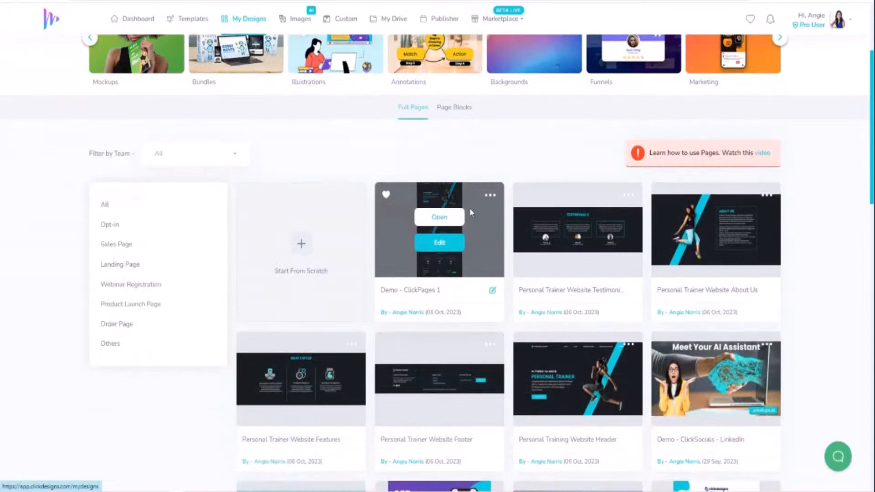
# - Open "Demo - ClickPages 1" to view its individual page blocks and return to the full pages list
pyautogui.click(440, 218)
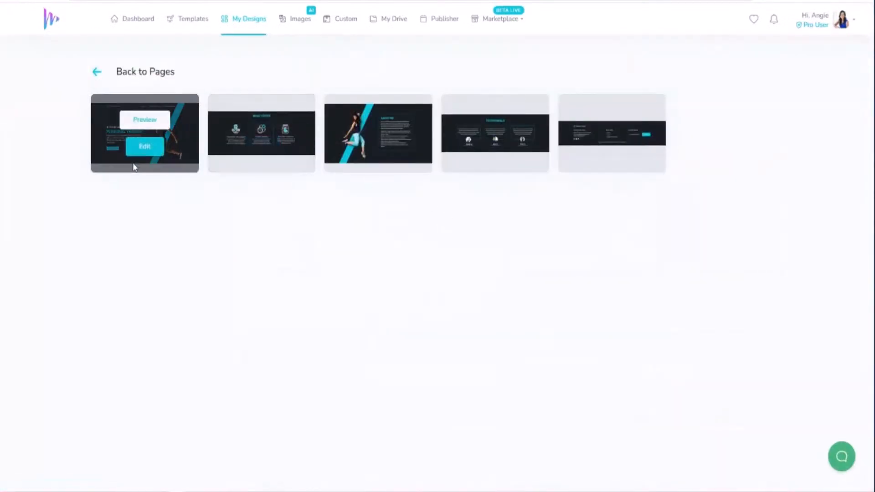
pyautogui.moveTo(128, 166)
pyautogui.click(97, 74)
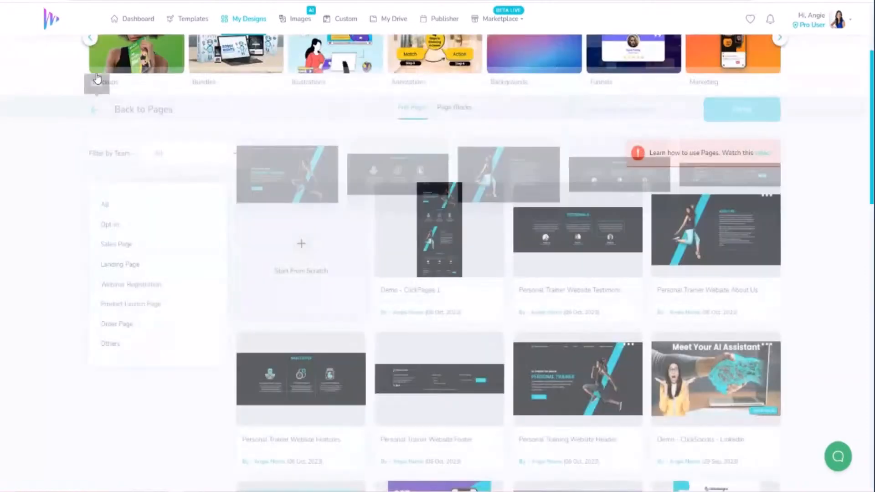
# - Preview the whole "Demo - ClickPages 1" page from its header to its footer and close the preview
pyautogui.click(490, 198)
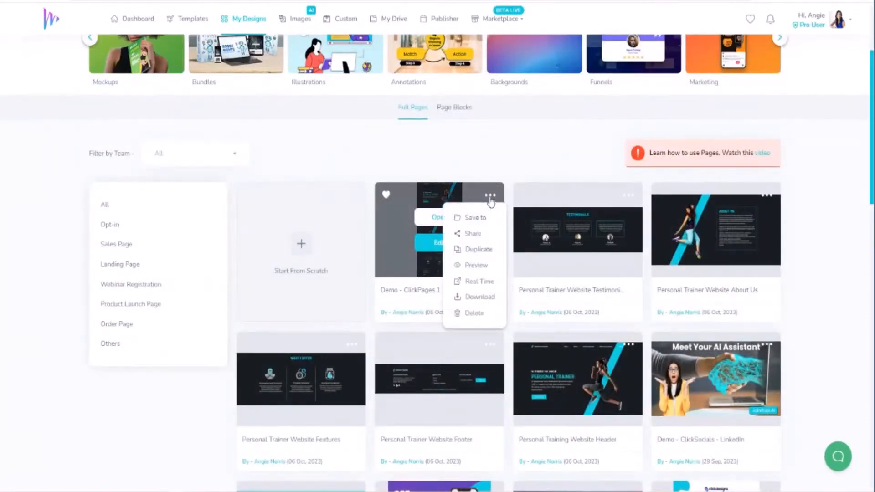
pyautogui.click(478, 265)
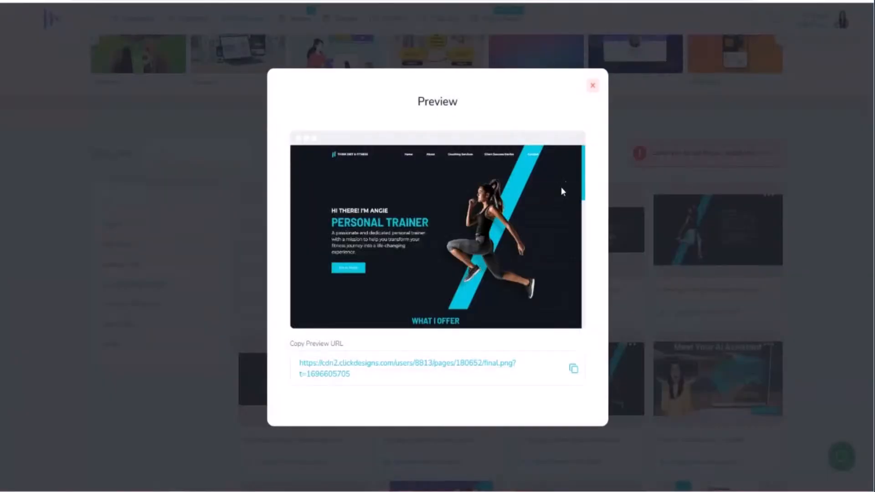
pyautogui.moveTo(584, 161)
pyautogui.mouseDown()
pyautogui.moveTo(596, 307)
pyautogui.moveTo(594, 155)
pyautogui.mouseUp()
pyautogui.scroll(-10, 416, 248)
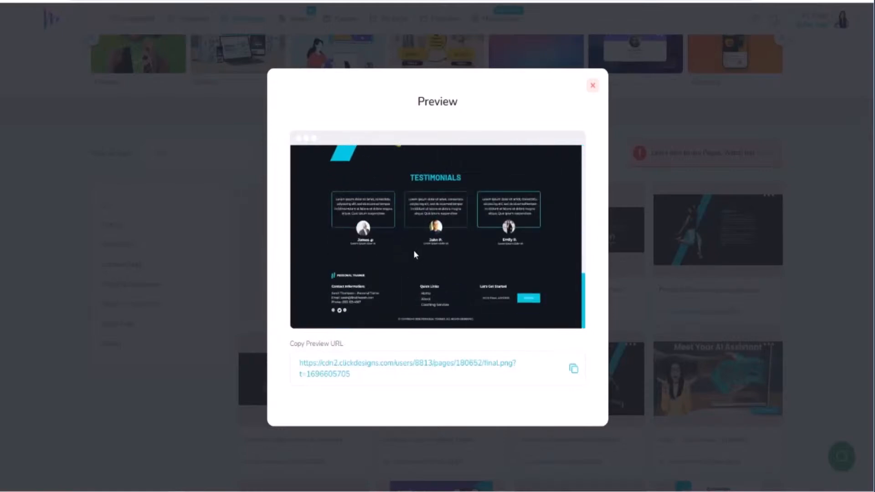
pyautogui.scroll(10, 412, 251)
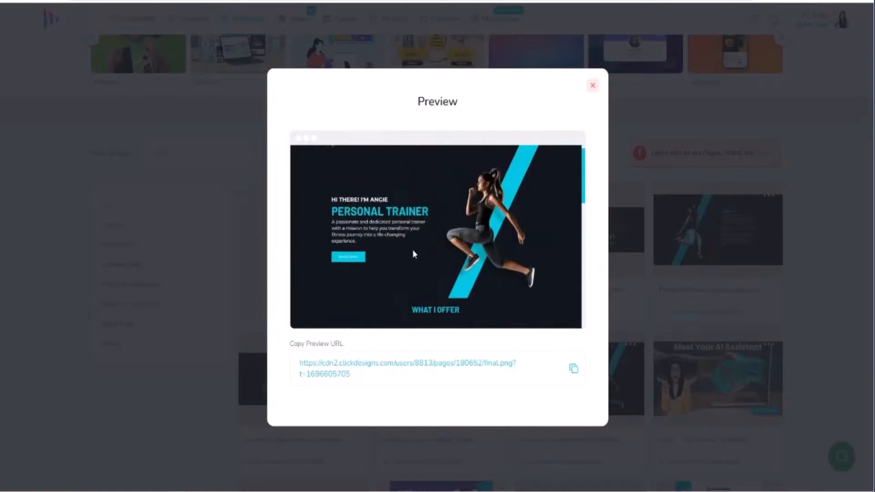
pyautogui.click(593, 87)
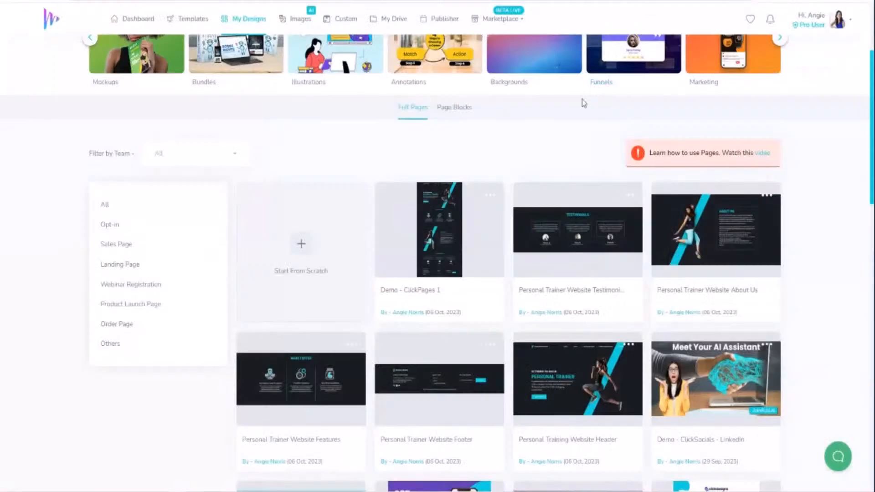
# - Download the page assets of "Demo - ClickPages 1" in PNG format
pyautogui.click(489, 196)
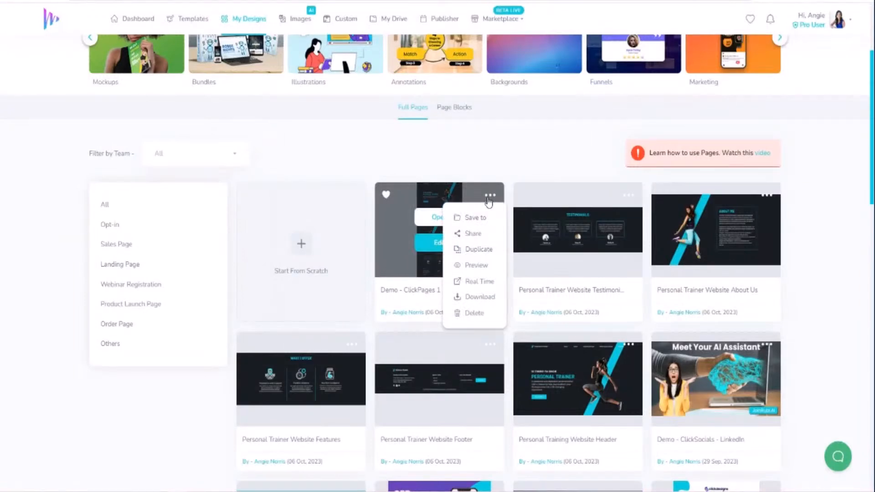
pyautogui.click(491, 166)
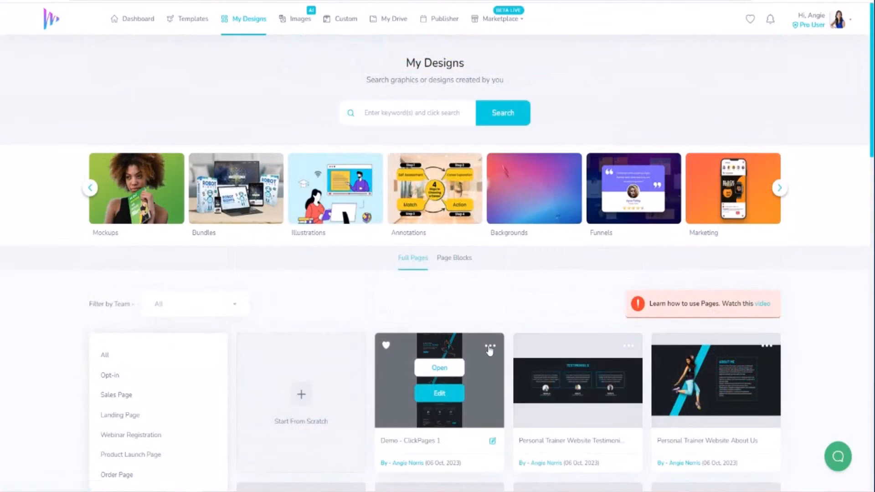
pyautogui.click(489, 347)
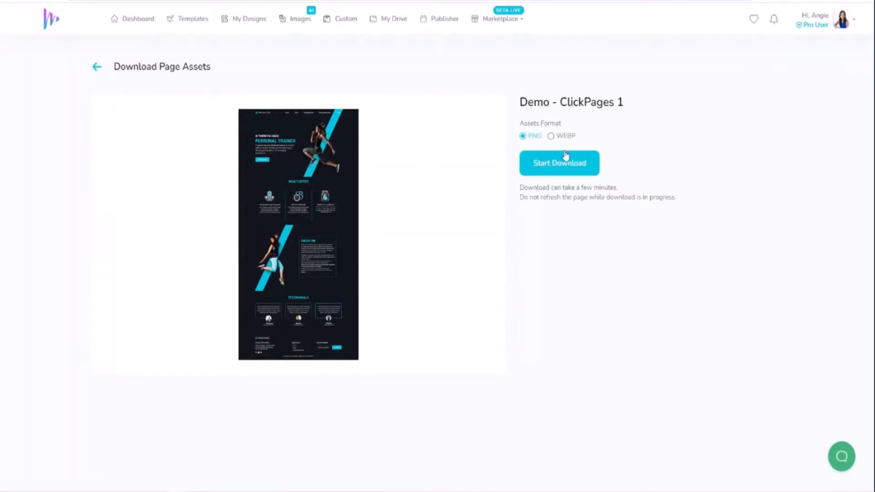
pyautogui.click(552, 136)
pyautogui.click(559, 168)
# - Switch to File Explorer, preview final.png in the downloaded "Demo - ClickPages 1" folder, and examine the header images inside the Page Block 1 folder
pyautogui.moveTo(0, 1); pyautogui.dragTo(487, 0)
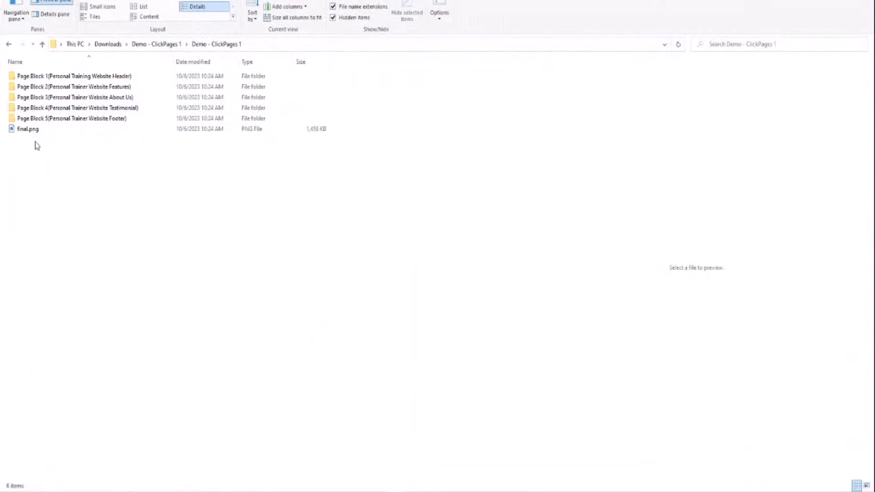
pyautogui.click(35, 131)
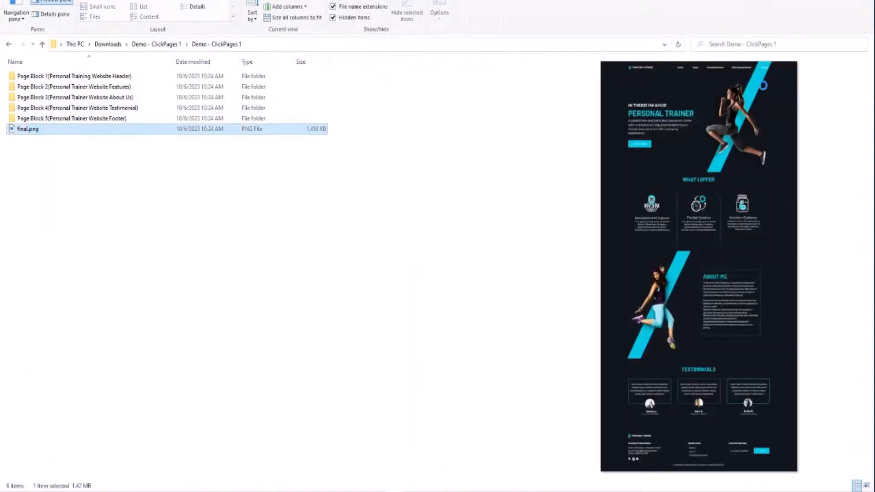
pyautogui.doubleClick(60, 79)
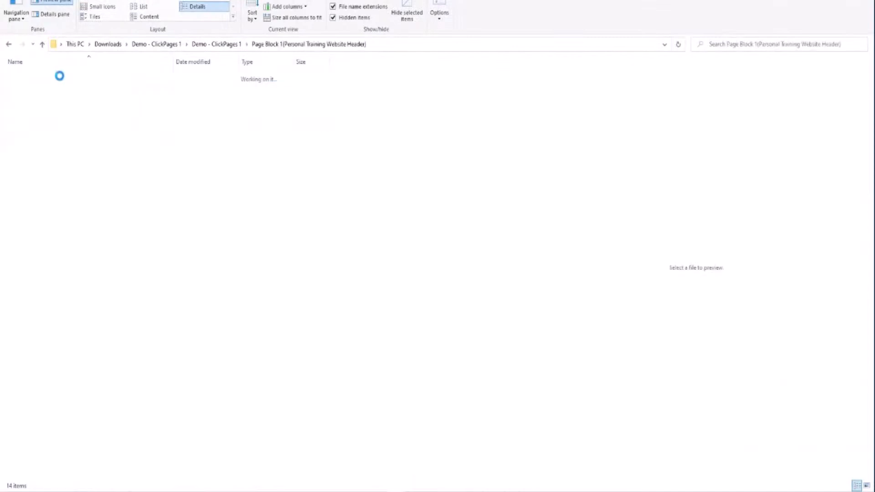
pyautogui.click(143, 94)
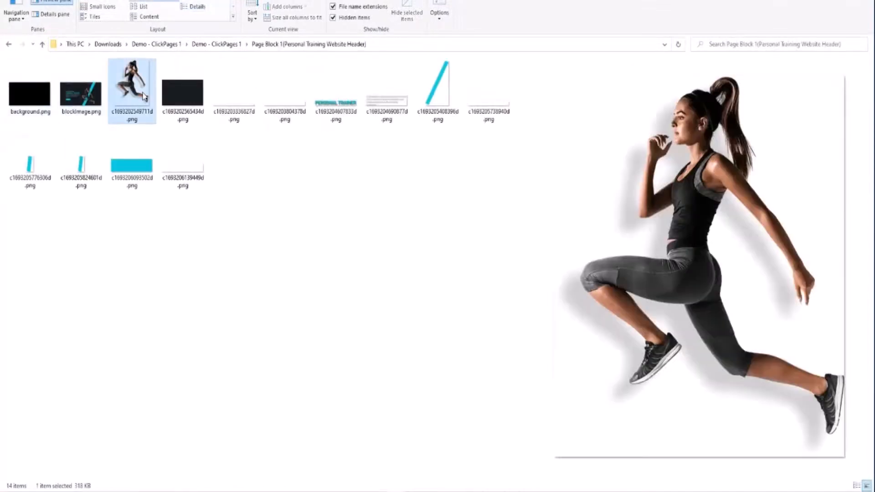
pyautogui.click(173, 94)
pyautogui.click(348, 111)
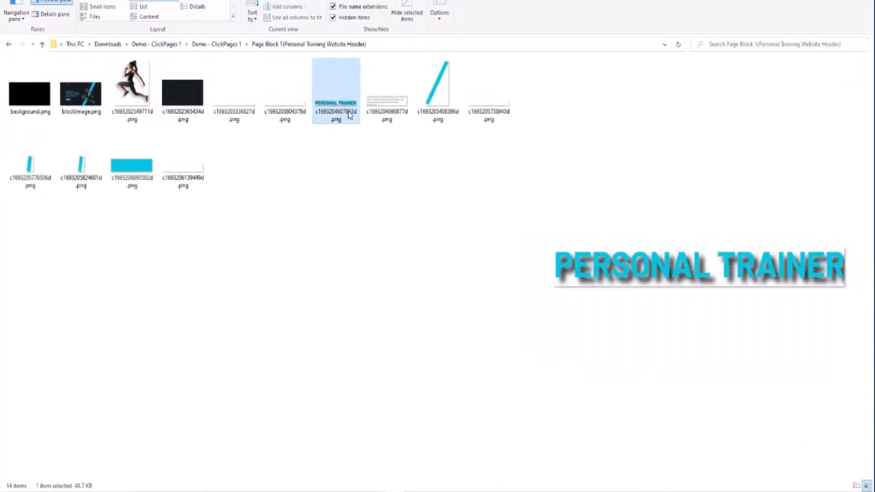
pyautogui.click(379, 112)
pyautogui.click(427, 105)
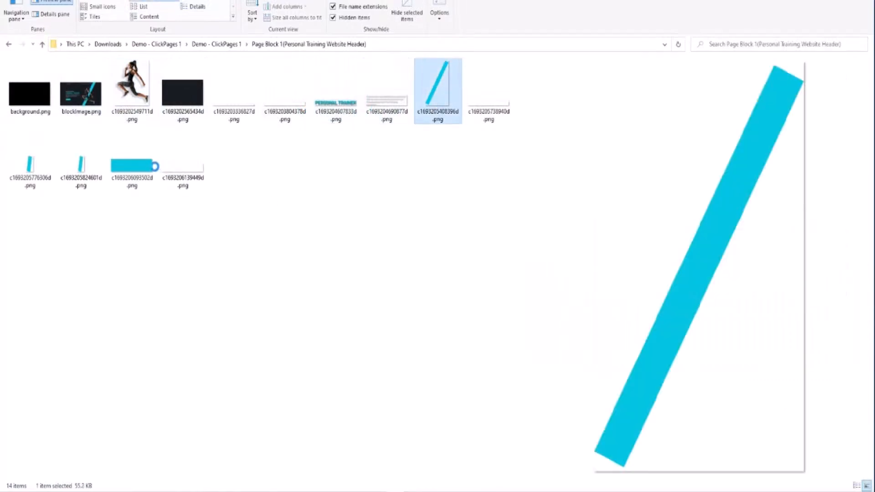
pyautogui.click(142, 162)
pyautogui.click(86, 167)
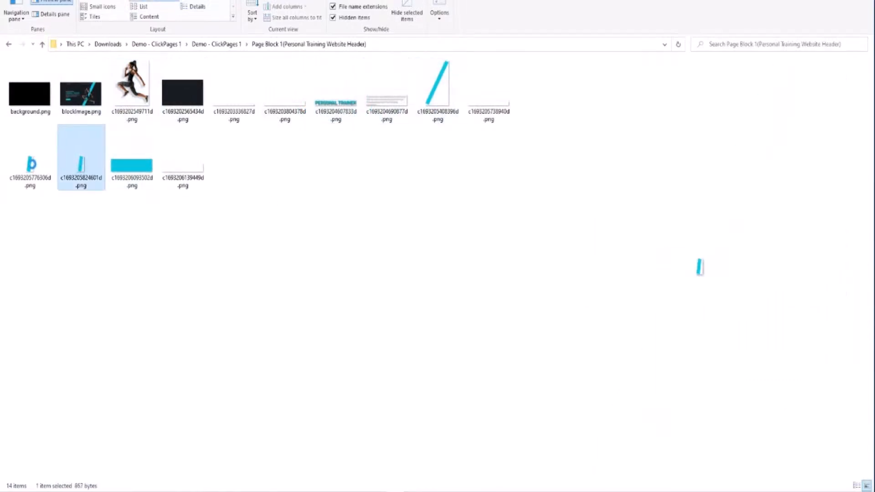
pyautogui.click(31, 163)
pyautogui.click(32, 116)
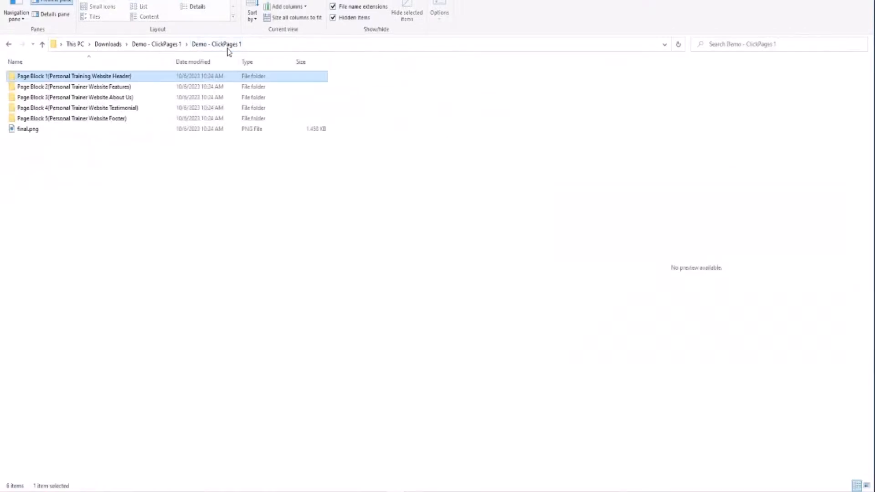
# - Examine the separate image assets in the Page Block 2 (Personal Trainer Website Features) folder and return to the parent folder
pyautogui.click(85, 88)
pyautogui.doubleClick(85, 88)
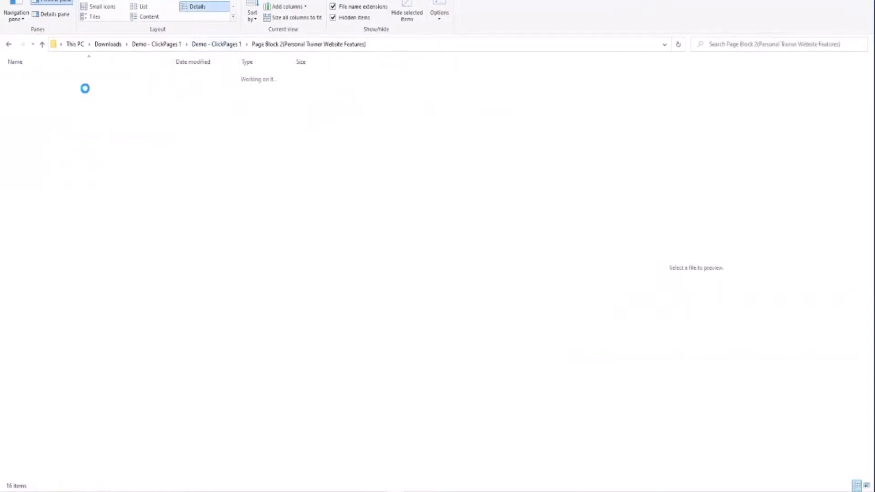
pyautogui.click(126, 153)
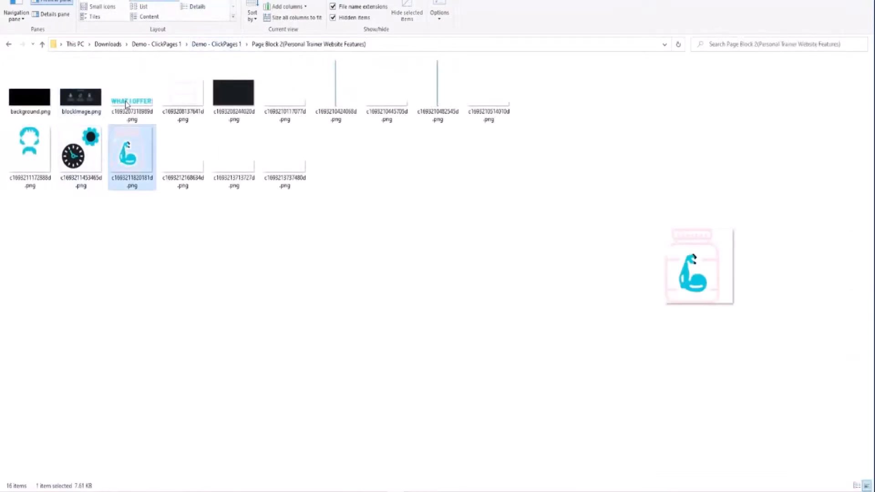
pyautogui.click(128, 105)
pyautogui.click(78, 153)
pyautogui.click(37, 157)
pyautogui.click(173, 142)
pyautogui.click(176, 96)
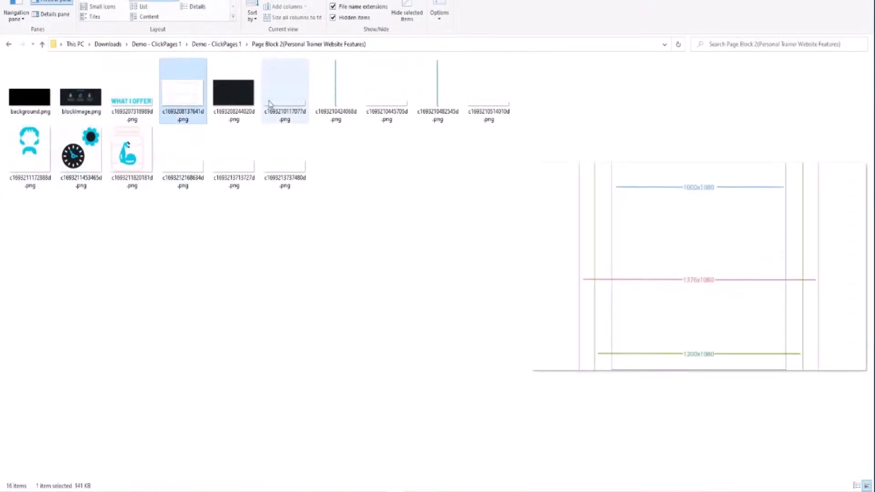
pyautogui.click(134, 103)
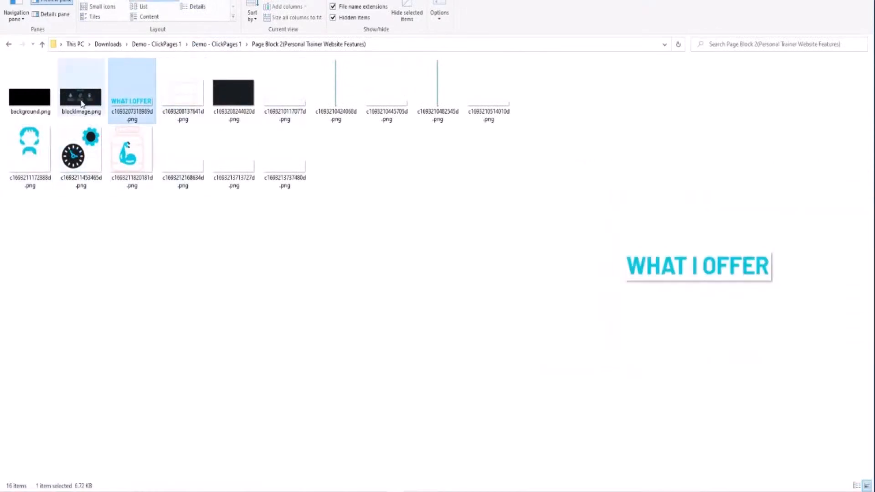
pyautogui.click(219, 44)
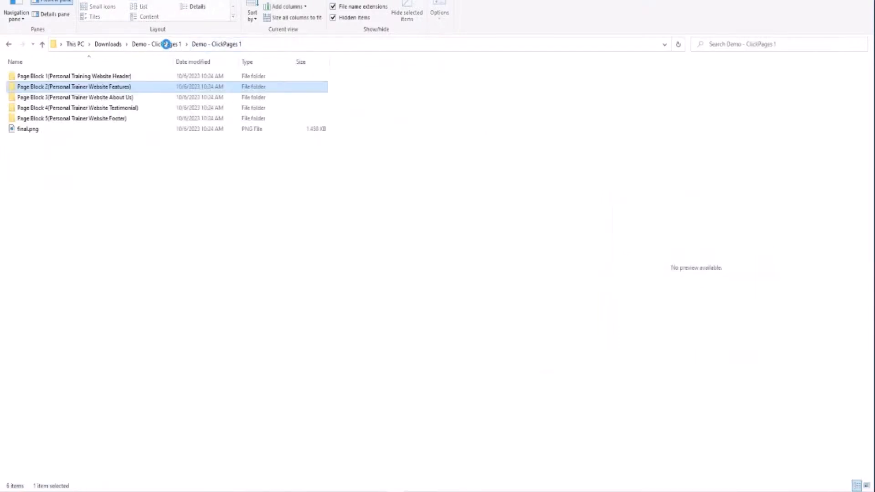
# - Examine the separate image assets and blockImage.png in the Page Block 3 (Personal Trainer Website About Us) folder
pyautogui.doubleClick(104, 98)
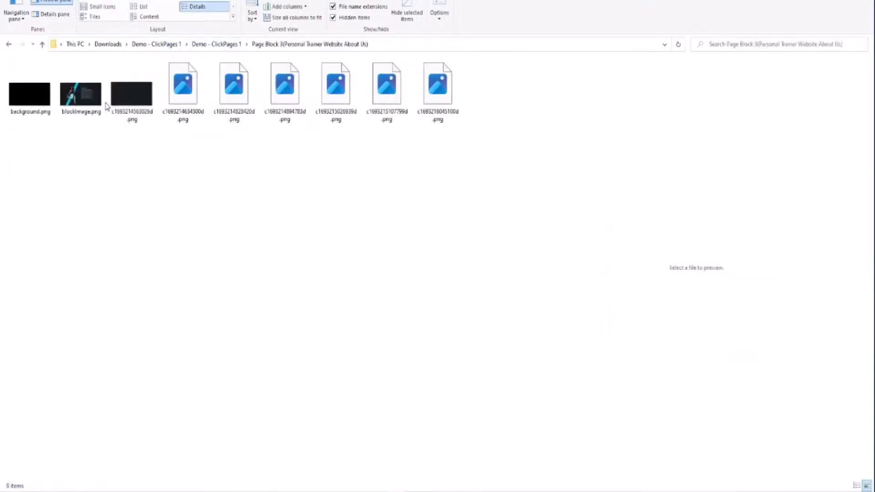
pyautogui.click(226, 82)
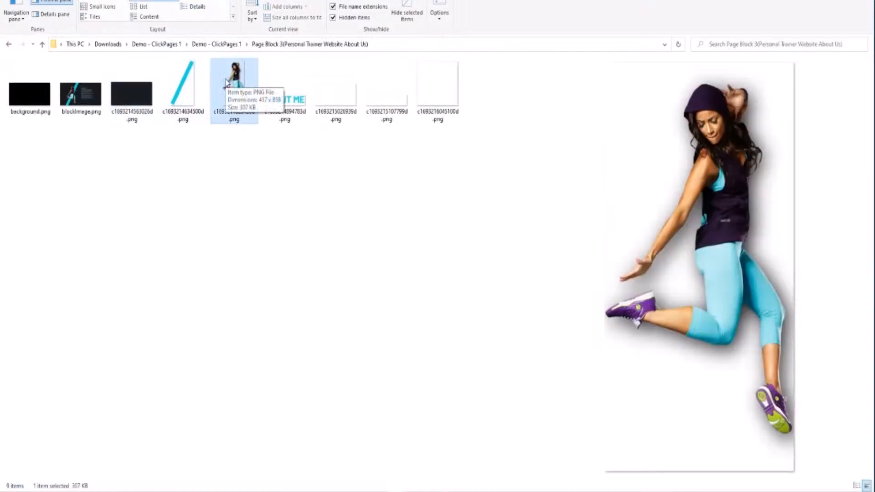
pyautogui.click(286, 106)
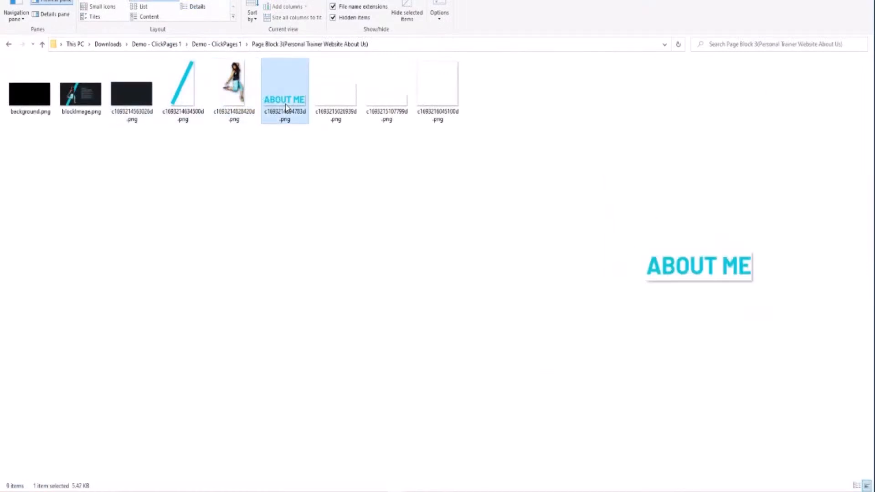
pyautogui.click(342, 108)
pyautogui.click(385, 107)
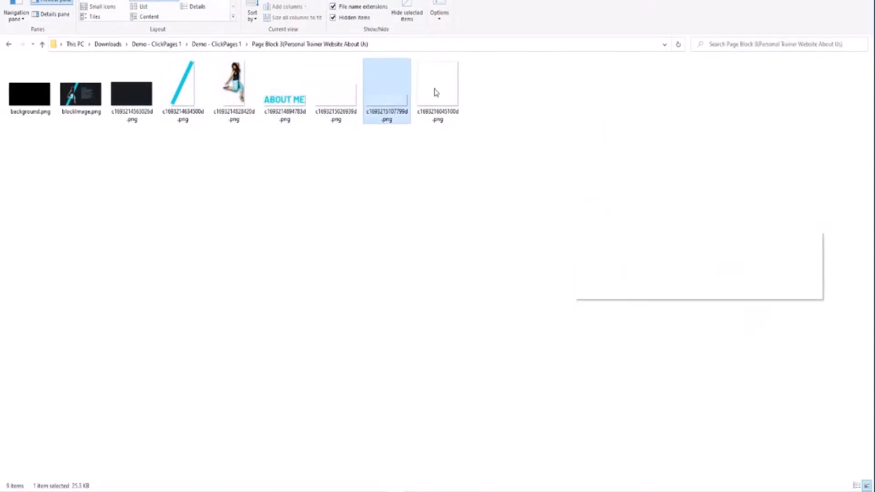
pyautogui.click(440, 90)
pyautogui.click(336, 98)
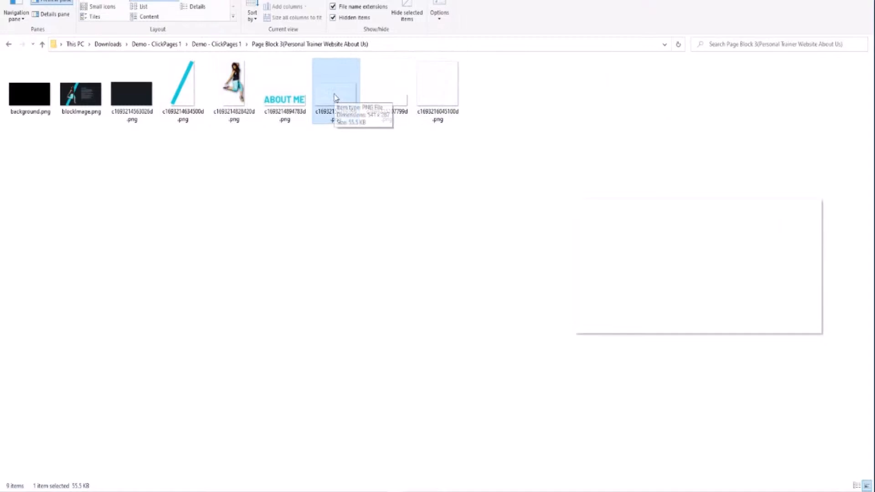
pyautogui.click(98, 91)
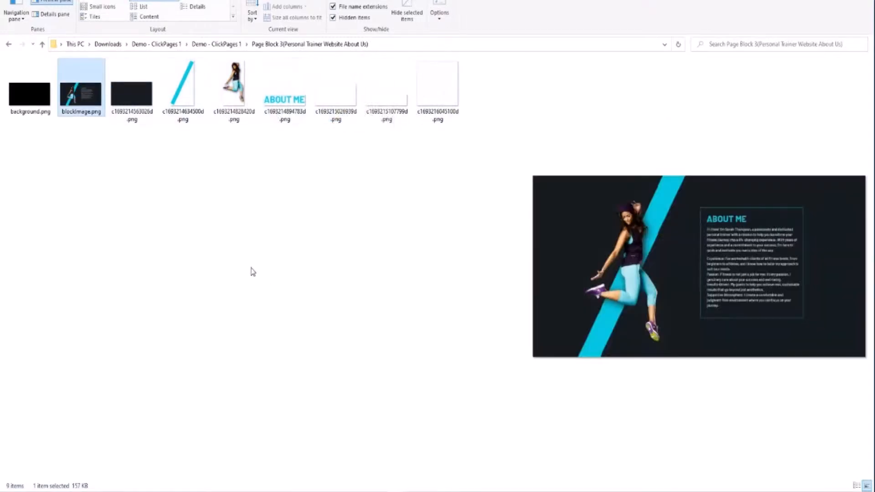
# - Switch back to ClickDesigns in Chrome, return to the saved designs, and open "Personal Trainer Website About Us" for editing
pyautogui.click(193, 491)
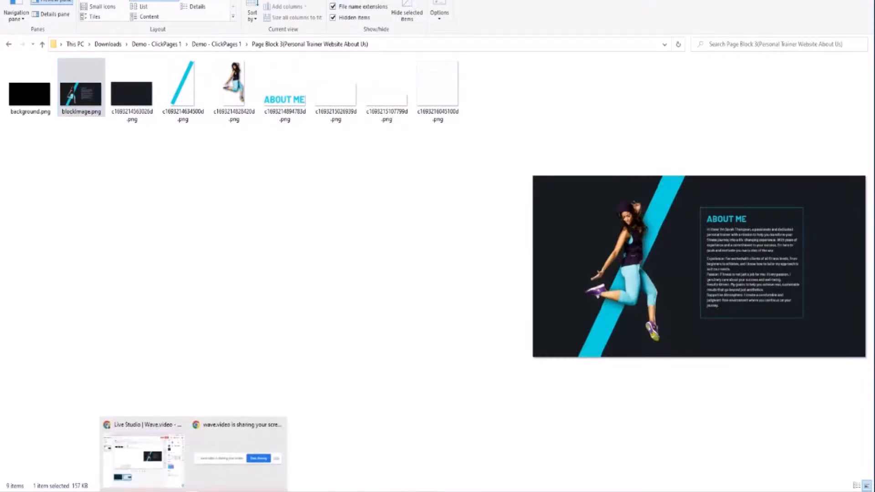
pyautogui.click(144, 455)
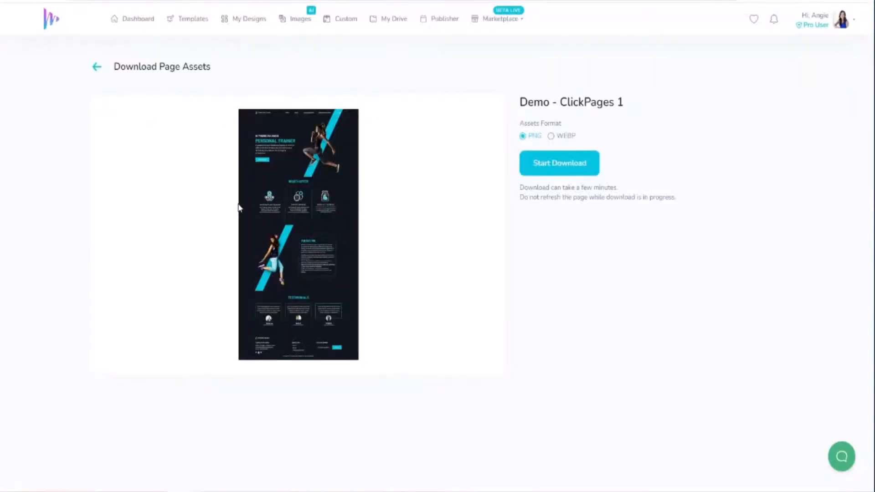
pyautogui.click(96, 68)
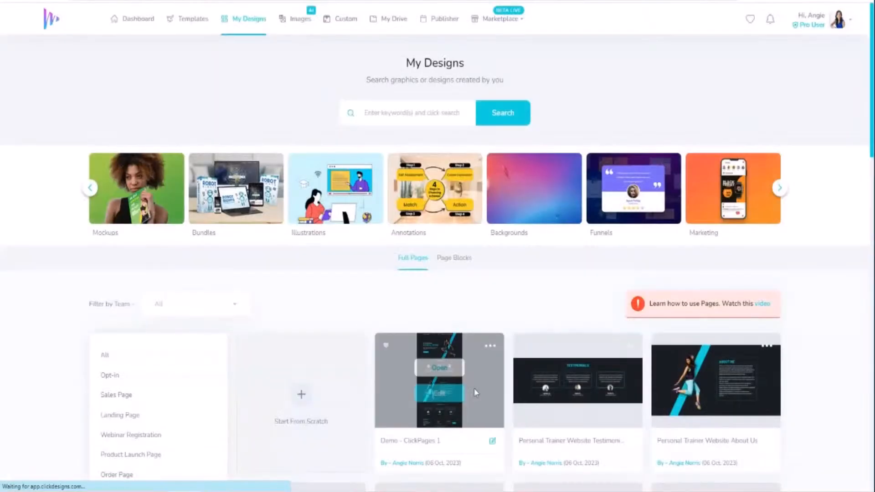
pyautogui.moveTo(577, 394)
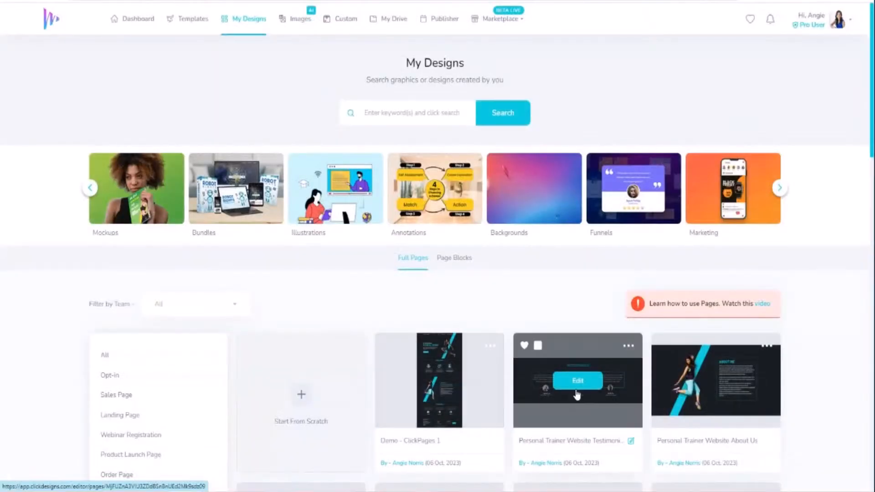
pyautogui.scroll(-2, 576, 394)
pyautogui.moveTo(717, 312)
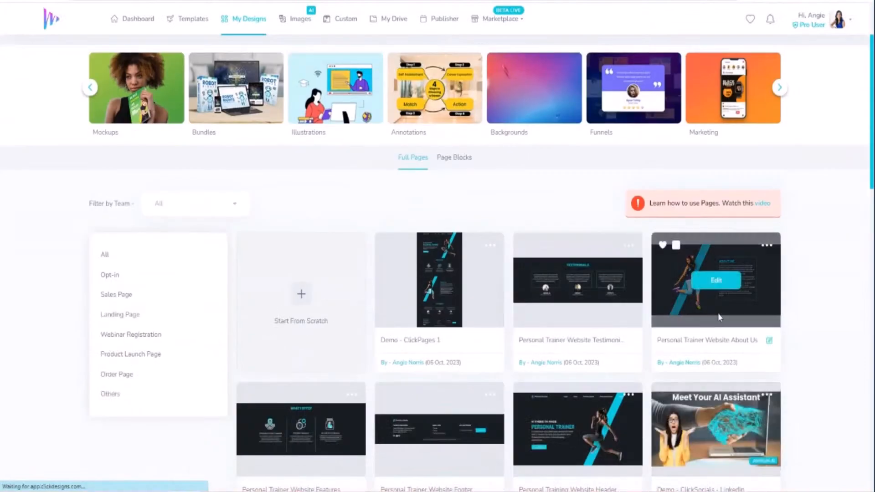
pyautogui.click(718, 284)
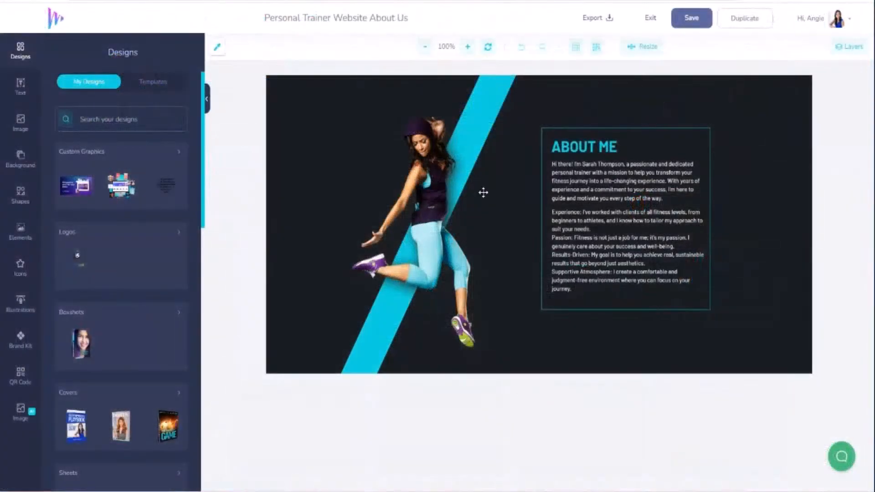
# - Select the text of the introductory paragraph beneath the ABOUT ME heading
pyautogui.click(600, 180)
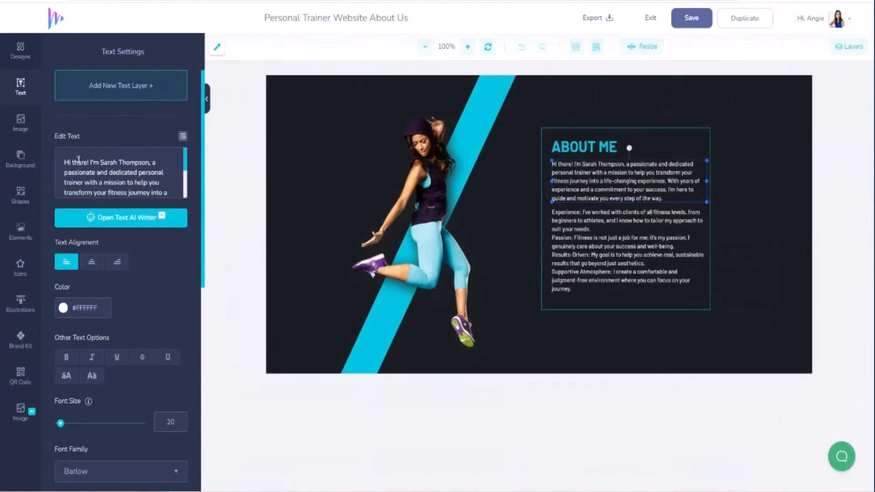
pyautogui.moveTo(65, 161); pyautogui.dragTo(195, 227)
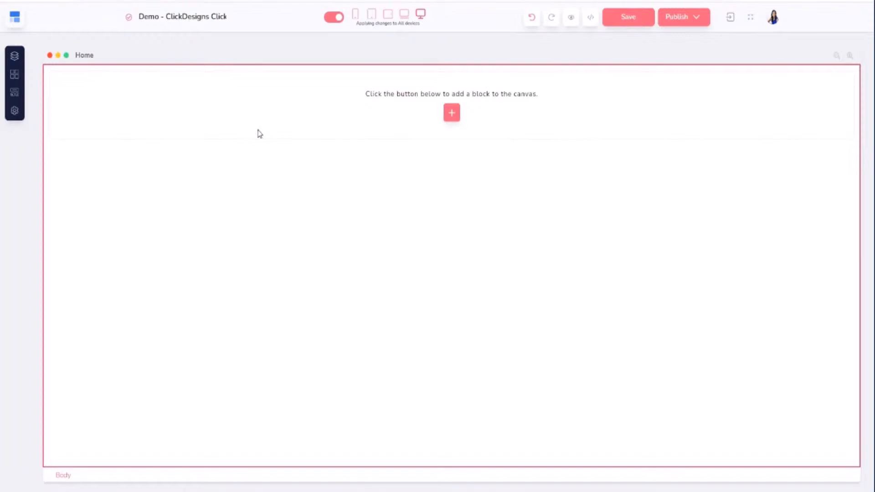
# - Add the Designer header block "I Help Businesses Scale To 6 Figures In Less Than 90 Days" to the empty page
pyautogui.click(455, 117)
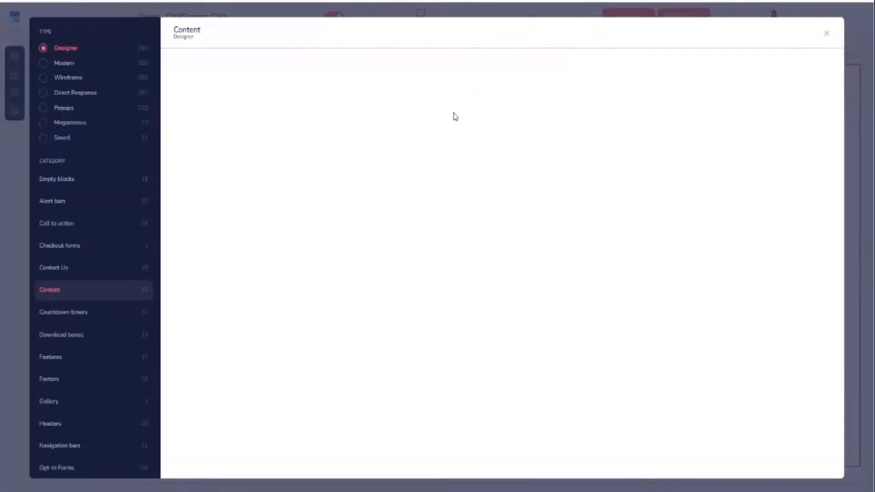
pyautogui.click(51, 423)
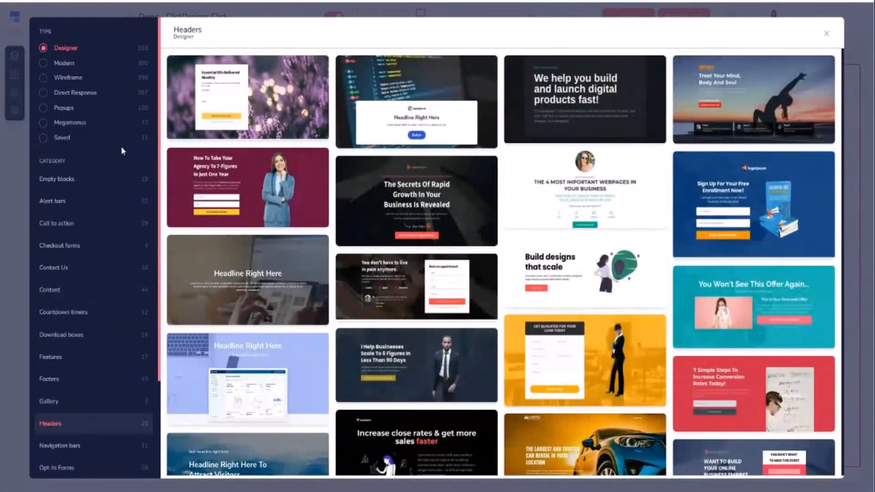
pyautogui.click(413, 366)
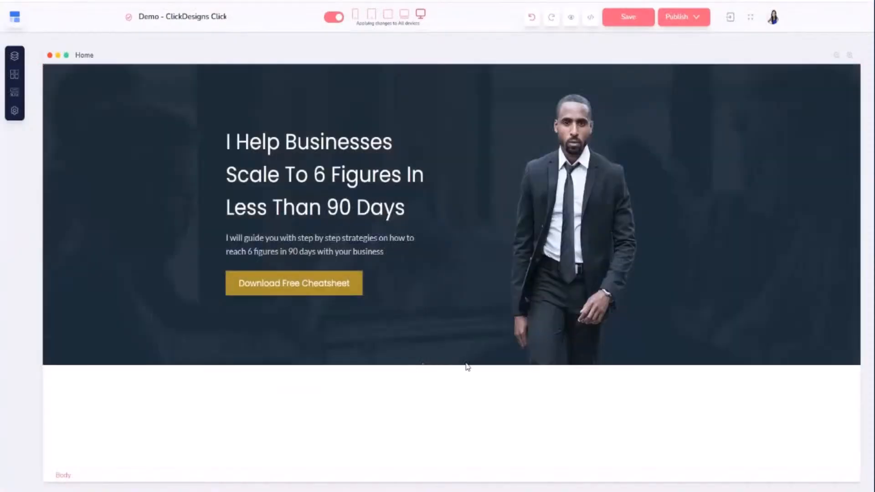
# - Replace the header block's background image by uploading Personal_Training_Website_Header_-_(Copy).png and set the background color's transparency to 0
pyautogui.click(678, 85)
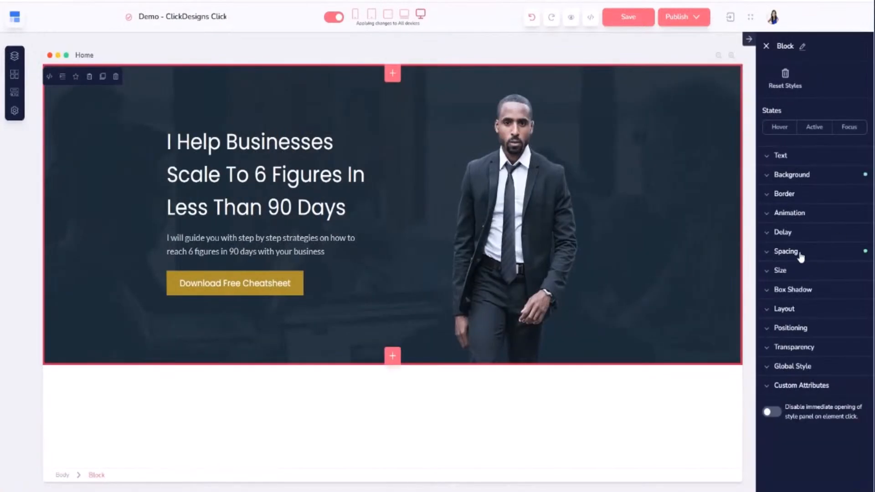
pyautogui.click(801, 178)
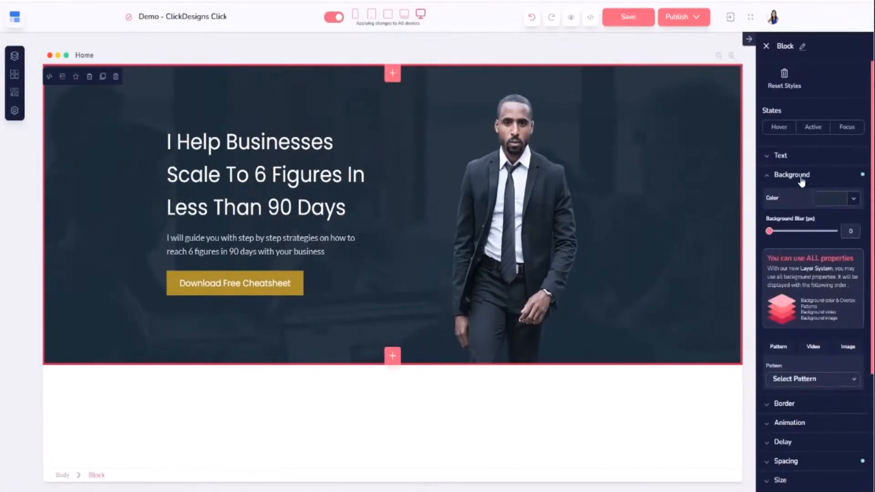
pyautogui.click(848, 348)
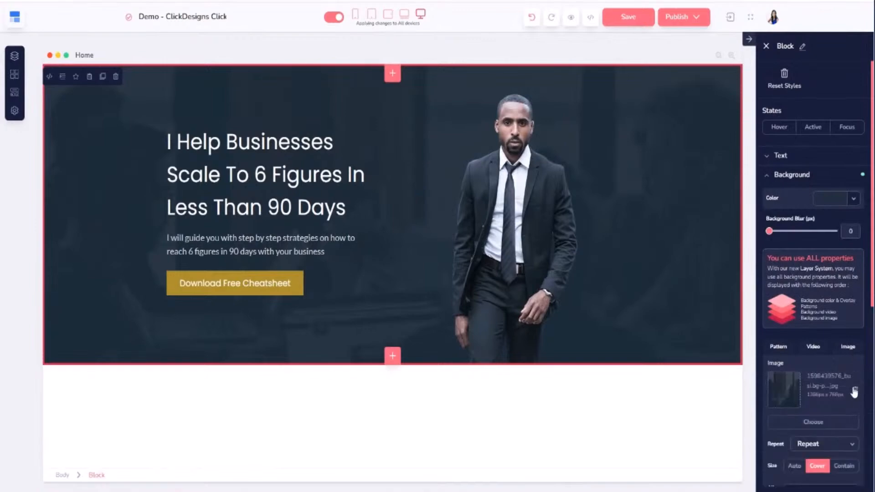
pyautogui.click(820, 423)
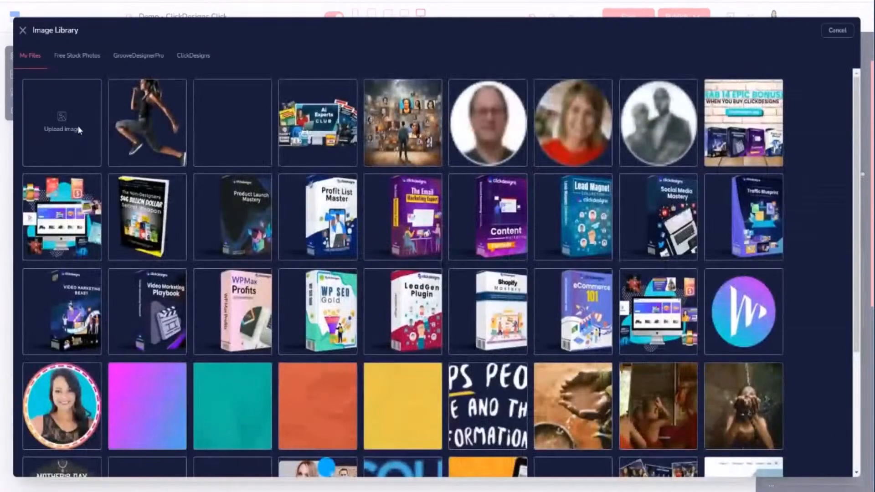
pyautogui.click(76, 126)
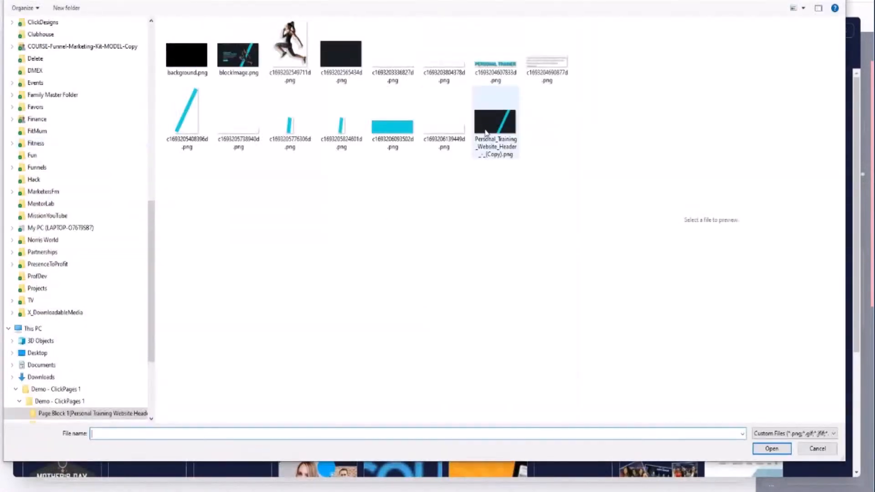
pyautogui.click(486, 132)
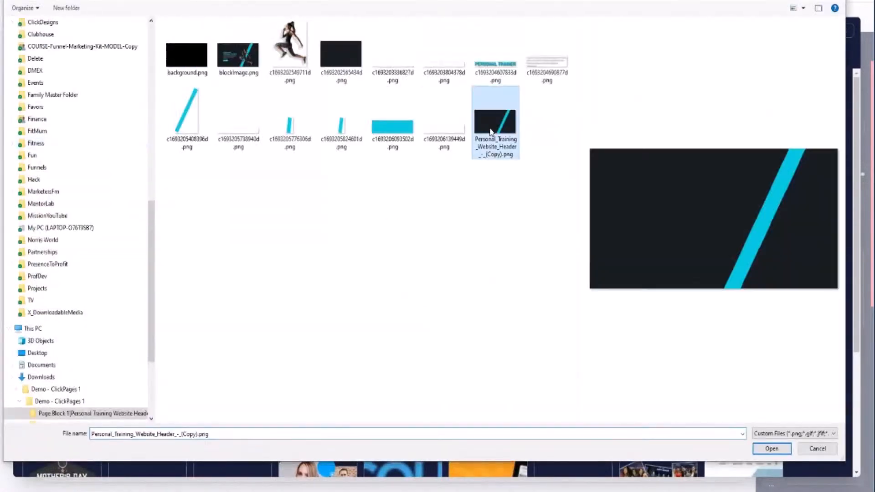
pyautogui.click(771, 448)
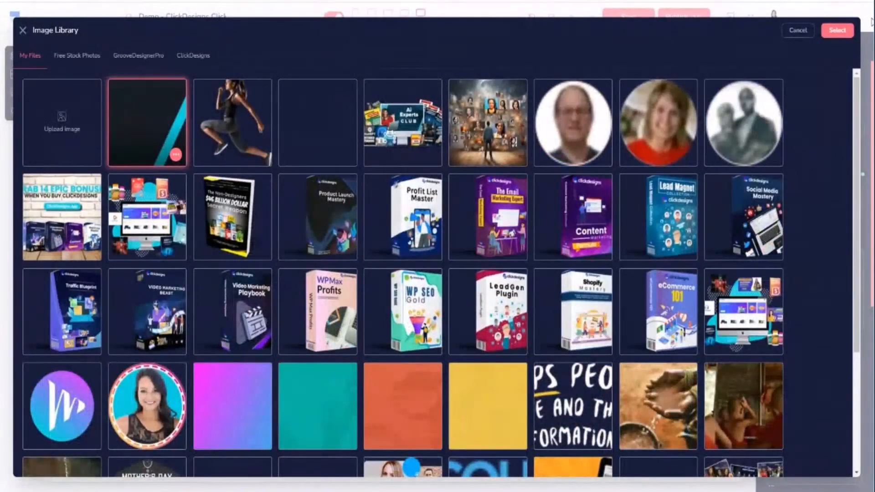
pyautogui.click(837, 31)
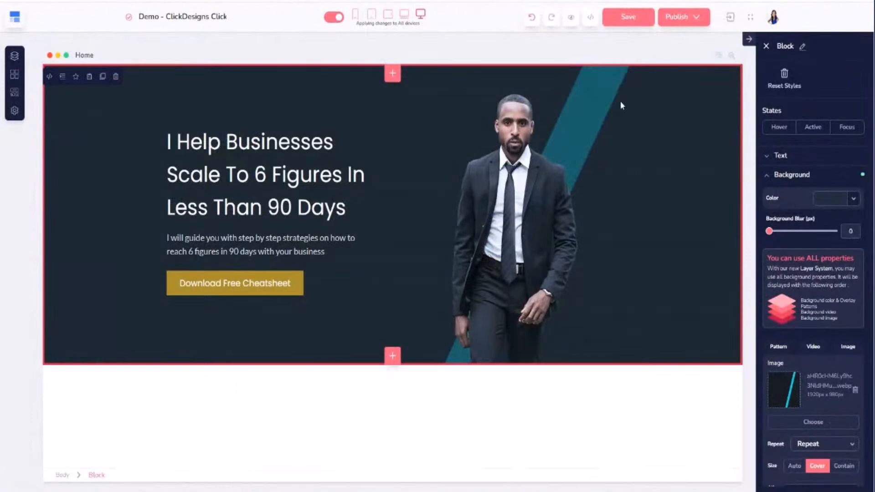
pyautogui.click(854, 200)
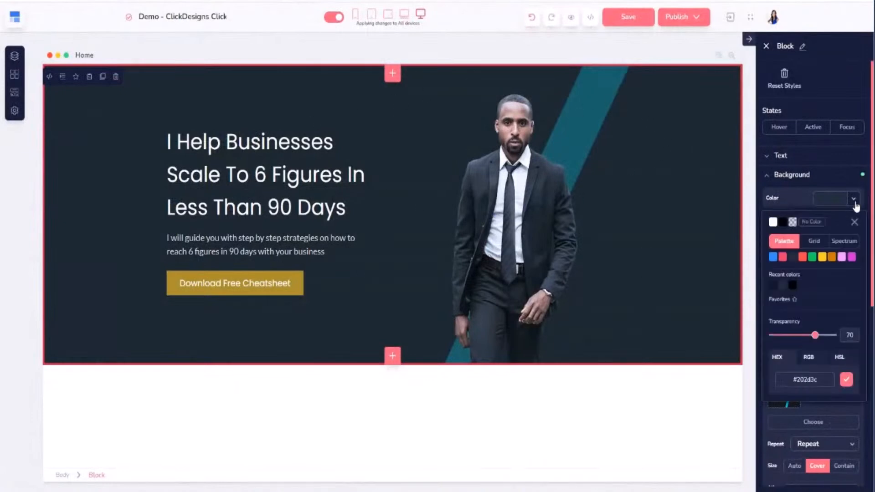
pyautogui.moveTo(814, 335); pyautogui.dragTo(756, 341)
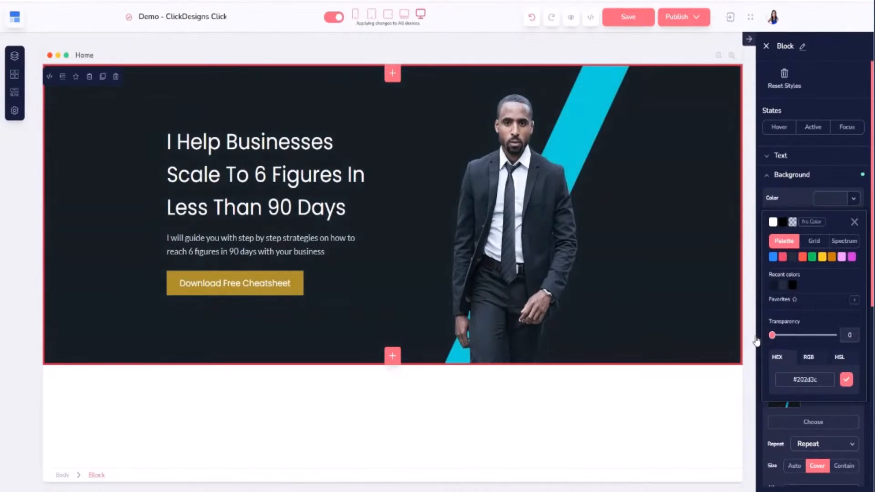
# - Replace the businessman photo in the header with the running woman image from the image library
pyautogui.click(533, 210)
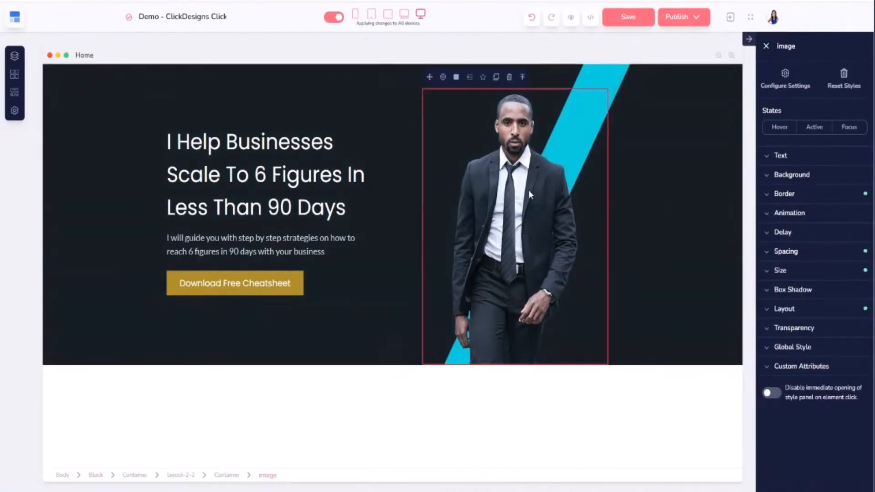
pyautogui.click(442, 77)
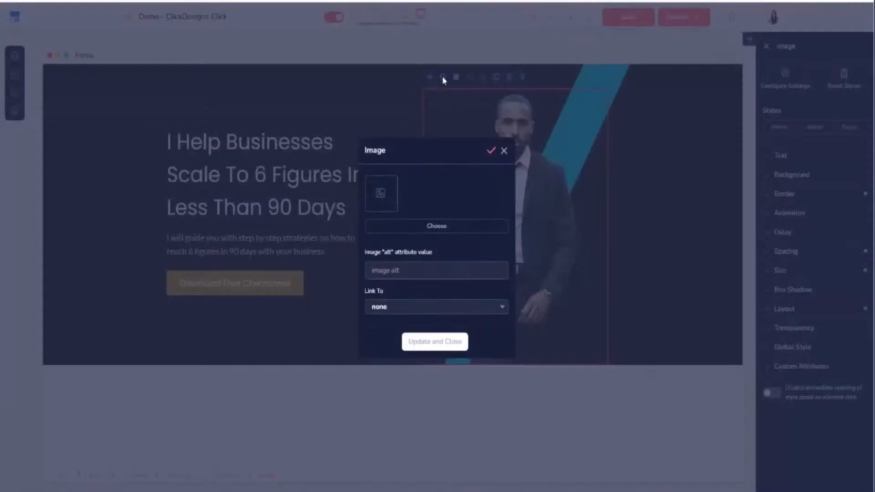
pyautogui.click(407, 230)
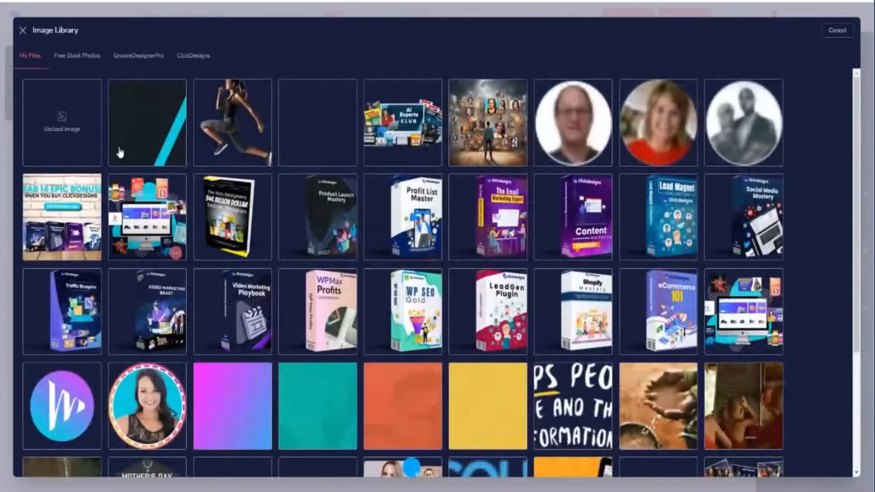
pyautogui.click(255, 132)
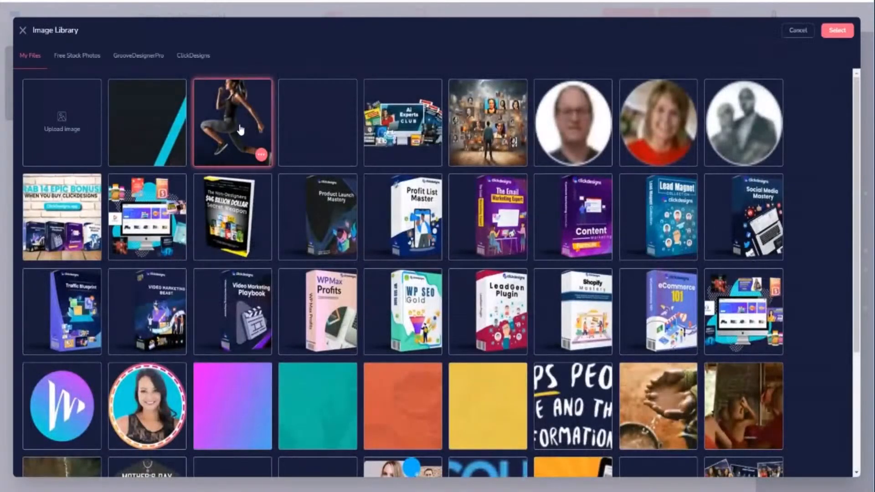
pyautogui.click(837, 30)
pyautogui.click(435, 345)
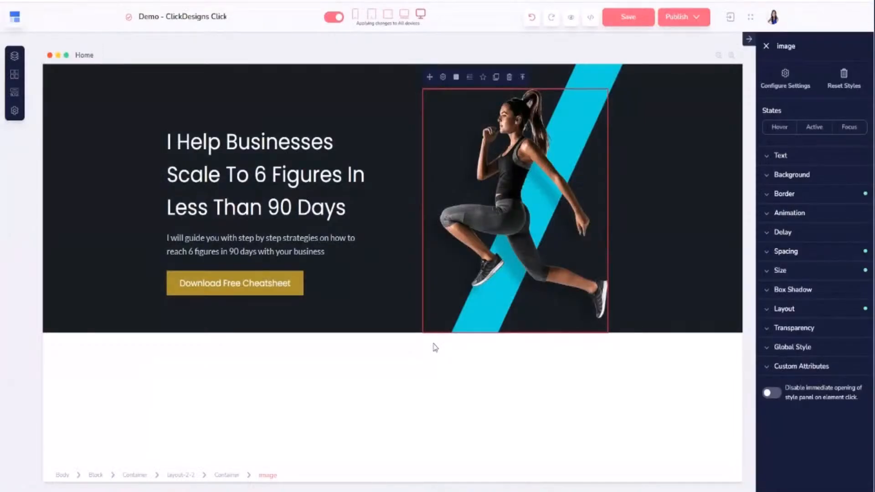
# - Insert an empty image element directly above the header's main headline
pyautogui.click(245, 160)
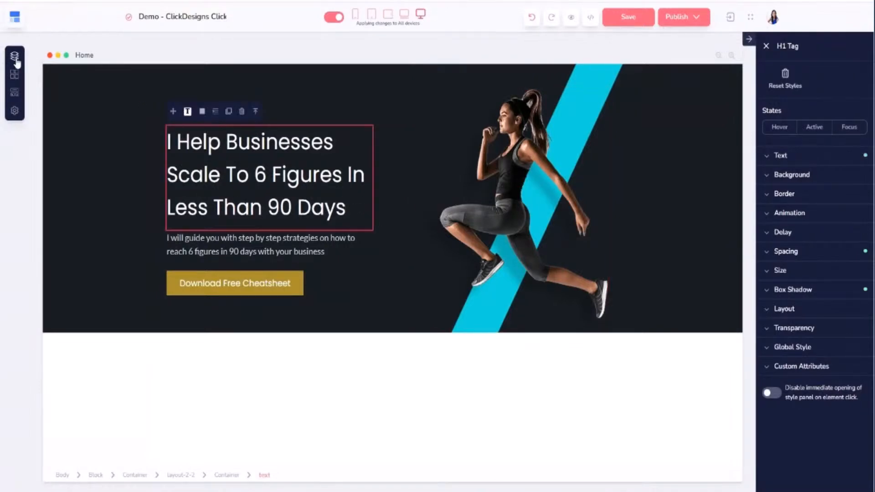
pyautogui.click(15, 95)
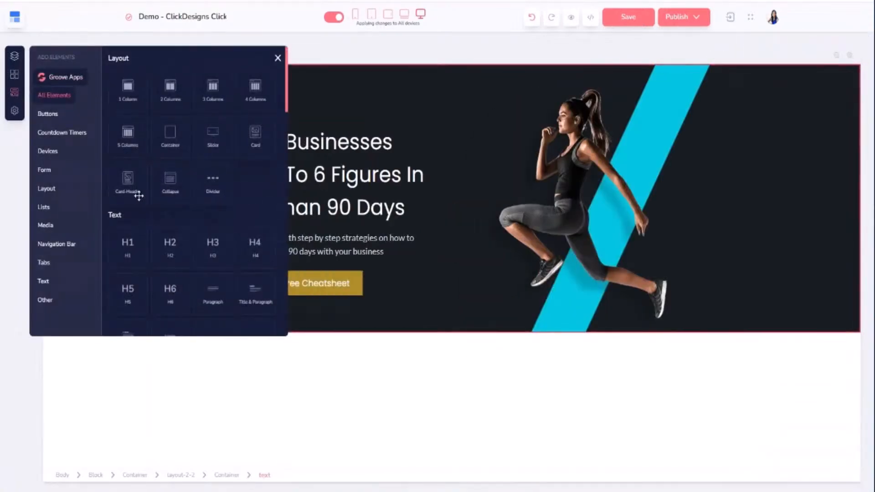
pyautogui.click(44, 224)
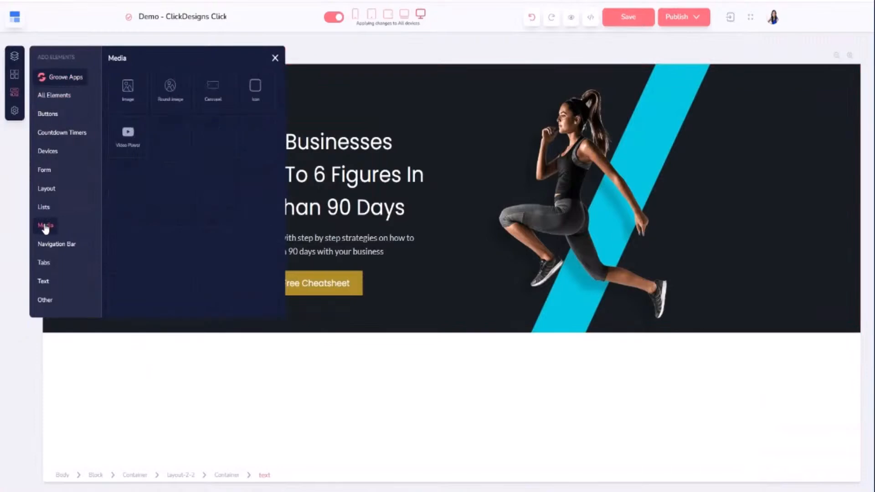
pyautogui.moveTo(127, 89); pyautogui.dragTo(276, 129)
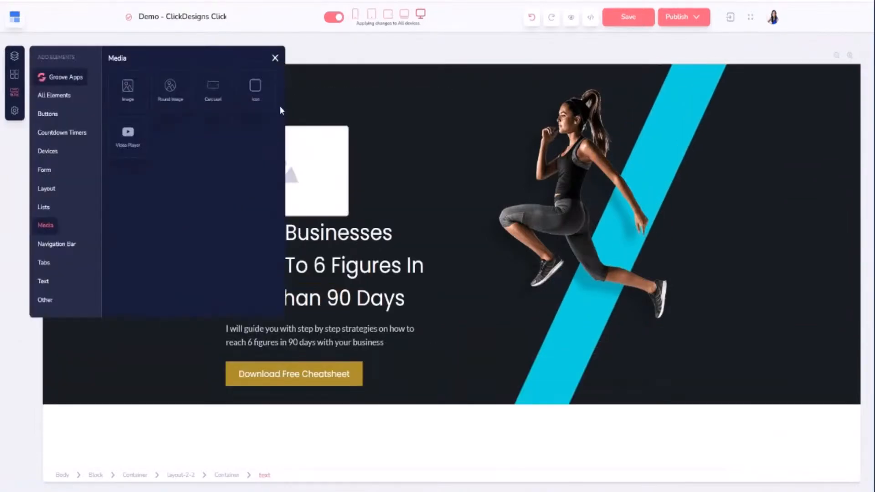
pyautogui.click(275, 59)
pyautogui.click(235, 132)
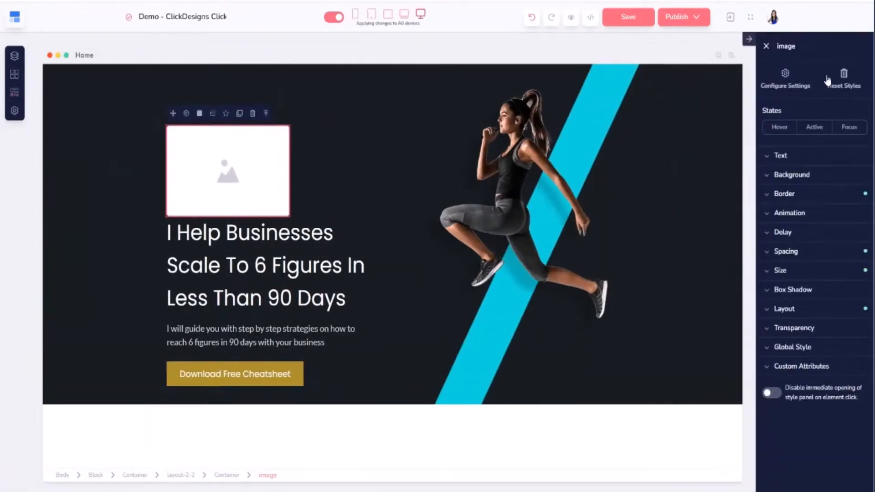
pyautogui.click(185, 113)
pyautogui.click(444, 234)
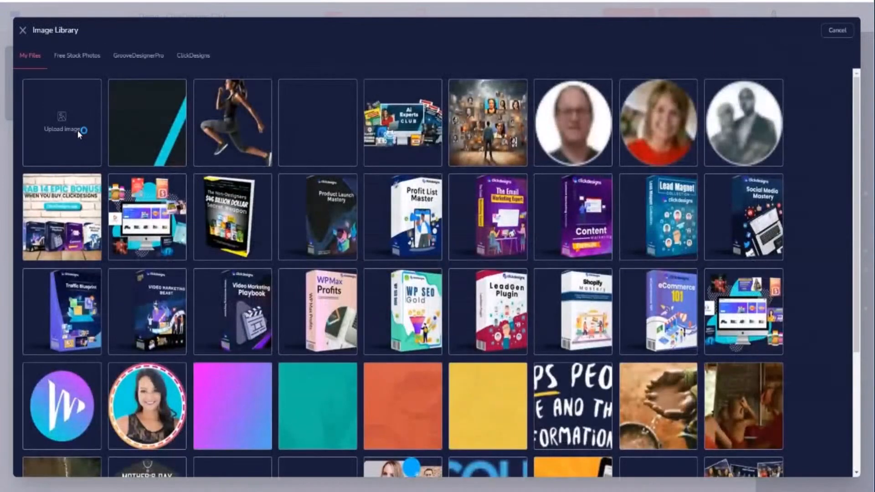
pyautogui.click(77, 131)
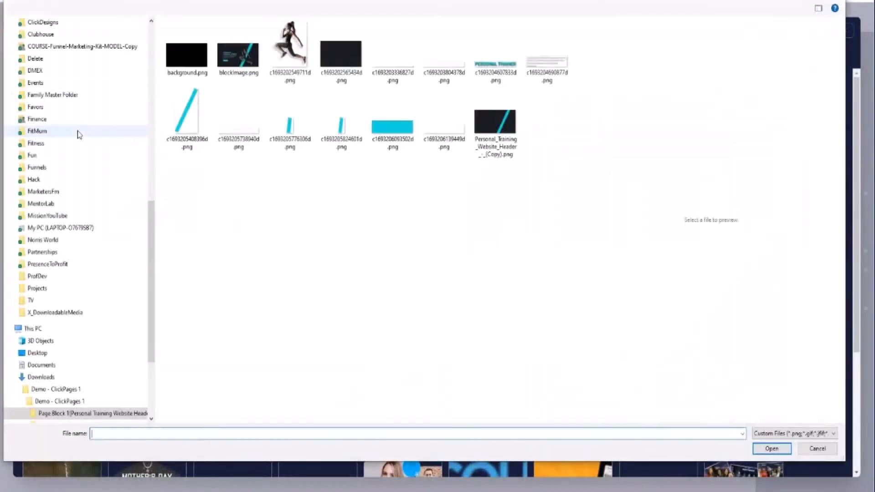
pyautogui.click(432, 131)
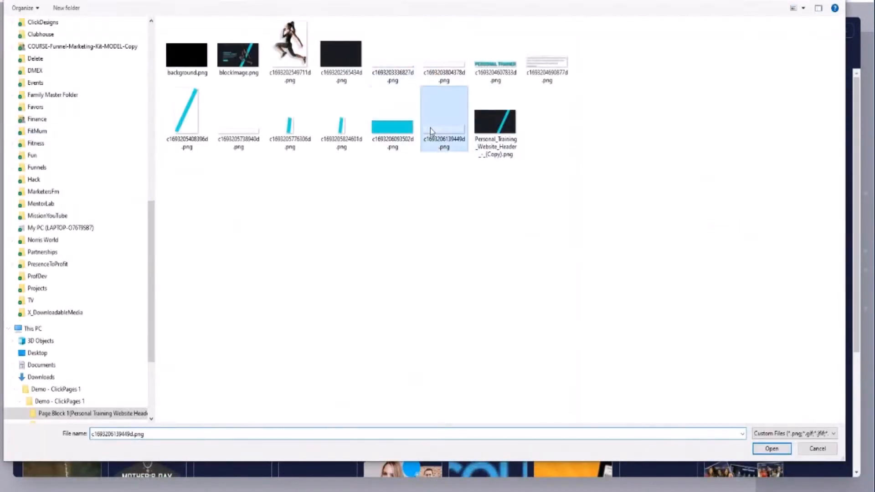
pyautogui.click(440, 71)
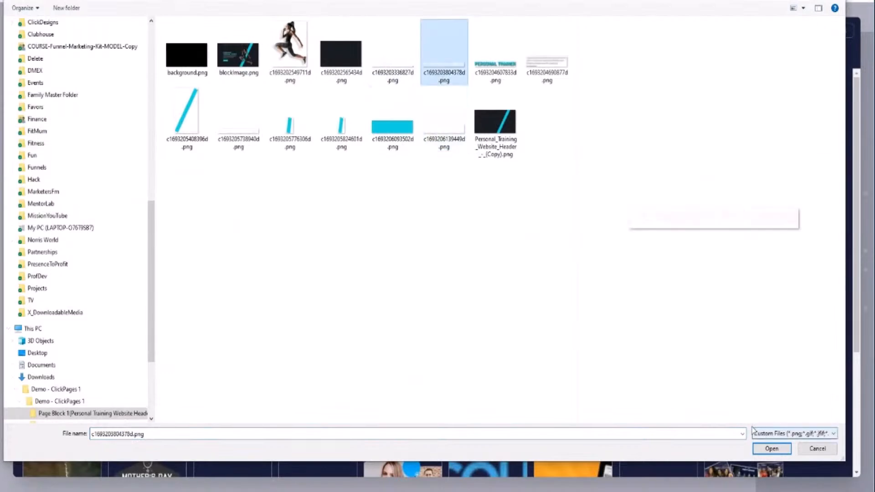
pyautogui.click(771, 448)
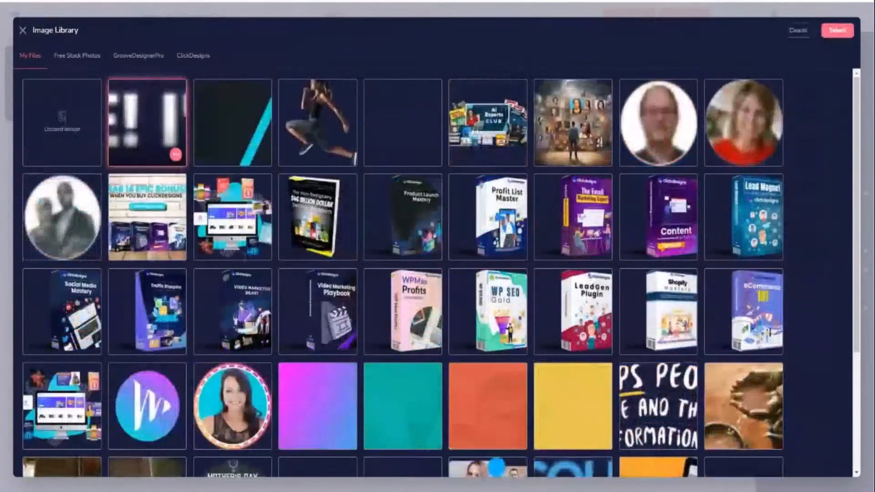
pyautogui.click(836, 31)
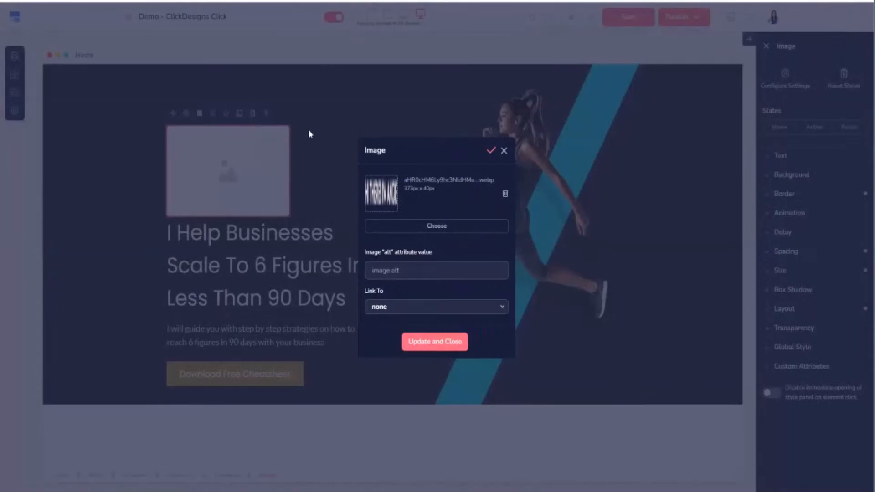
pyautogui.click(433, 345)
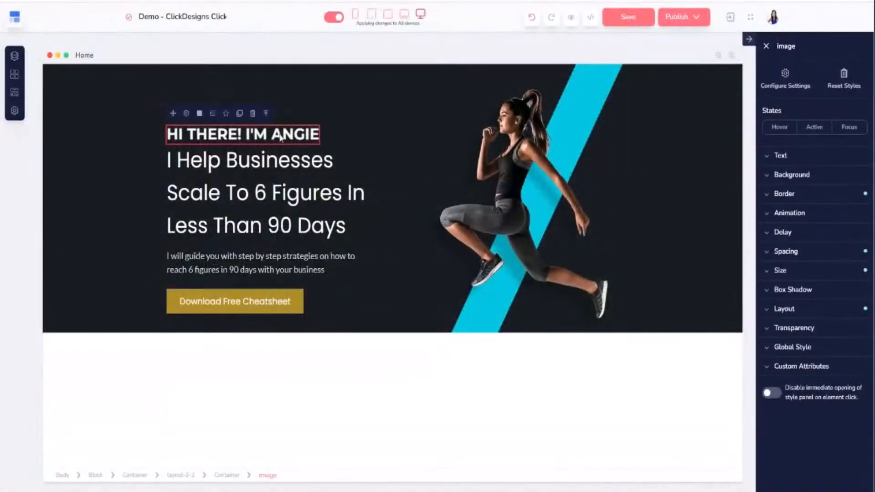
# - Set the greeting image's maximum width to 49%
pyautogui.click(792, 274)
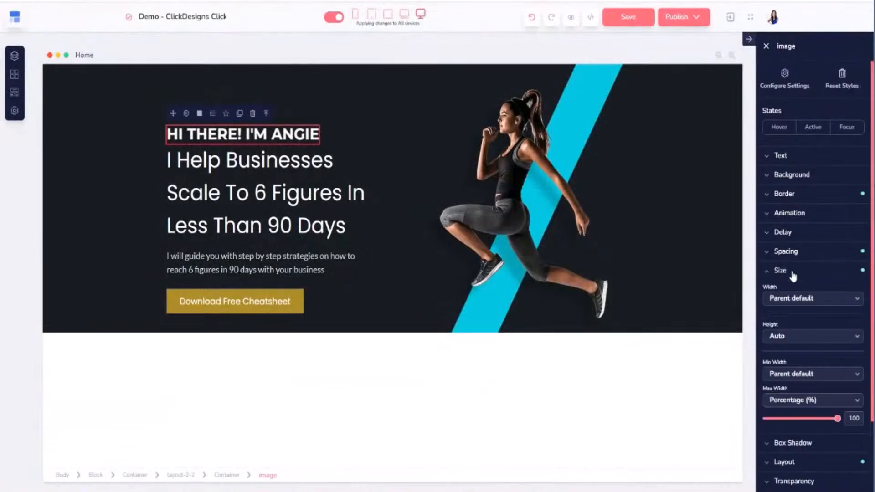
pyautogui.click(832, 418)
pyautogui.moveTo(832, 419); pyautogui.dragTo(802, 423)
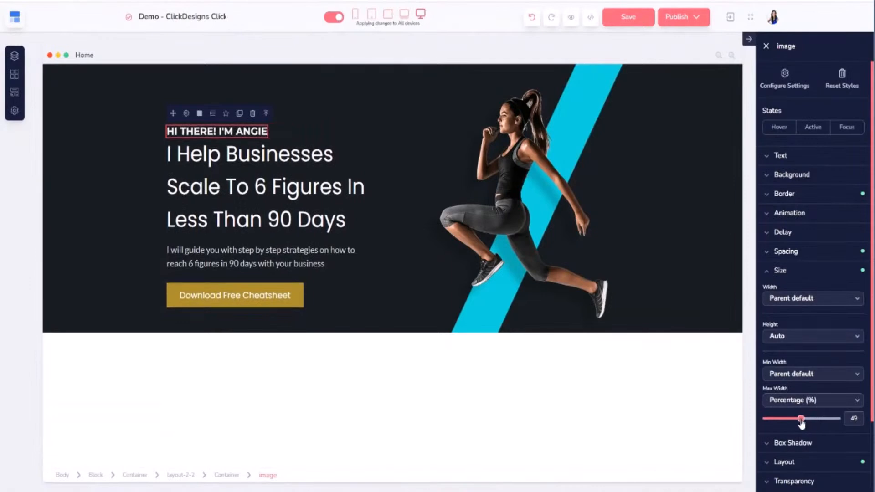
pyautogui.click(290, 181)
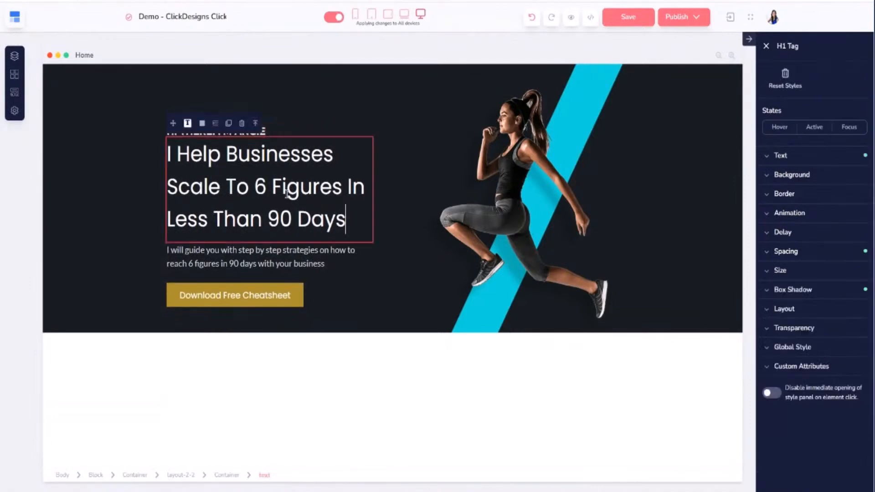
pyautogui.click(269, 128)
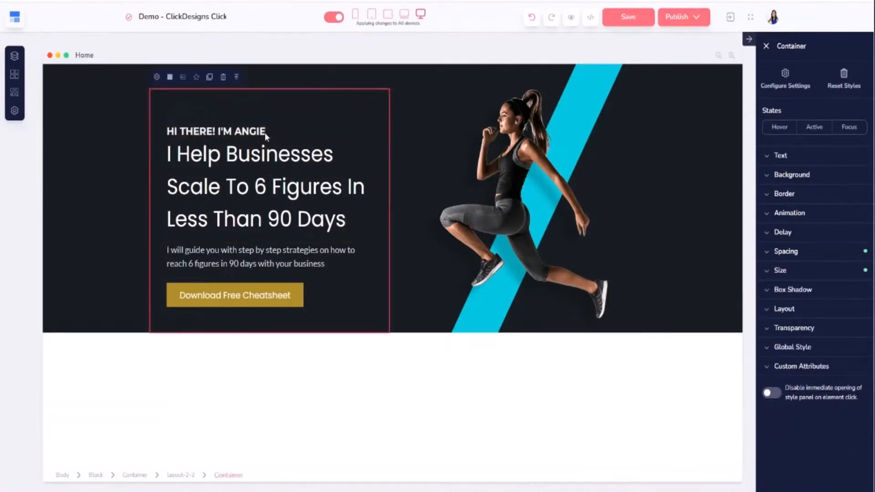
pyautogui.click(15, 60)
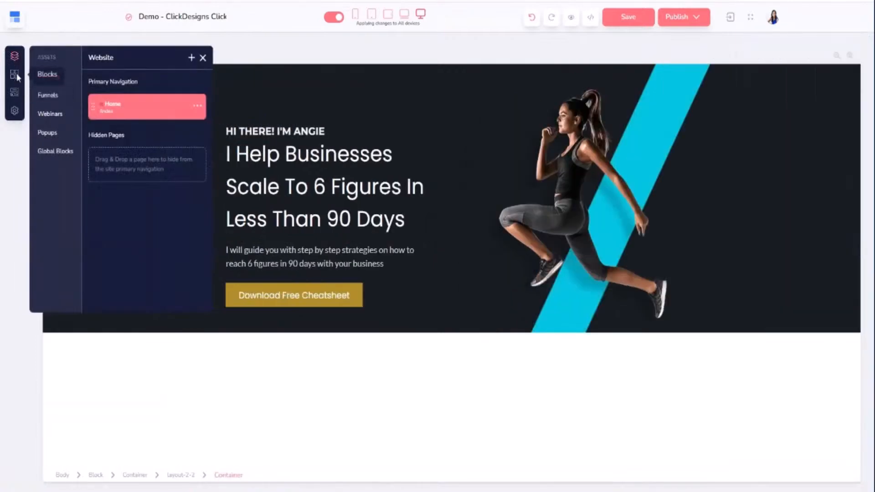
pyautogui.click(16, 76)
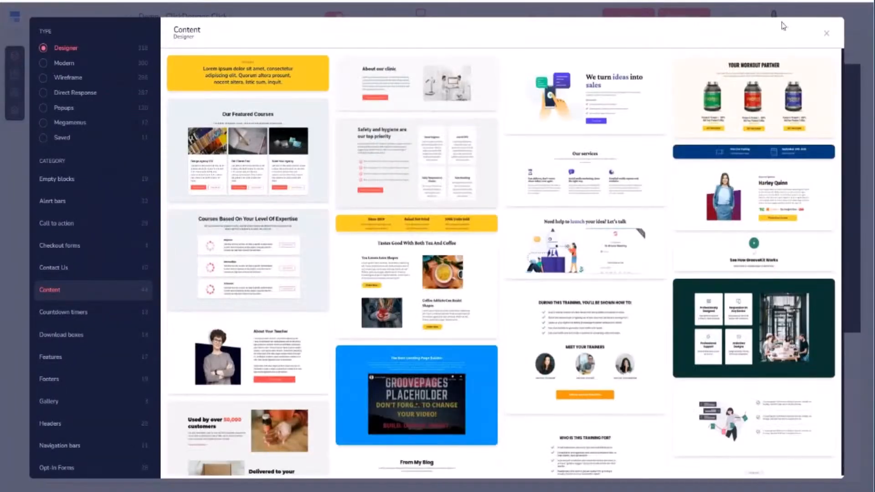
pyautogui.click(826, 34)
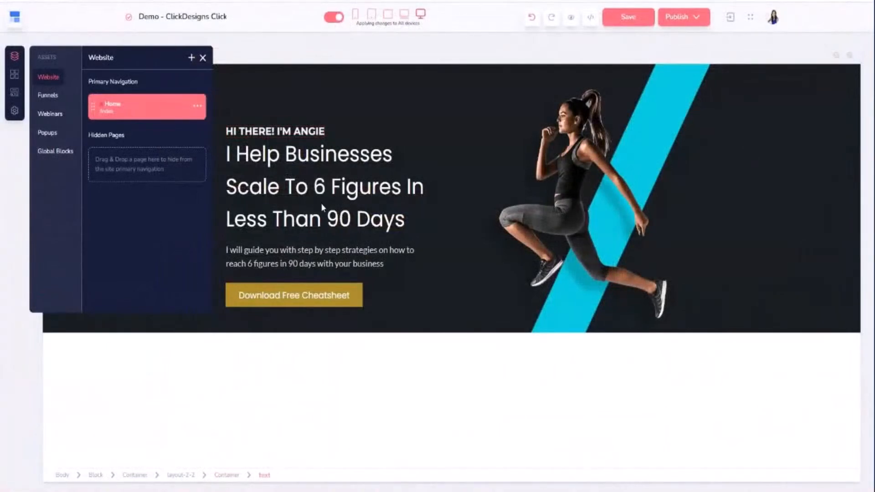
# - Replace the header's main headline text with "PERSONAL TRAINER"
pyautogui.click(321, 206)
pyautogui.moveTo(356, 223); pyautogui.dragTo(171, 152)
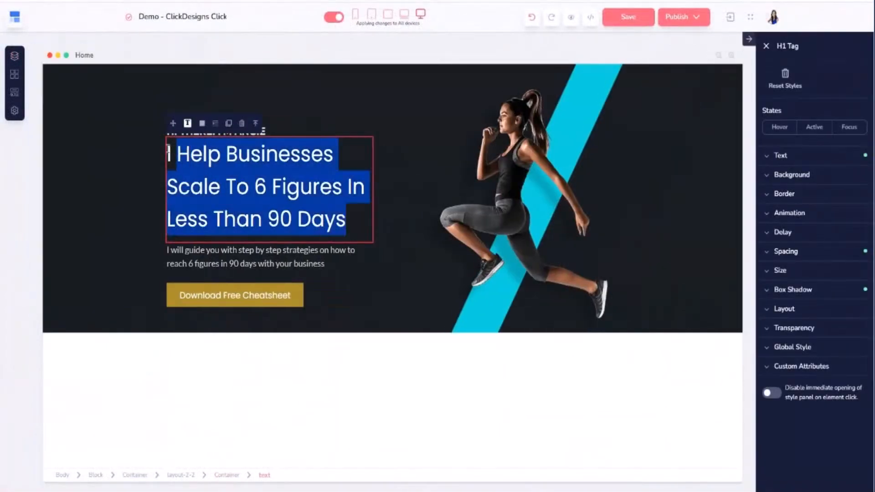
pyautogui.click(165, 153)
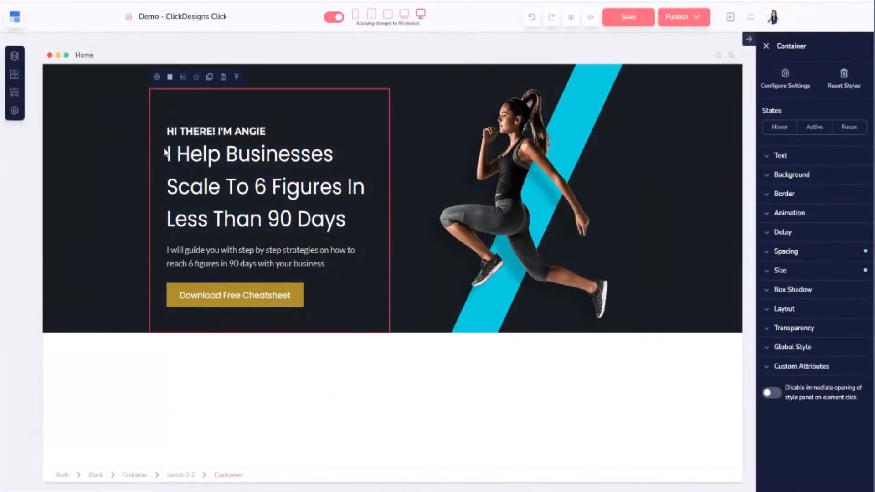
pyautogui.click(170, 153)
pyautogui.moveTo(169, 154); pyautogui.dragTo(343, 212)
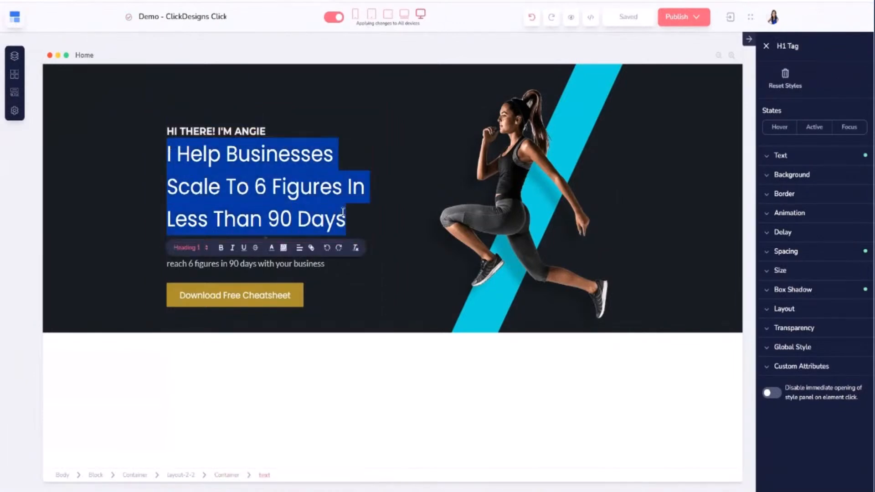
pyautogui.write('PERSONAL TR')
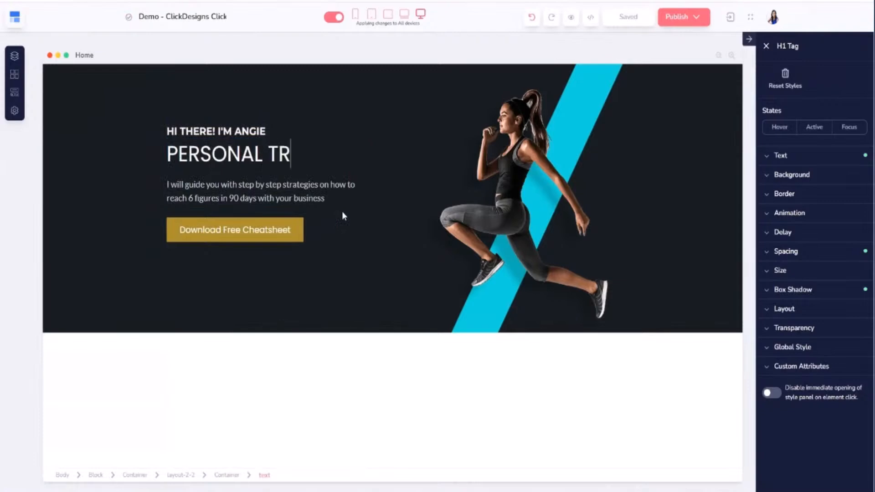
pyautogui.write('AINER')
pyautogui.tripleClick(160, 158)
pyautogui.click(160, 158)
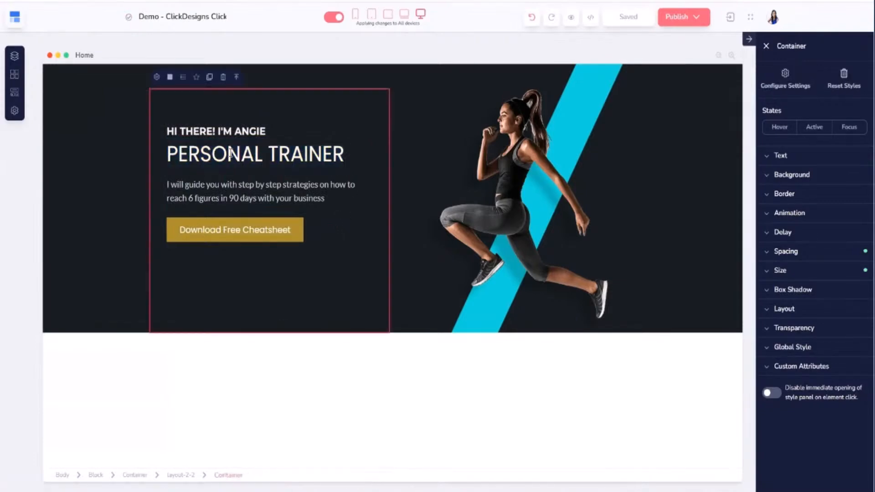
# - Set the PERSONAL TRAINER headline's weight to Bold and its text colour to #12d6df
pyautogui.click(317, 150)
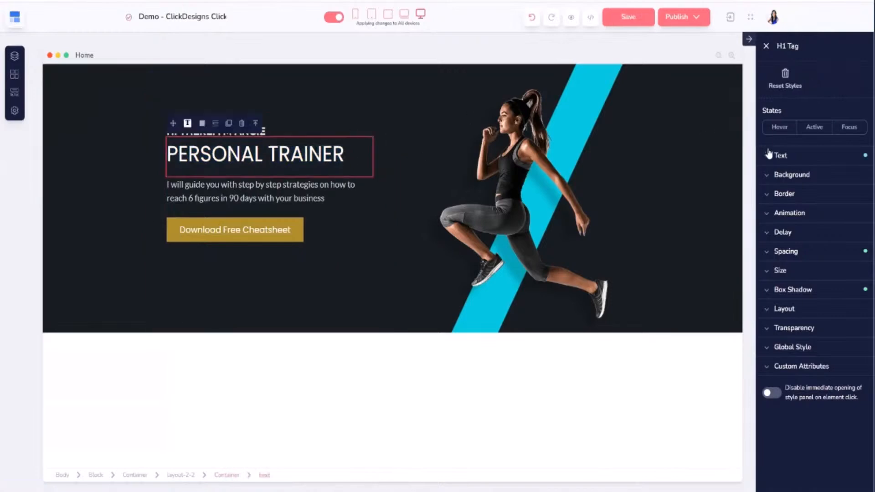
pyautogui.click(799, 173)
pyautogui.click(794, 159)
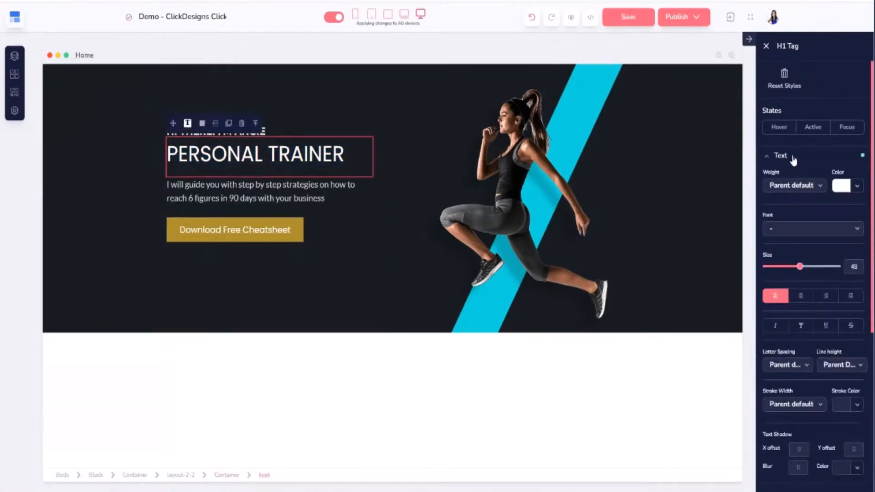
pyautogui.click(791, 191)
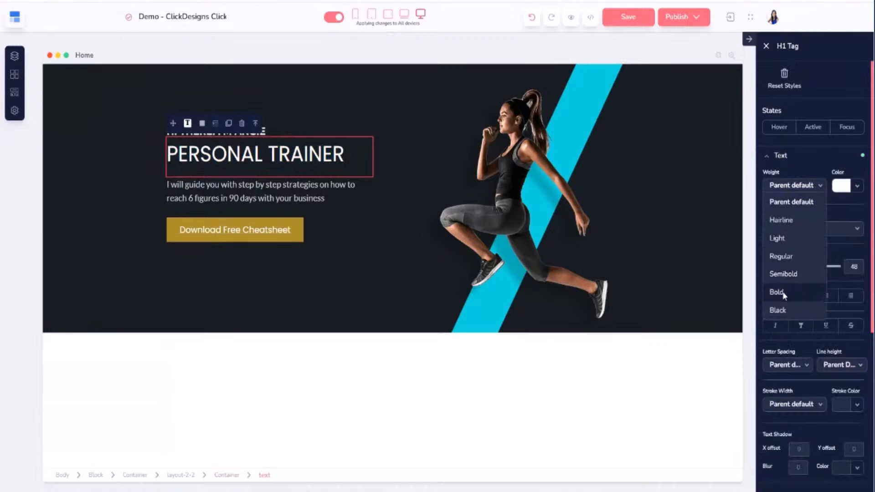
pyautogui.click(786, 292)
pyautogui.click(840, 186)
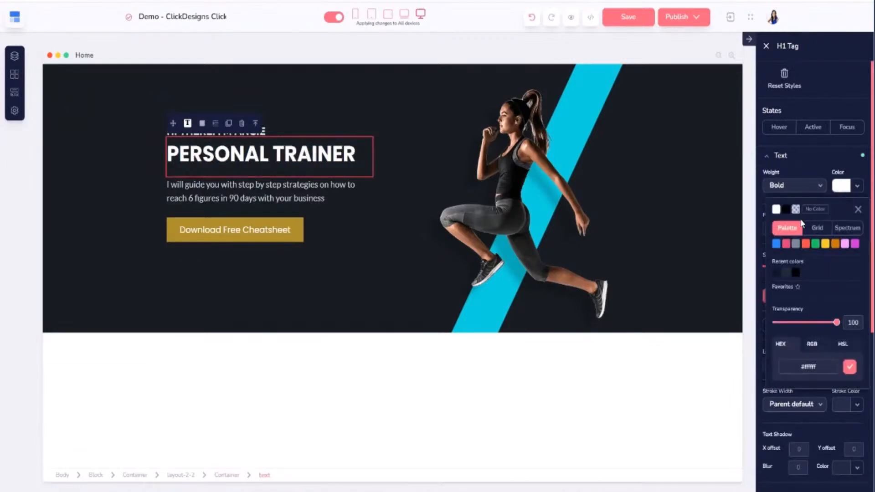
pyautogui.moveTo(836, 367); pyautogui.dragTo(777, 368)
pyautogui.write('#12d6df')
pyautogui.click(848, 369)
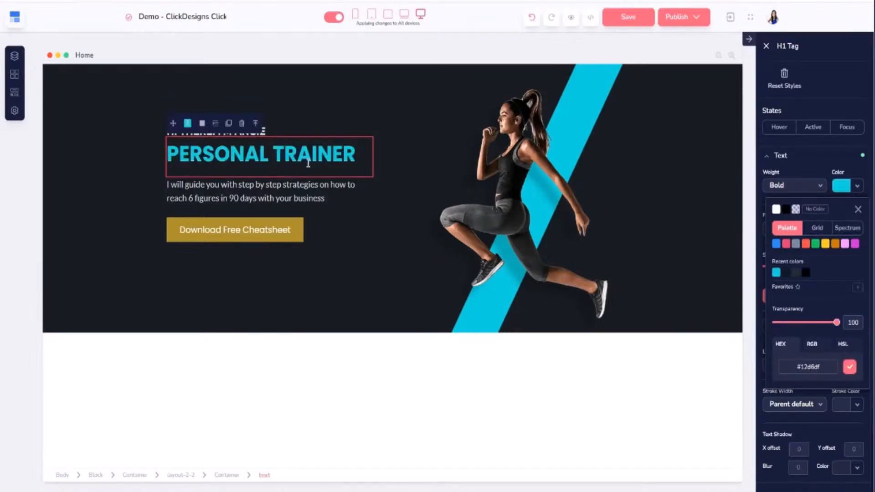
# - Change the PERSONAL TRAINER headline's font weight to Semibold
pyautogui.click(795, 185)
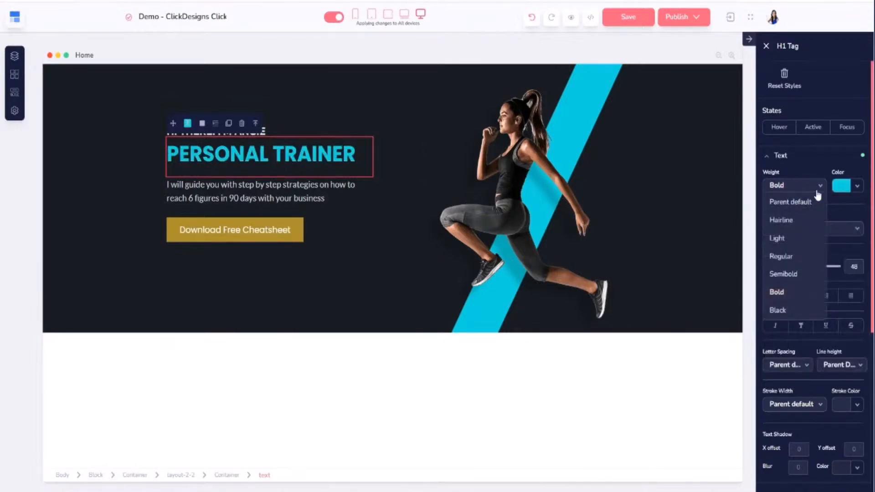
pyautogui.click(784, 274)
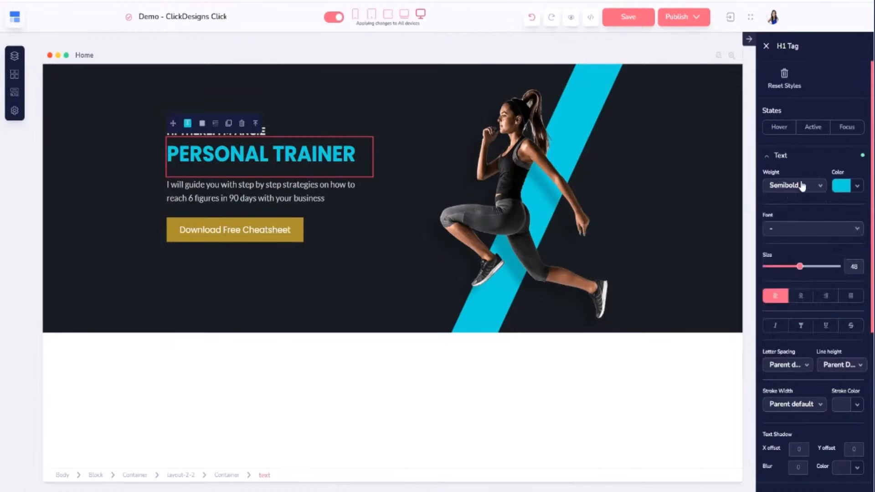
pyautogui.click(811, 158)
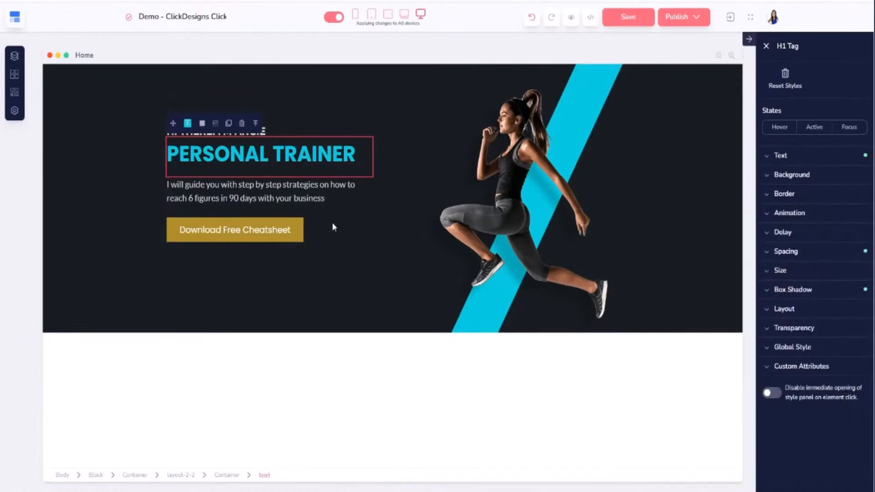
# - Replace the header paragraph with "A passionate and dedicated personal trainer with a mission to help you transform your fitness journey into a life-changing experience."
pyautogui.click(258, 195)
pyautogui.moveTo(330, 198); pyautogui.dragTo(167, 183)
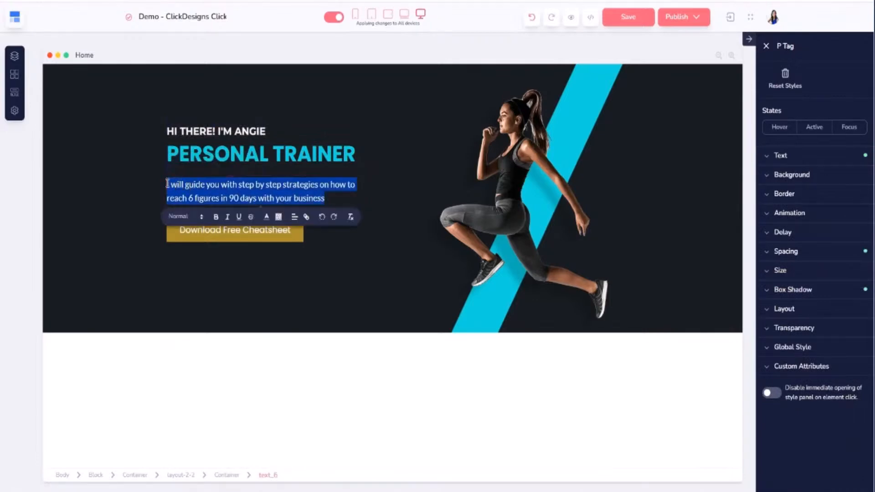
pyautogui.write('A passionate')
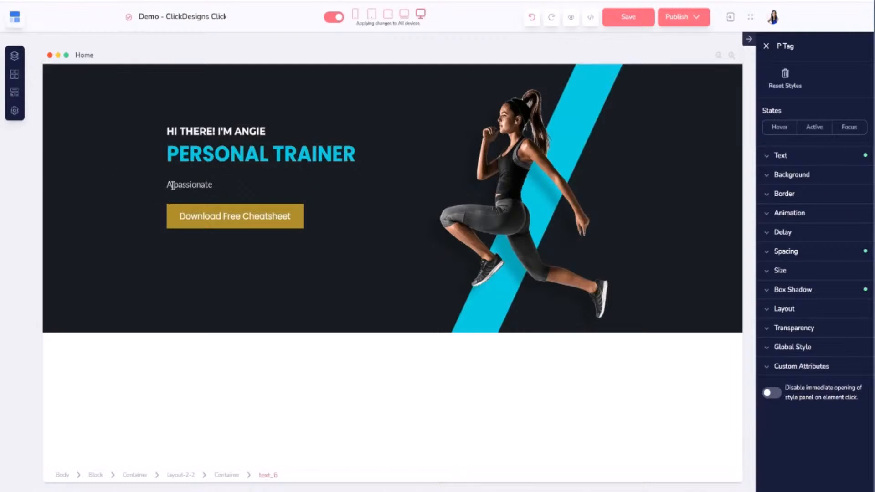
pyautogui.write('A passionate and dedicated personal trainer with a mission to help you transform your fitness journey into a life-changing experience.')
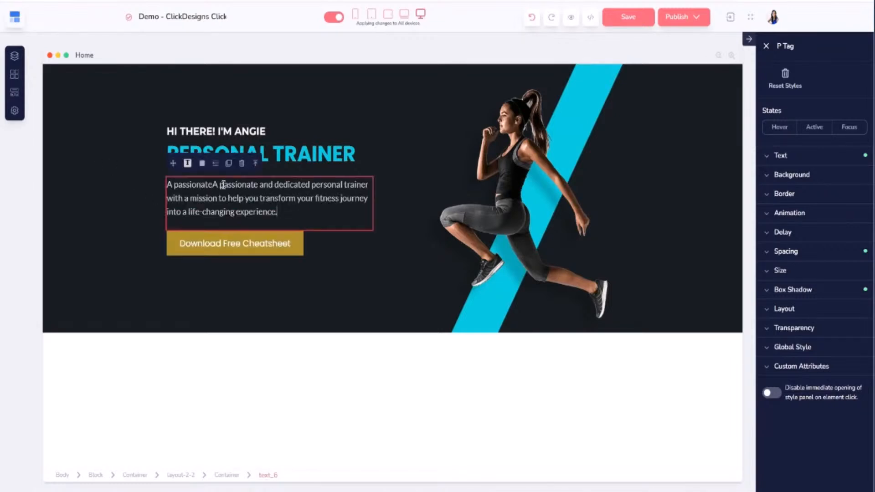
pyautogui.press('BackSpace')
pyautogui.press('BackSpace')
pyautogui.press('BackSpace')
pyautogui.press('BackSpace')
pyautogui.press('BackSpace')
pyautogui.press('BackSpace')
pyautogui.press('BackSpace')
pyautogui.press('BackSpace')
pyautogui.press('BackSpace')
pyautogui.press('BackSpace')
pyautogui.press('BackSpace')
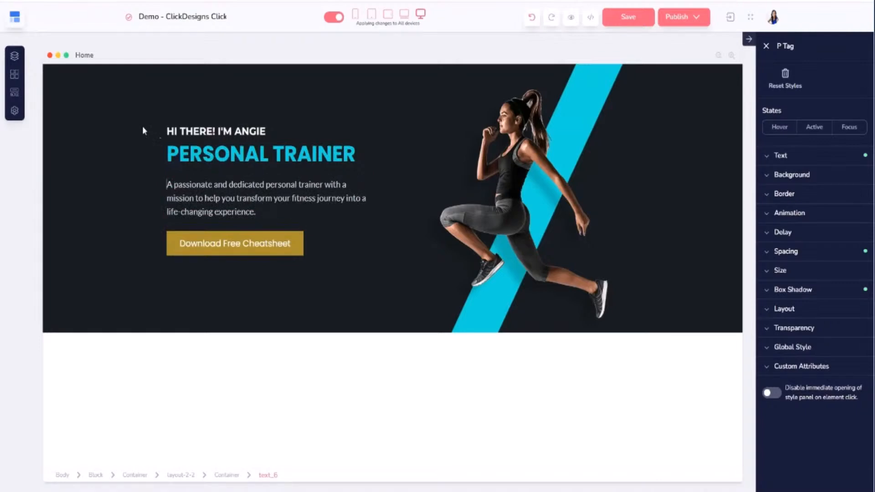
# - Change the header button's background to the recently used cyan #12d6df
pyautogui.click(235, 242)
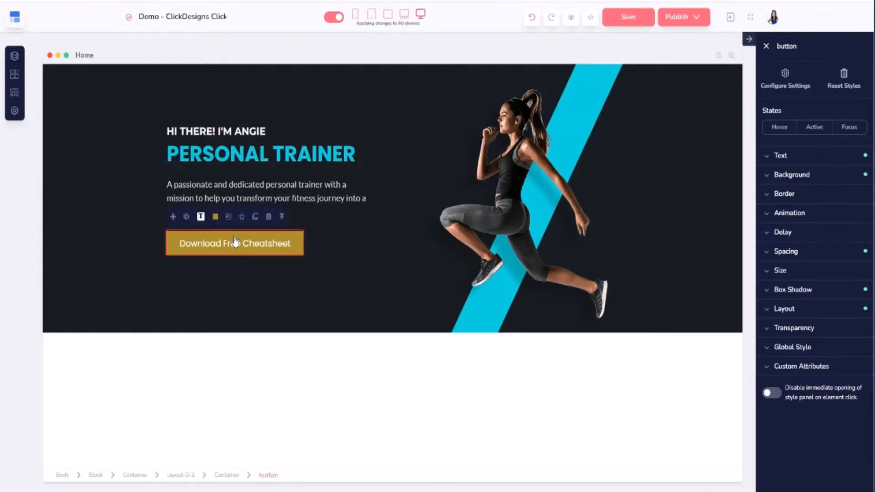
pyautogui.click(216, 217)
pyautogui.click(179, 333)
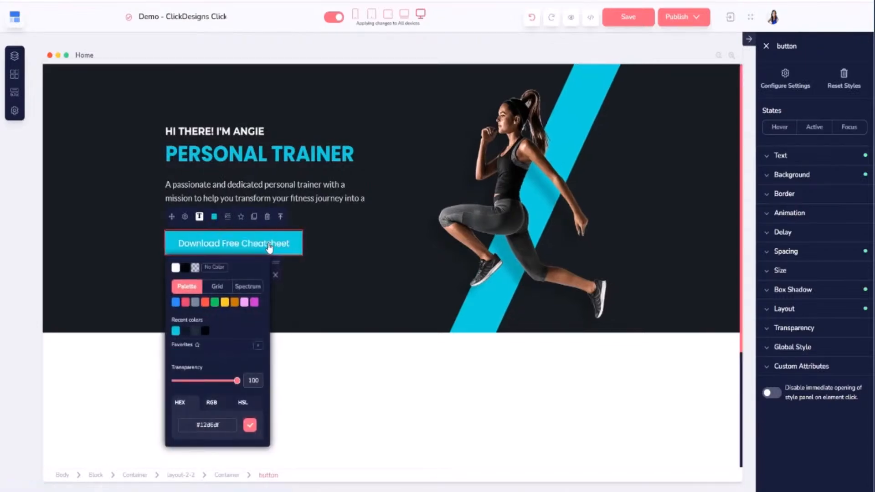
pyautogui.click(257, 180)
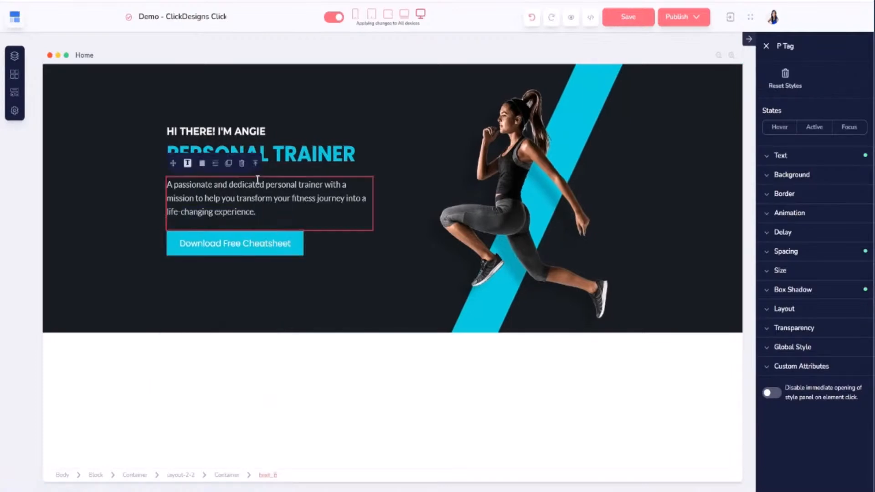
# - Change the header button's main label to "Know More" and apply the update
pyautogui.click(250, 245)
pyautogui.click(186, 217)
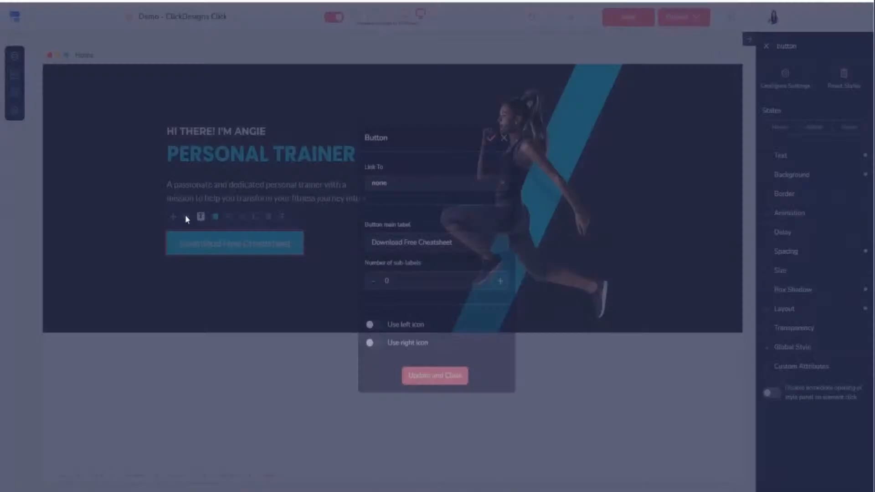
pyautogui.moveTo(454, 232); pyautogui.dragTo(376, 233)
pyautogui.write('Kn')
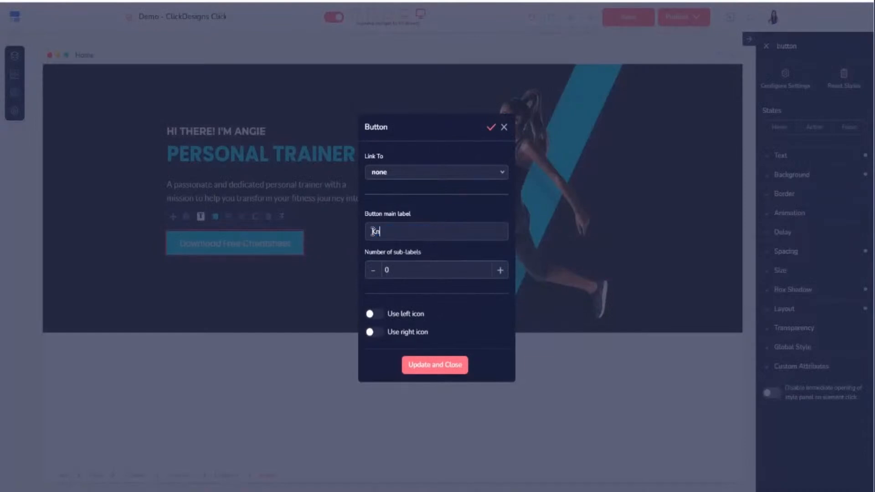
pyautogui.write('ow More')
pyautogui.click(445, 361)
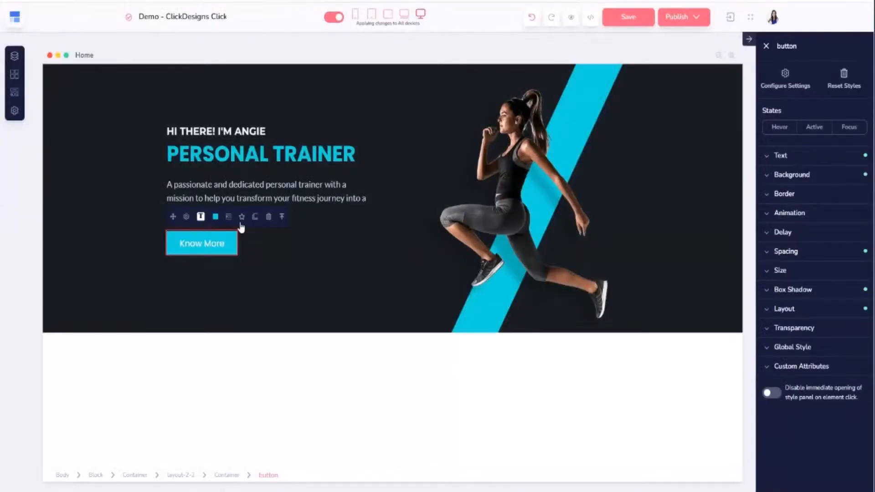
# - Set the Know More button's right padding to 42
pyautogui.click(240, 259)
pyautogui.click(207, 236)
pyautogui.click(809, 274)
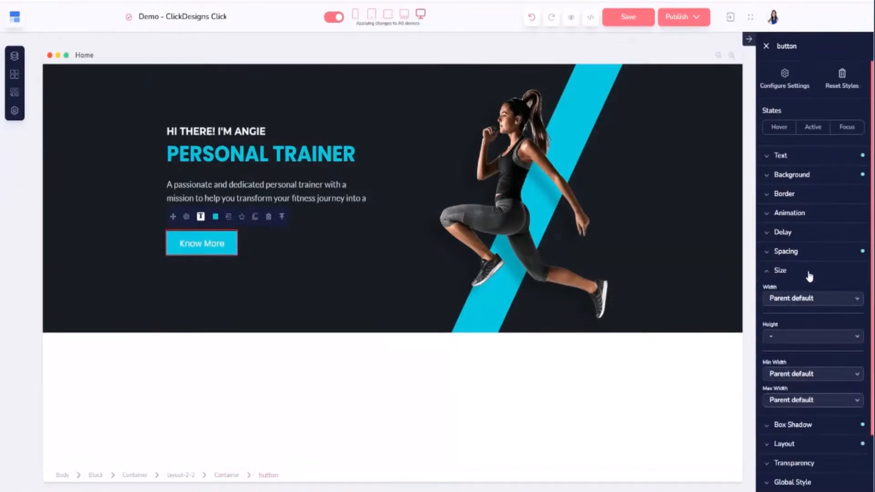
pyautogui.click(805, 258)
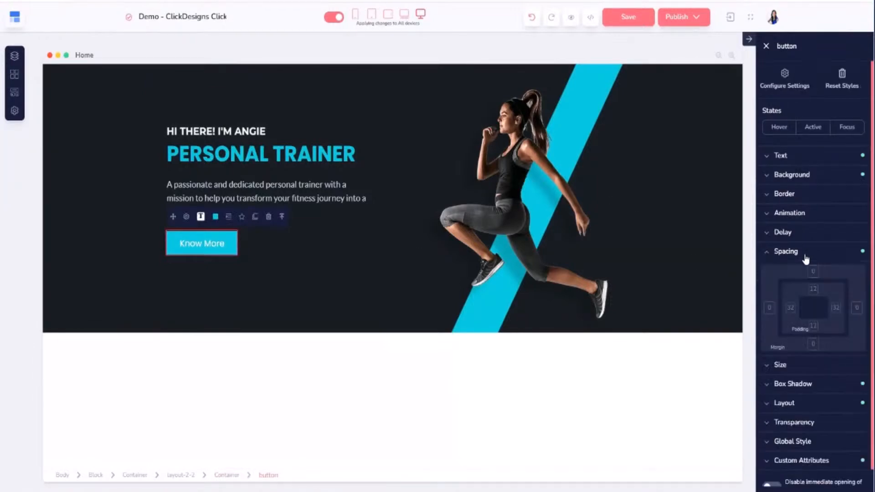
pyautogui.click(836, 309)
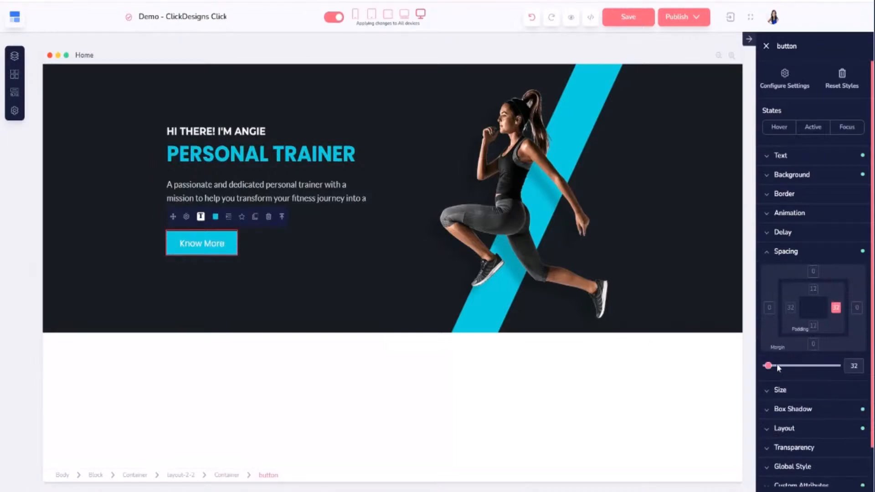
pyautogui.moveTo(767, 366); pyautogui.dragTo(770, 370)
# - Centre-align the Know More button's text and set its left padding to 42
pyautogui.click(812, 157)
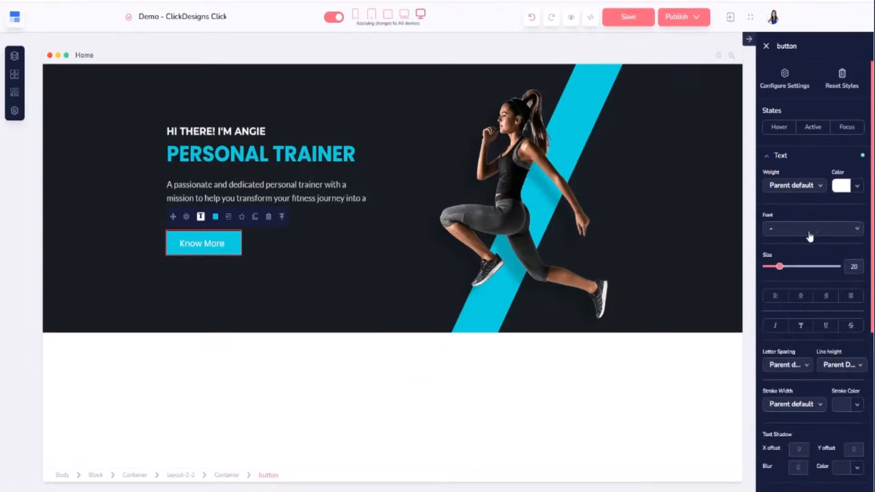
pyautogui.click(804, 300)
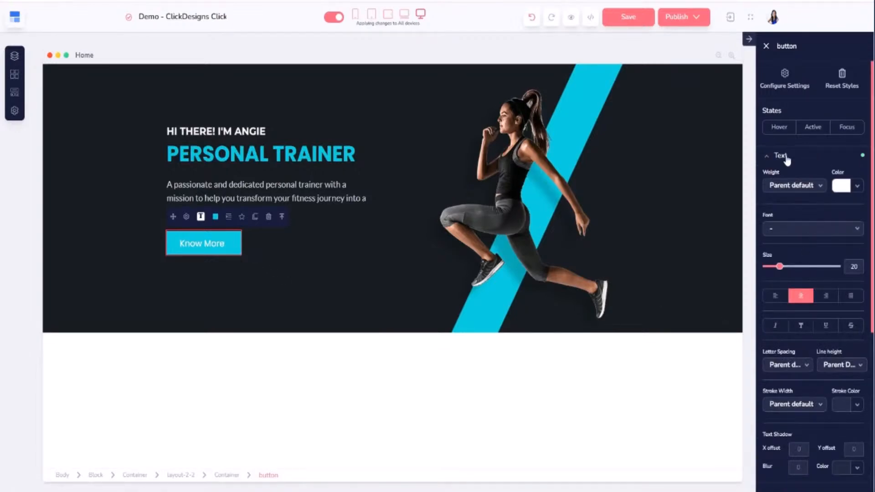
pyautogui.click(782, 159)
pyautogui.click(797, 254)
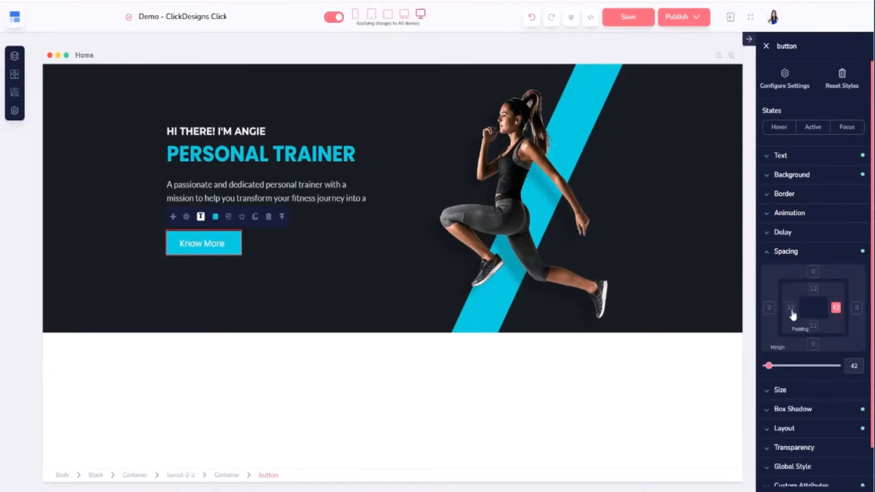
pyautogui.moveTo(768, 365); pyautogui.dragTo(768, 367)
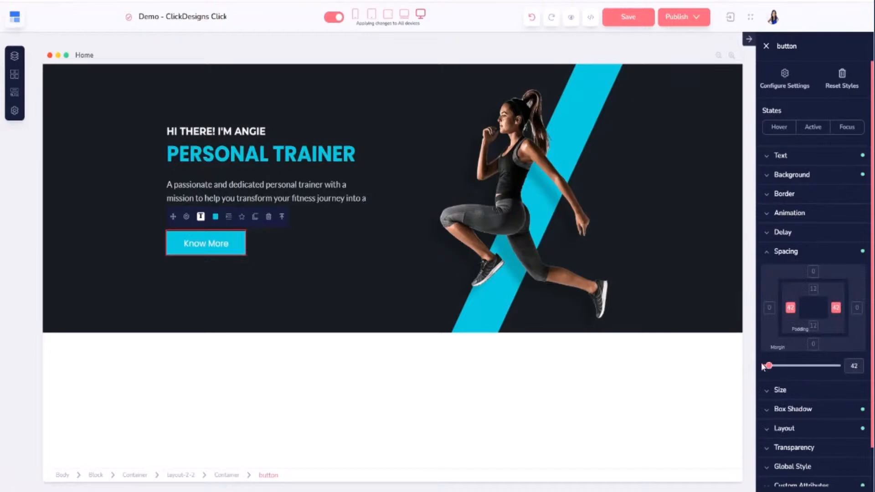
# - Switch to the ClickDesigns header design and place its shrunken window beside the Groove page to compare the two headers
pyautogui.click(317, 313)
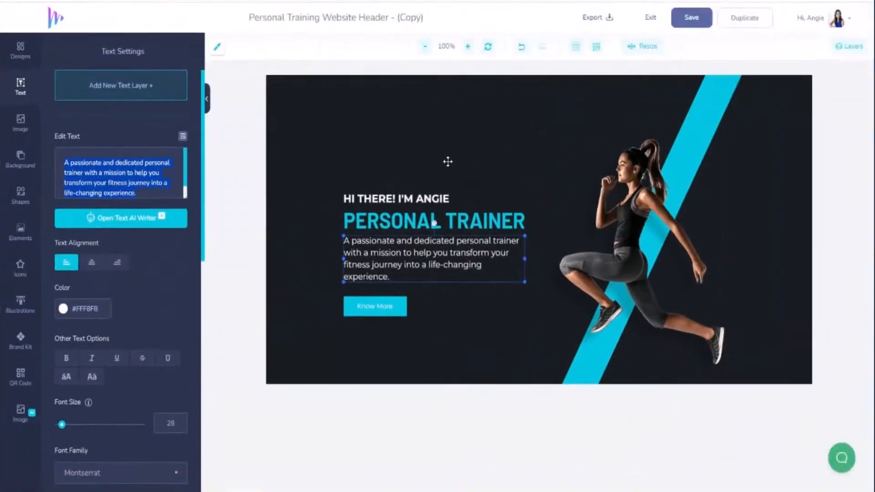
pyautogui.click(444, 122)
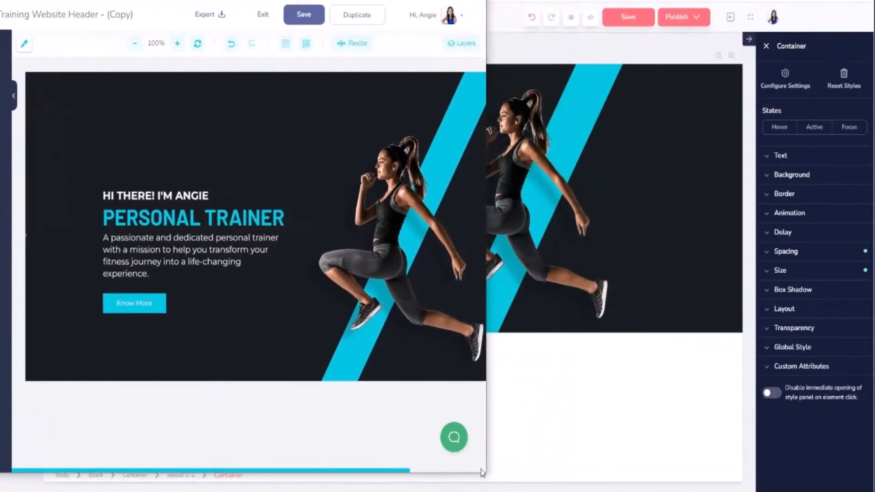
pyautogui.moveTo(482, 473); pyautogui.dragTo(274, 408)
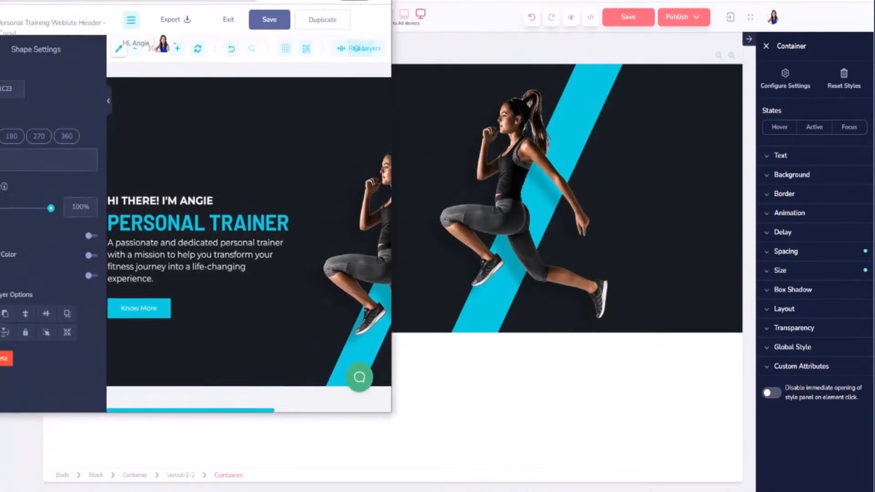
pyautogui.click(125, 100)
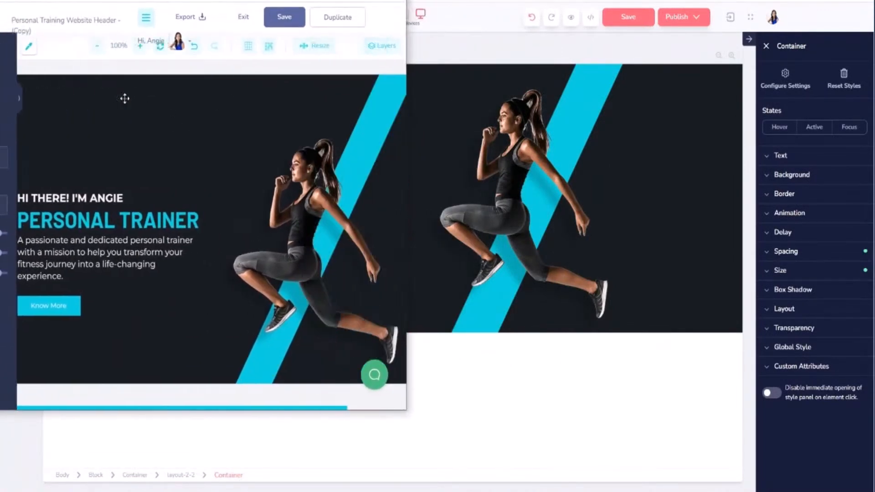
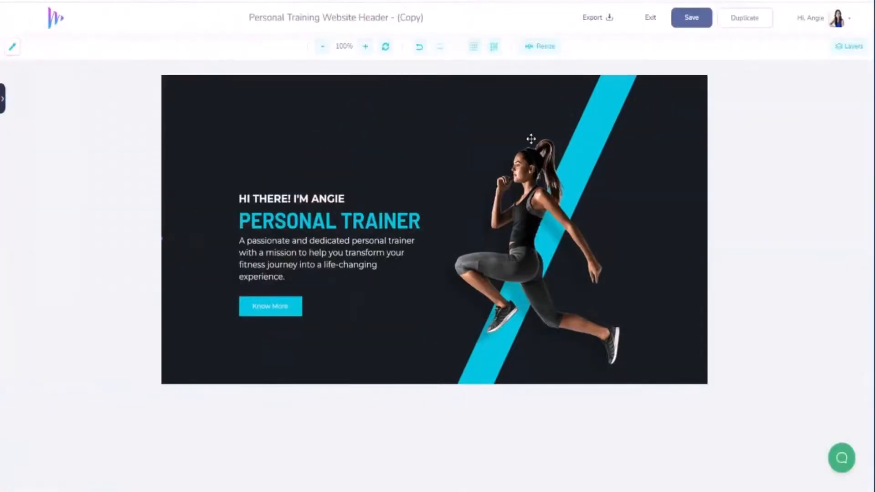
# - Exit the personal training header design without saving and open the template library
pyautogui.click(655, 20)
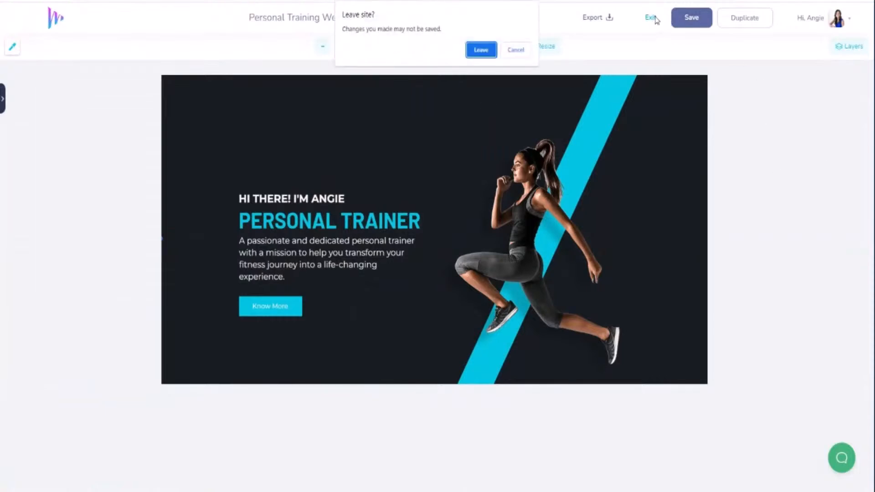
pyautogui.click(479, 49)
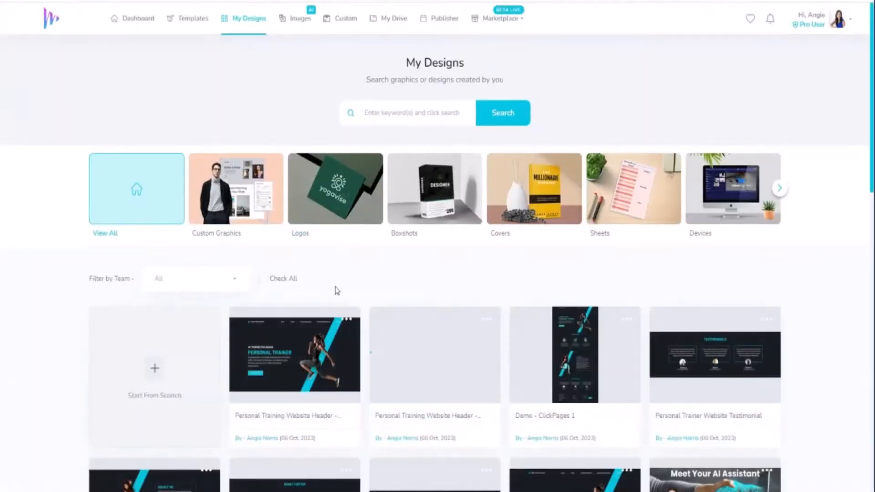
pyautogui.click(187, 12)
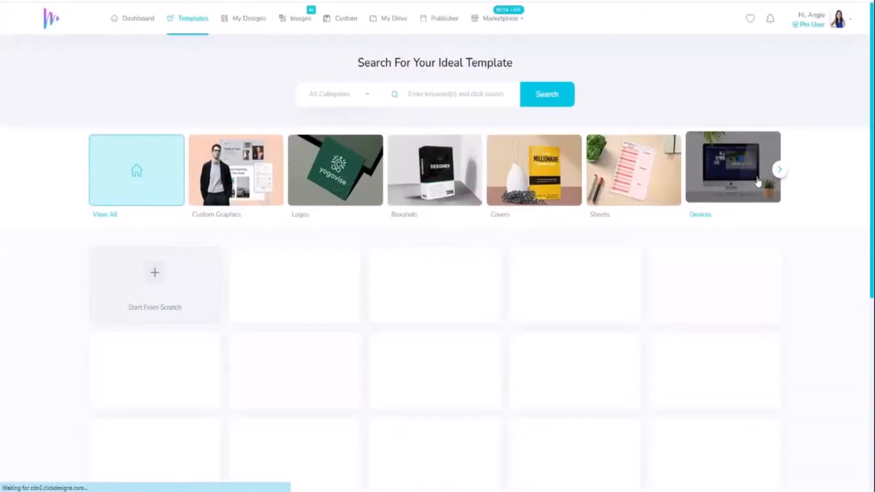
# - Open the Pages template category and browse its full-page templates
pyautogui.click(779, 170)
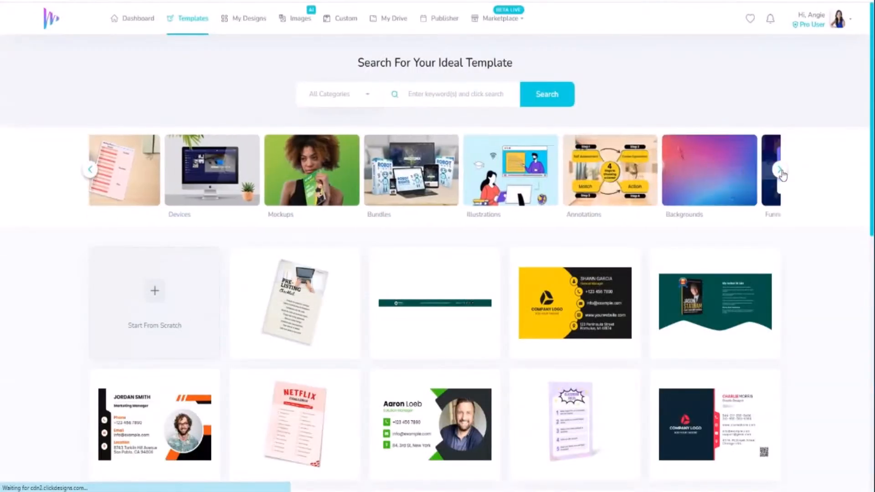
pyautogui.click(781, 174)
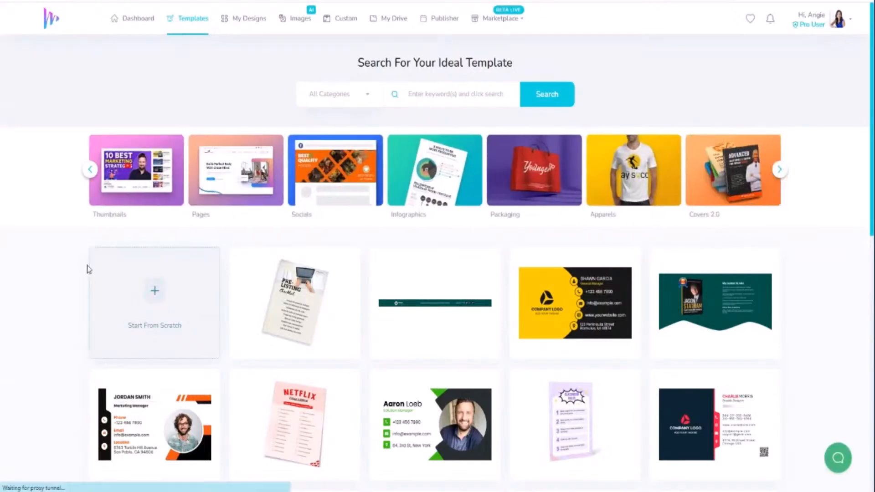
pyautogui.moveTo(206, 171); pyautogui.dragTo(243, 168)
pyautogui.click(778, 174)
pyautogui.click(236, 172)
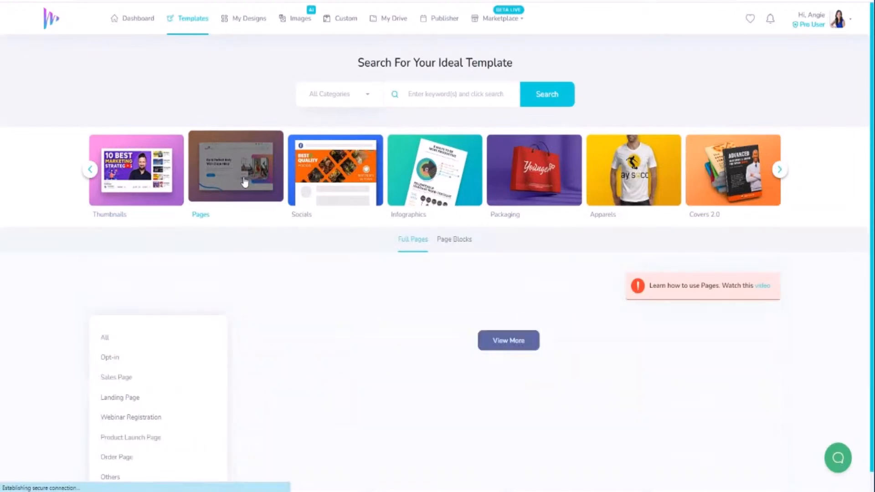
pyautogui.scroll(-3, 408, 386)
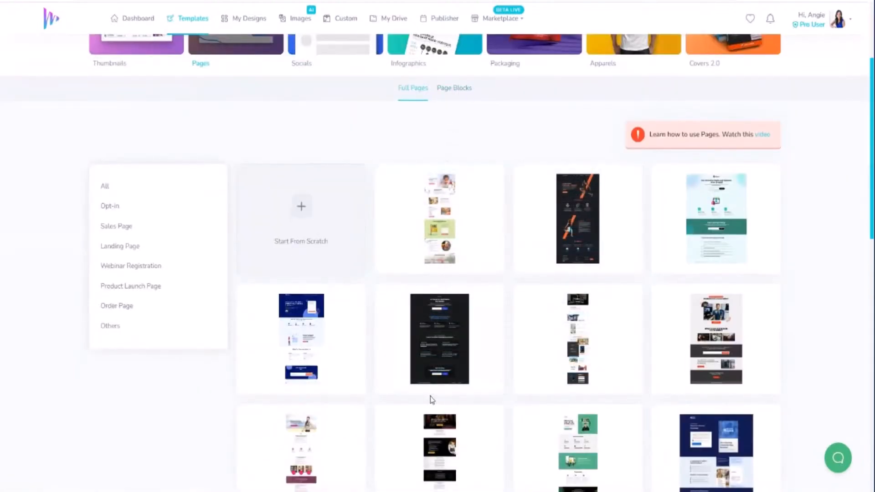
pyautogui.scroll(3, 430, 398)
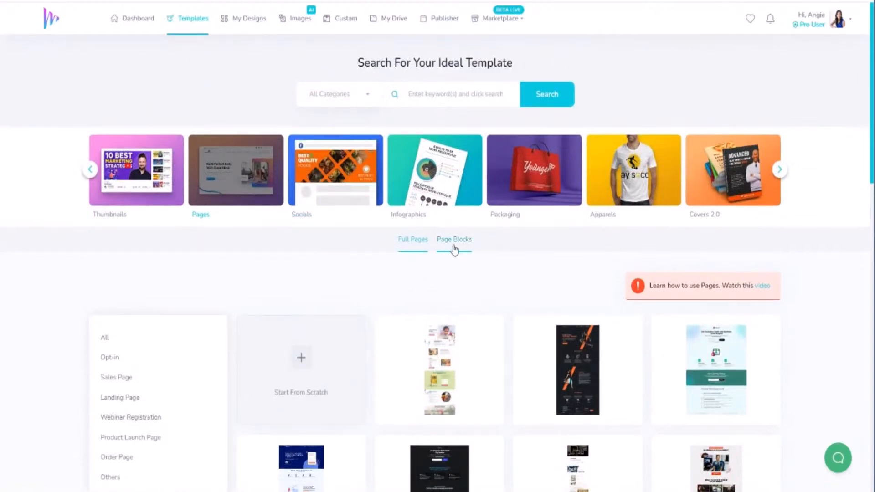
pyautogui.scroll(-1, 489, 426)
pyautogui.scroll(-4, 488, 365)
pyautogui.scroll(4, 484, 297)
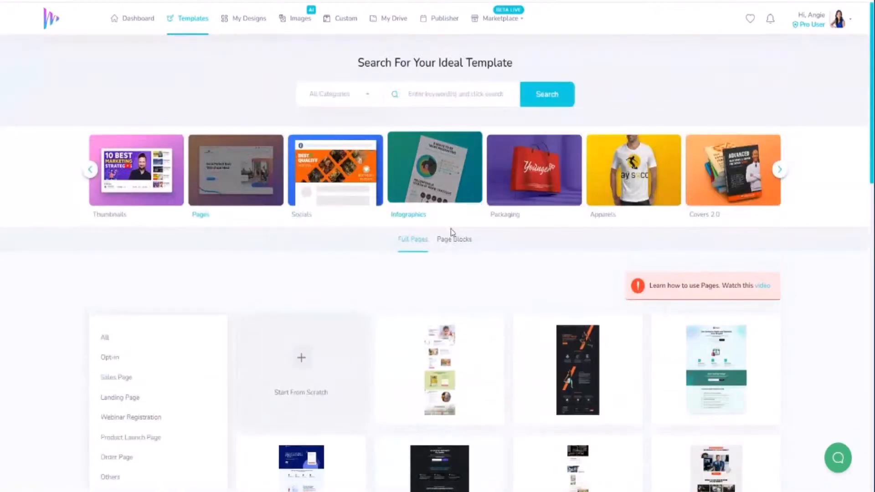
# - Switch the Pages category to page blocks and look through the block templates
pyautogui.click(453, 240)
pyautogui.scroll(-3, 445, 424)
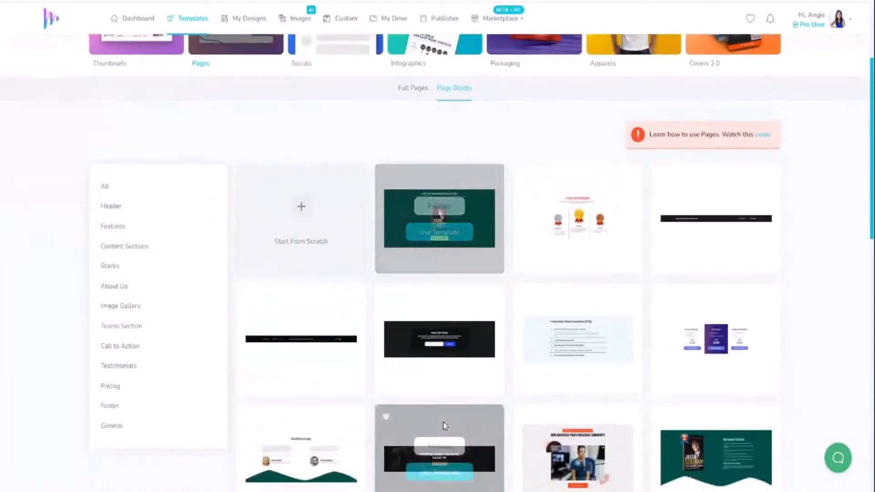
pyautogui.scroll(-3, 456, 387)
pyautogui.scroll(6, 491, 430)
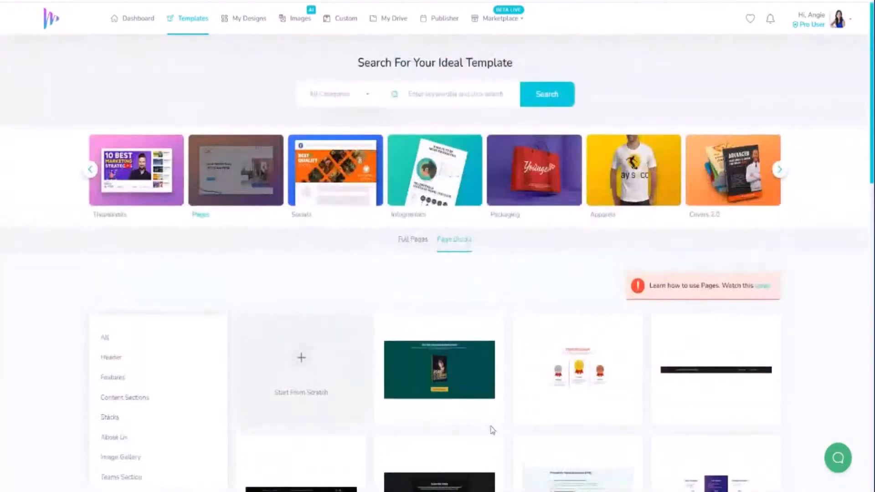